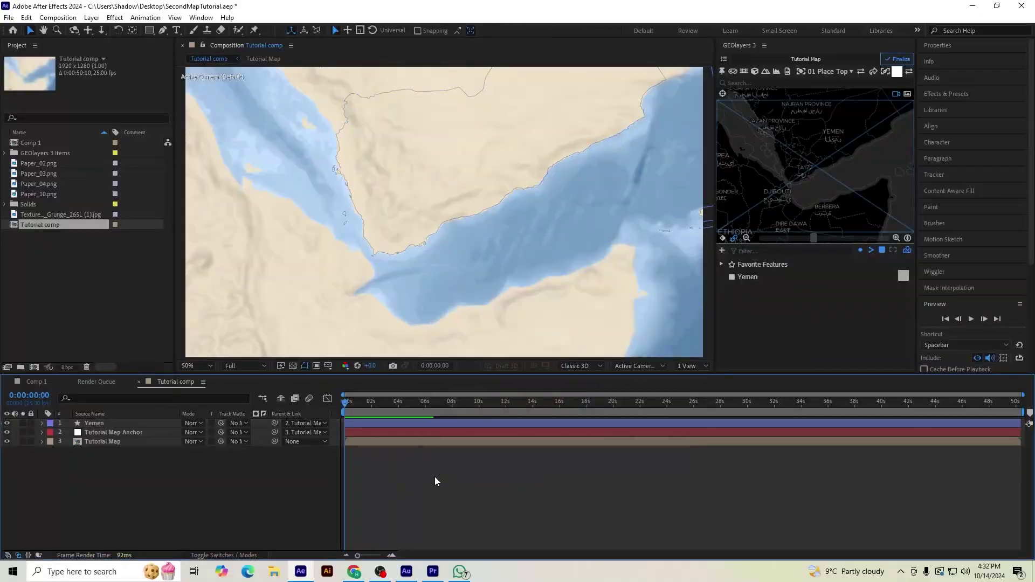
Duplicate the Yemen border layer, pick a new stroke colour for it and widen its stroke.
key(ctrl+d)
click(547, 30)
key(Return)
click(108, 424)
drag(564, 31, 603, 32)
Duplicate the Yemen layer once more and recolour its stroke to build a two-tone yellow border.
key(ctrl+d)
click(547, 31)
click(662, 329)
shift+click(108, 433)
mouse_move(108, 432)
mouse_down()
mouse_move(108, 446)
mouse_move(108, 428)
mouse_up()
click(159, 507)
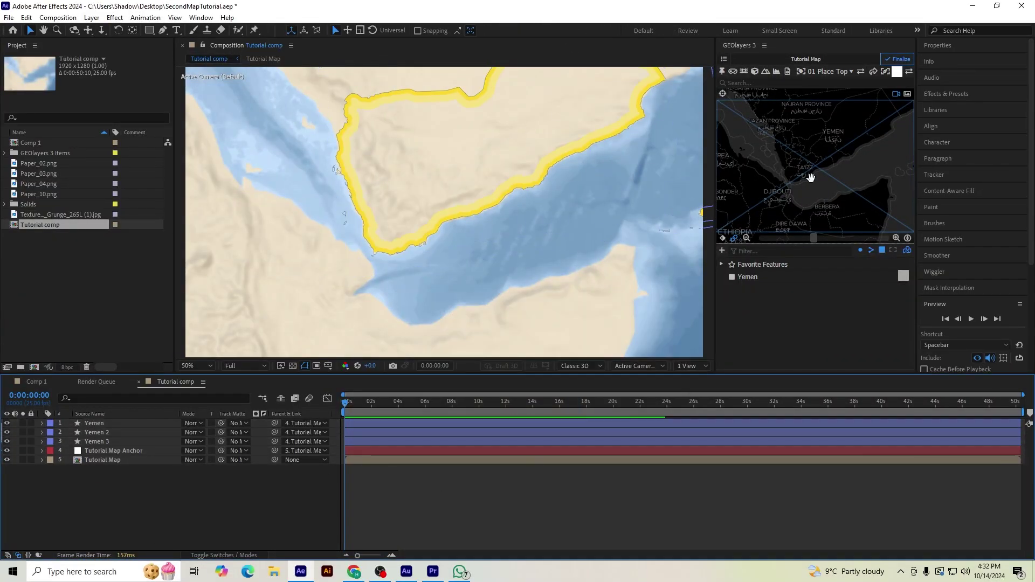
Change the stroke colour of the Yemen 2 layer and open the stroke colour of Yemen 3.
scroll(812, 180, up, 5)
click(108, 432)
click(547, 30)
drag(558, 335, 530, 354)
click(662, 330)
click(108, 442)
click(546, 30)
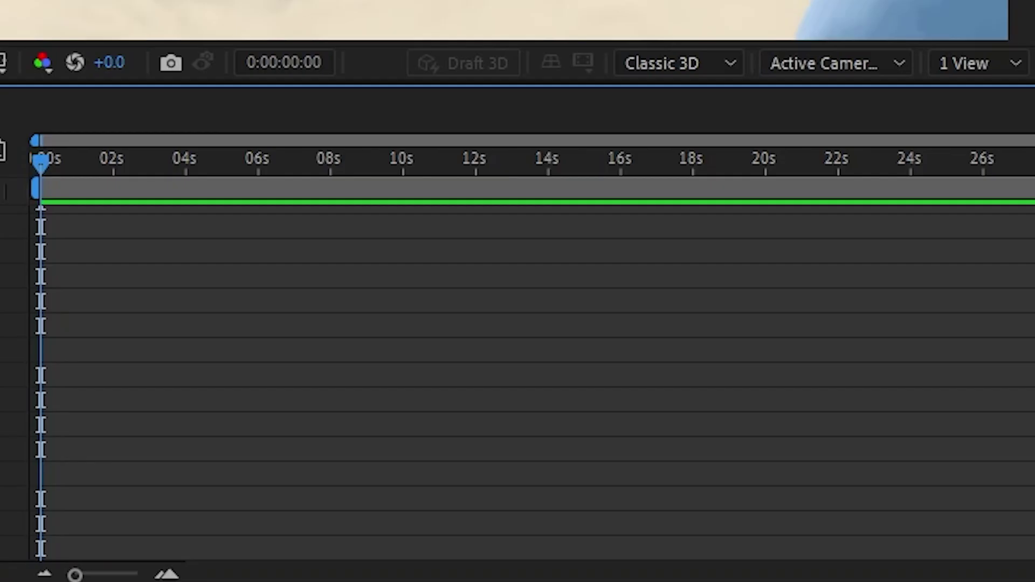
Enter the expression content("Yemen").content("Stroke 1").strokeWidth / -2 for the selected property.
key(alt+shift+equal)
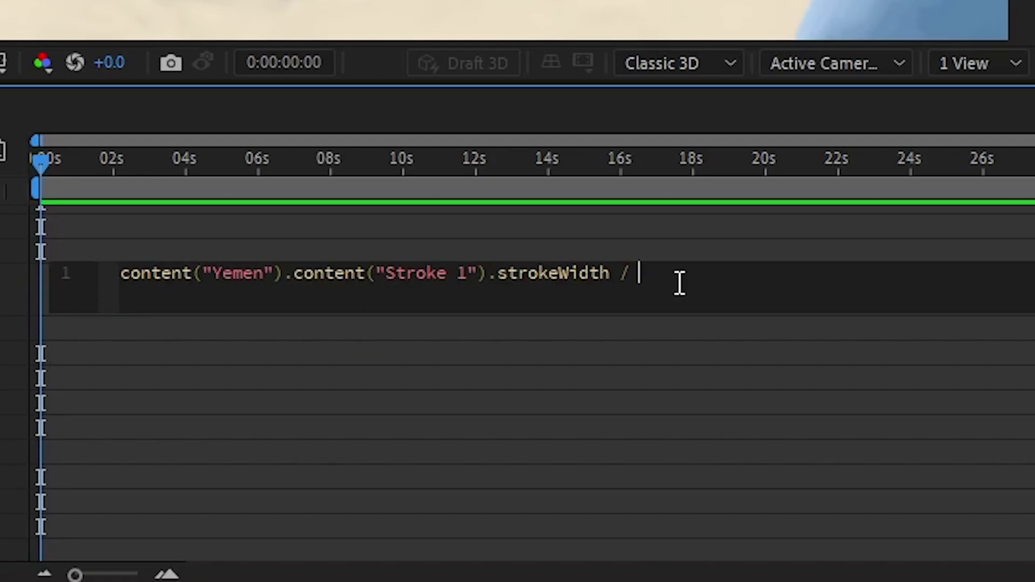
text(-2)
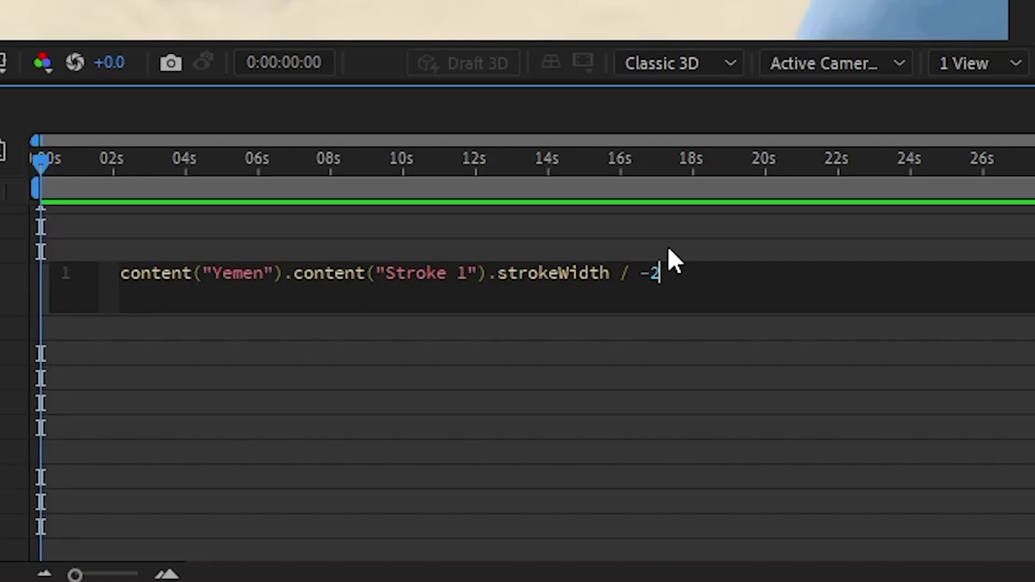
click(668, 243)
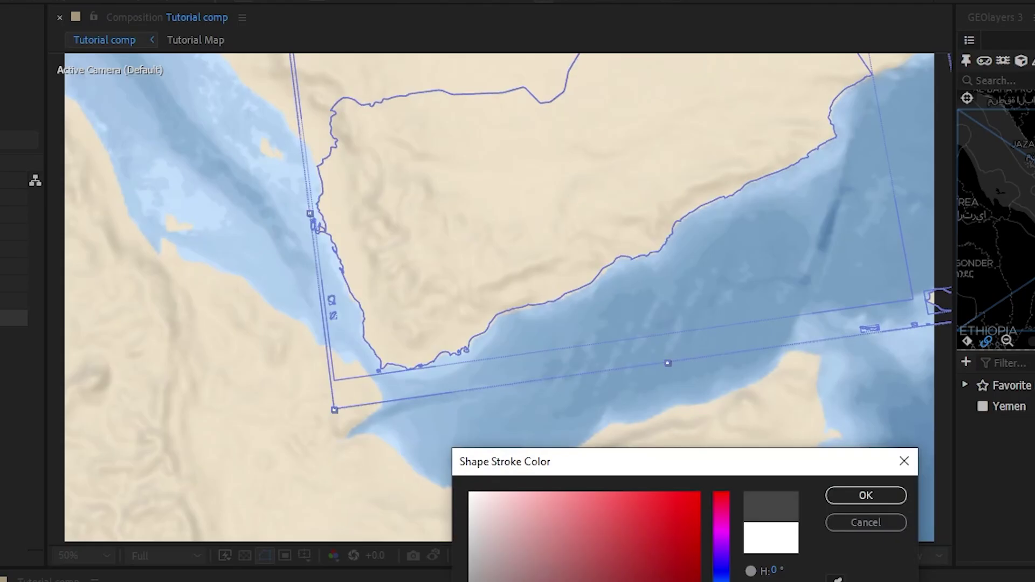
click(686, 4)
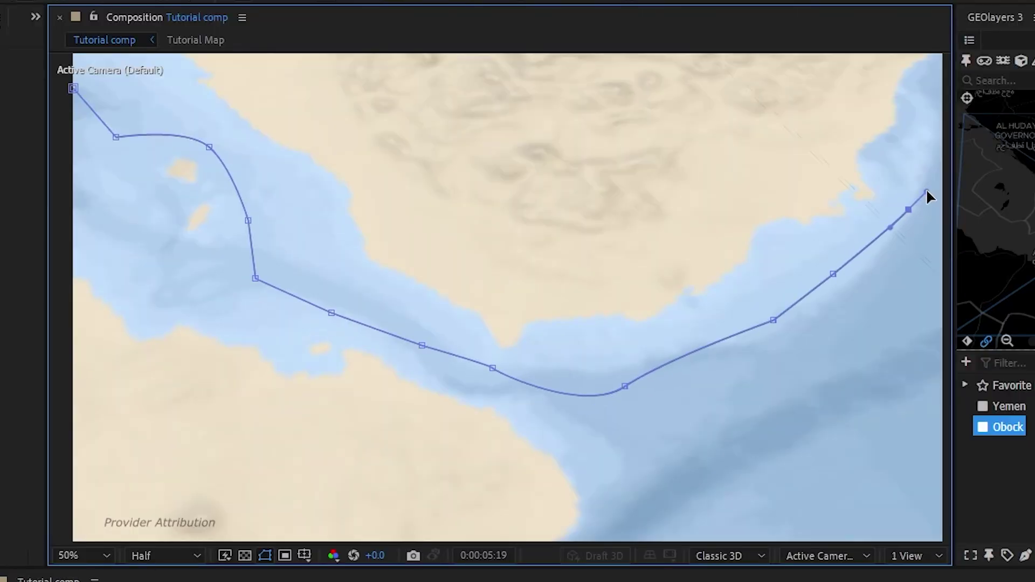
drag(507, 1, 526, 1)
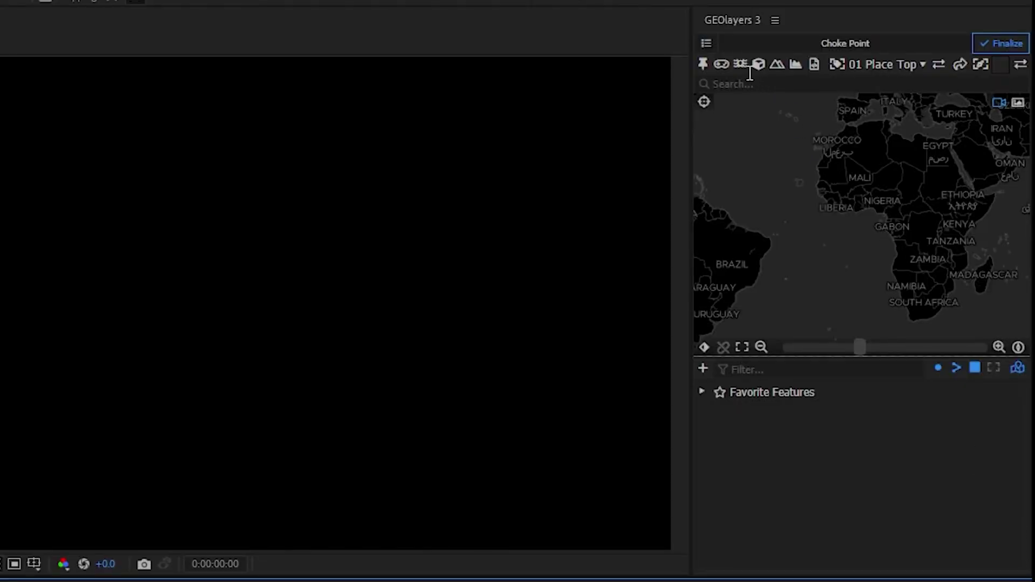
Start a new mapcomp named Tutorial Map and proceed to its map style selection.
click(708, 43)
click(774, 127)
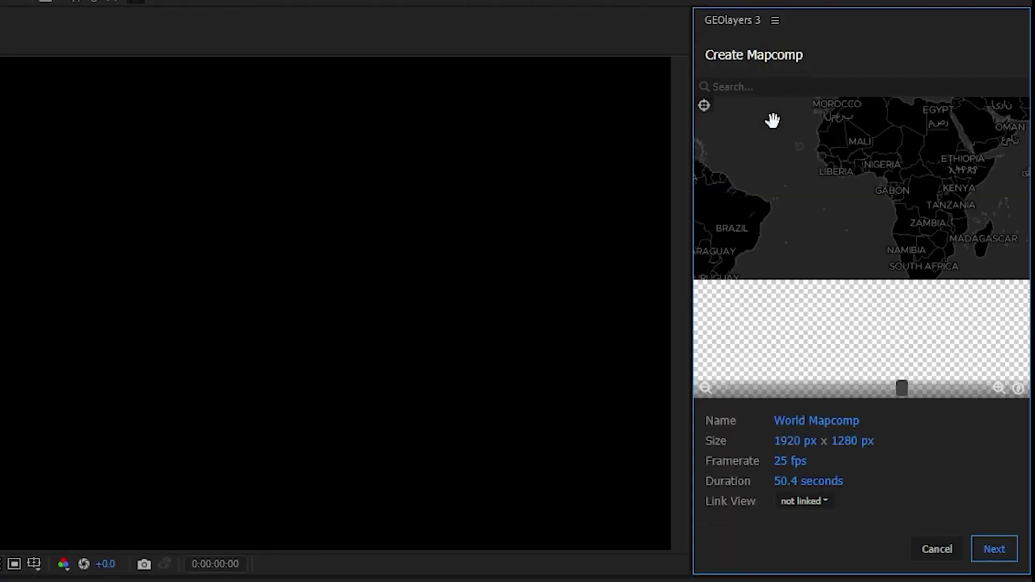
click(761, 89)
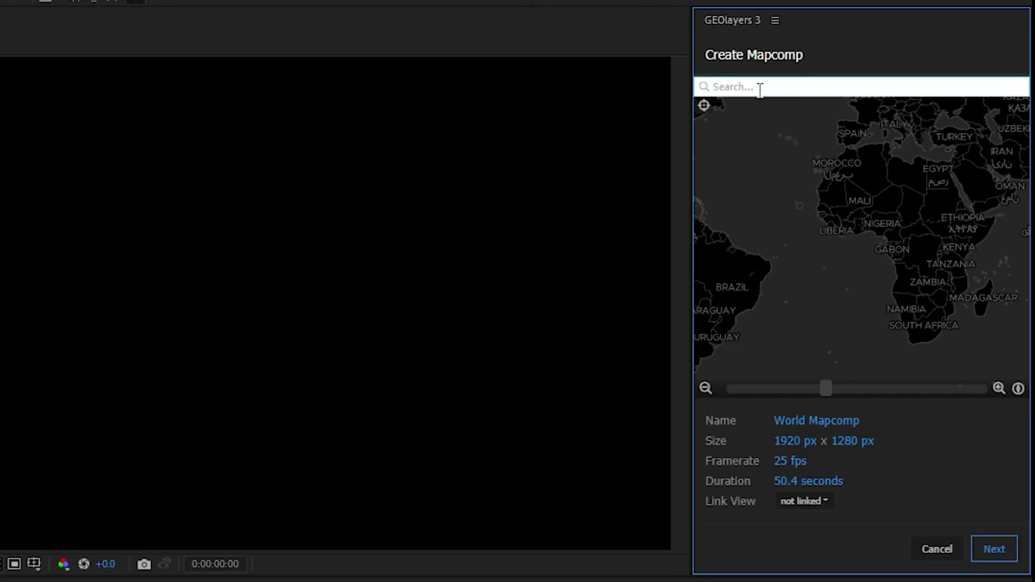
click(825, 420)
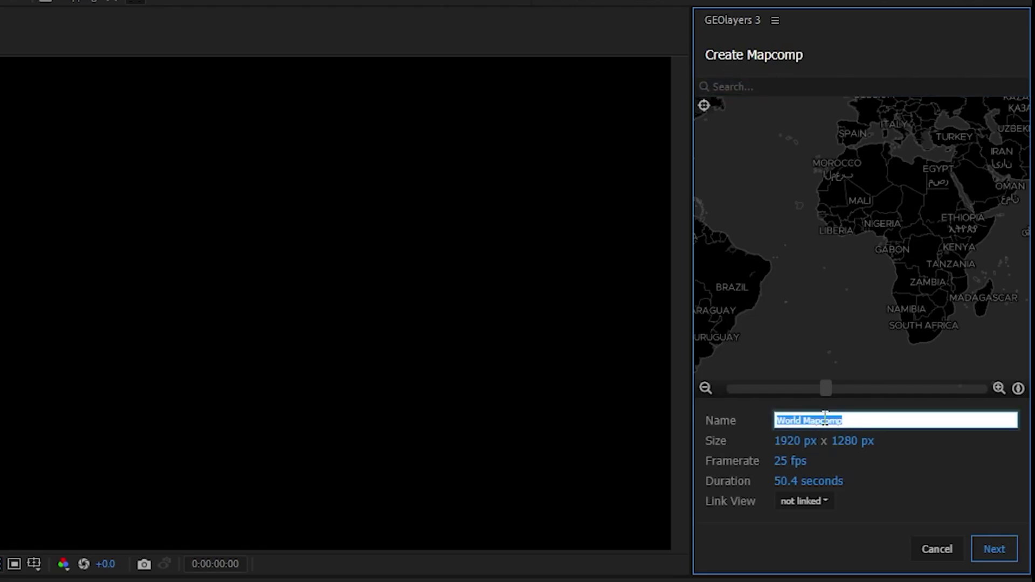
text(Tutorial M)
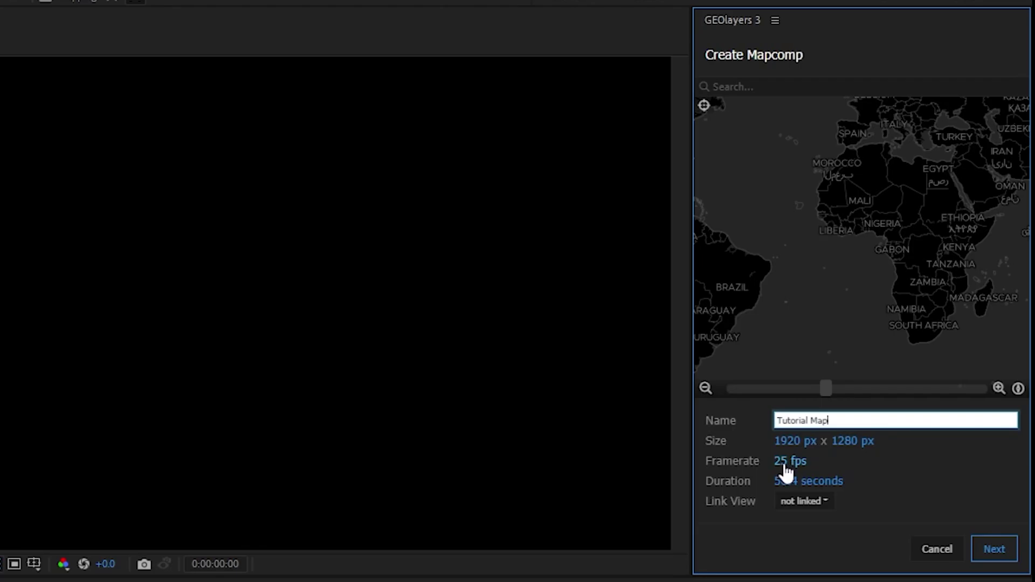
click(992, 555)
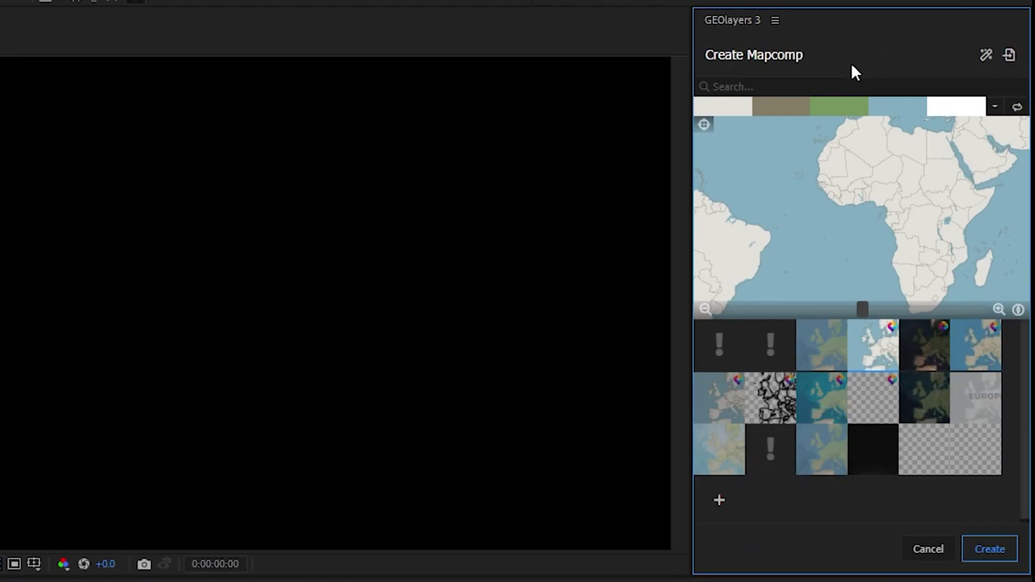
Import the blue-and-beige relief map style, move the map towards East Africa and the Indian Ocean, and create the mapcomp.
click(1009, 55)
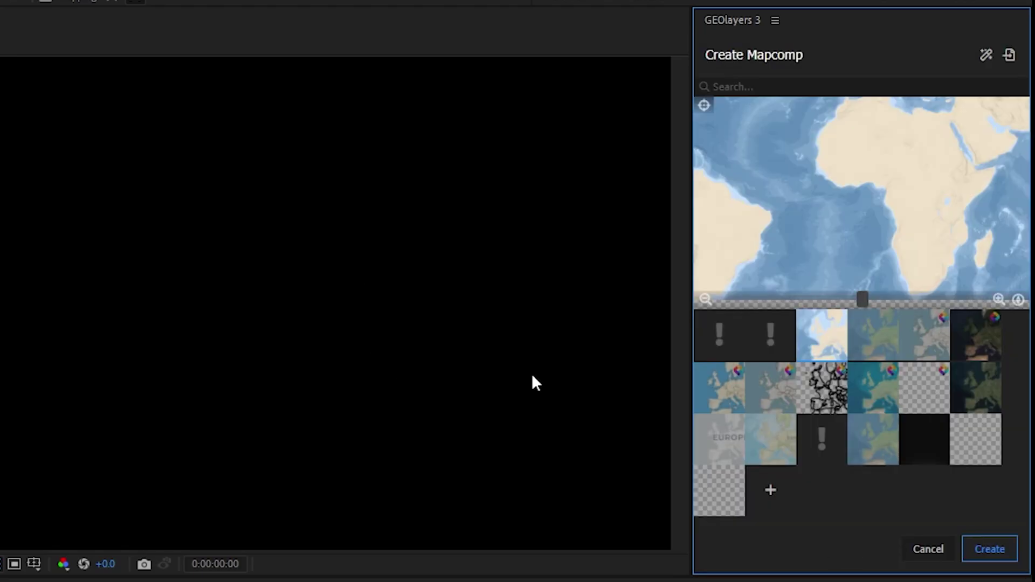
drag(919, 176, 815, 158)
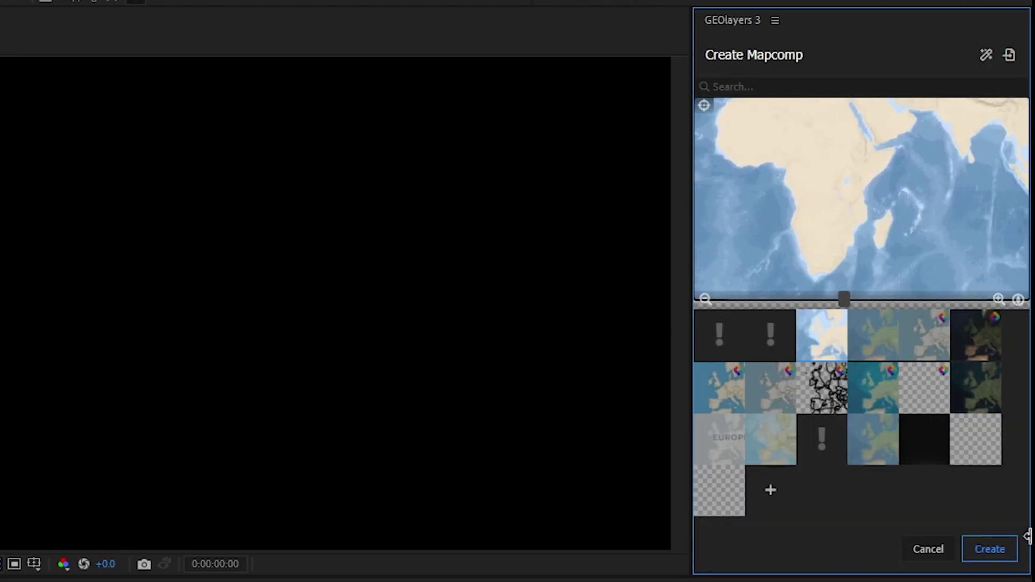
click(1000, 554)
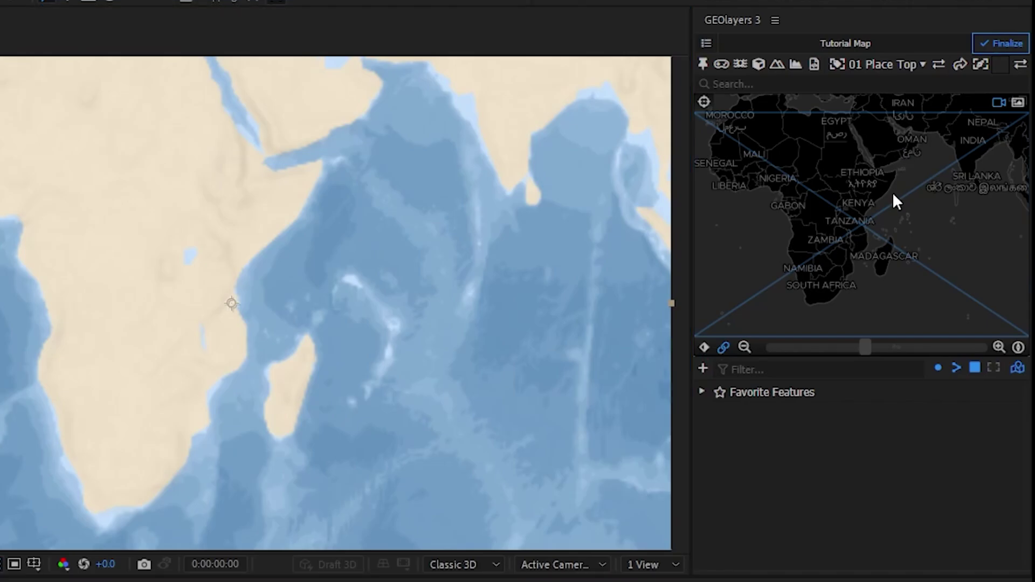
Frame the Tutorial Map closer on the Red Sea and Gulf of Aden with the map rotated.
scroll(895, 200, up, 5)
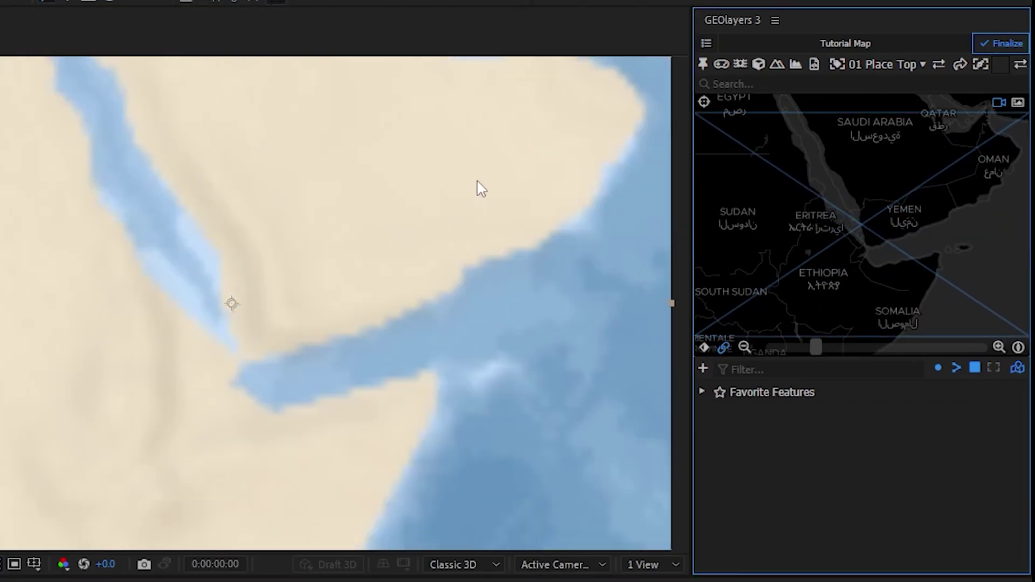
drag(885, 246, 869, 249)
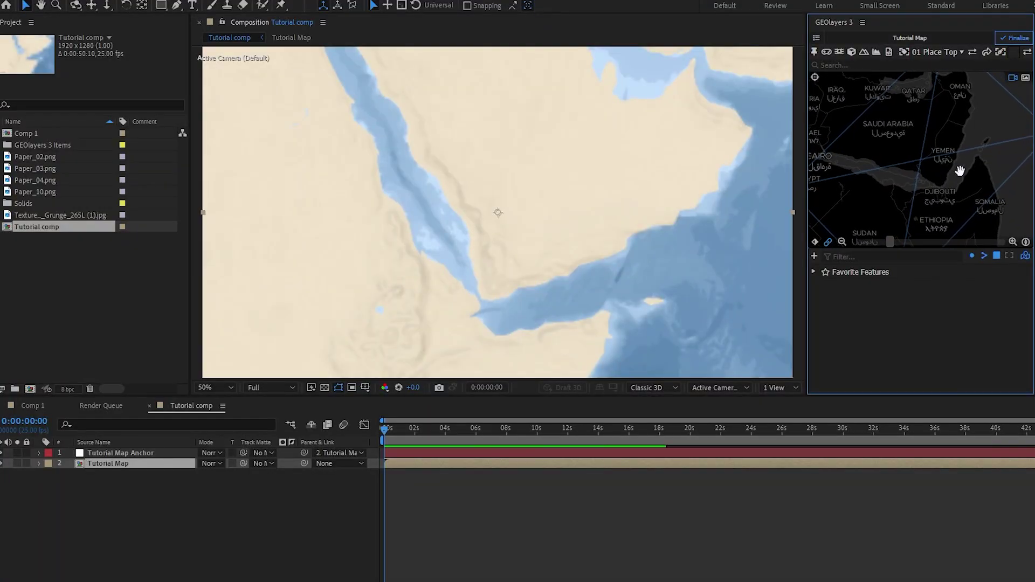
drag(960, 171, 924, 155)
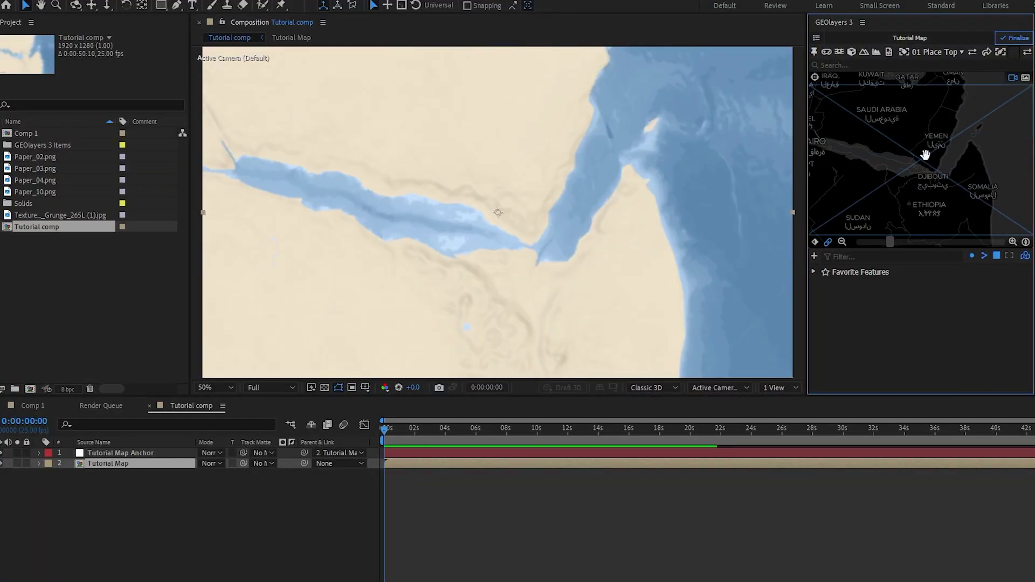
Search the map features for yemen and add the Natural Earth sovereign country Yemen to the feature list.
click(903, 65)
text(yemen)
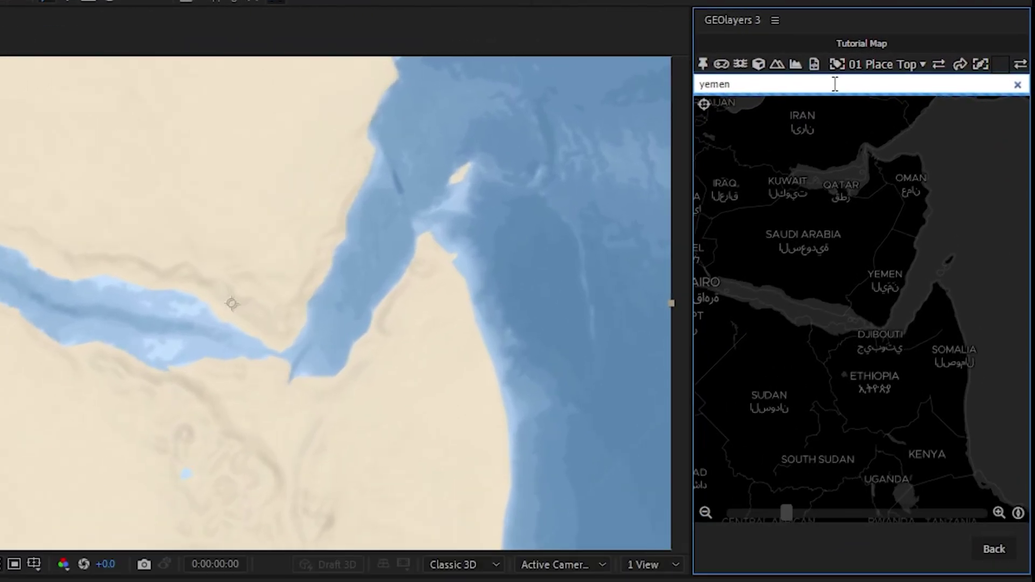
key(Return)
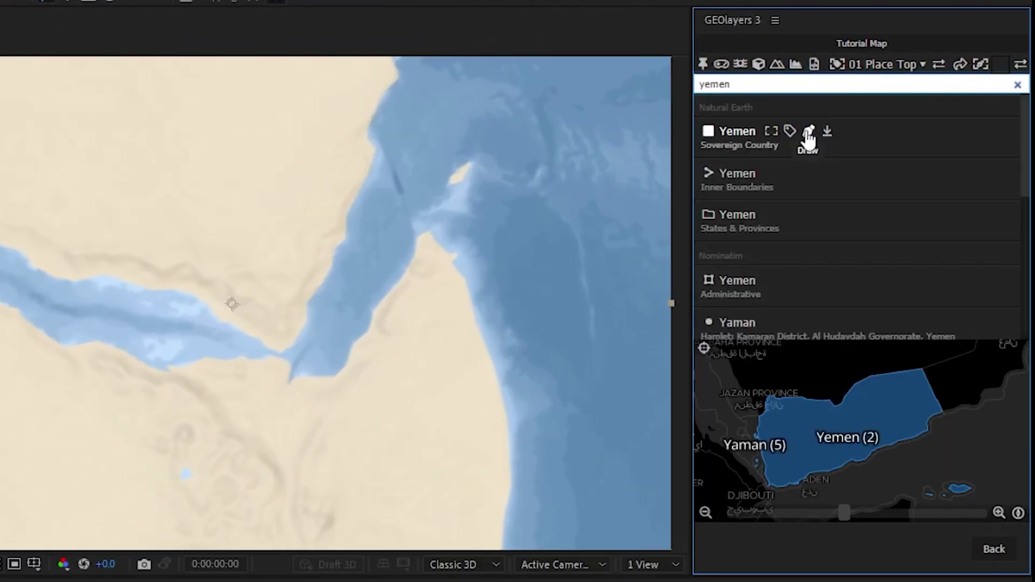
click(827, 132)
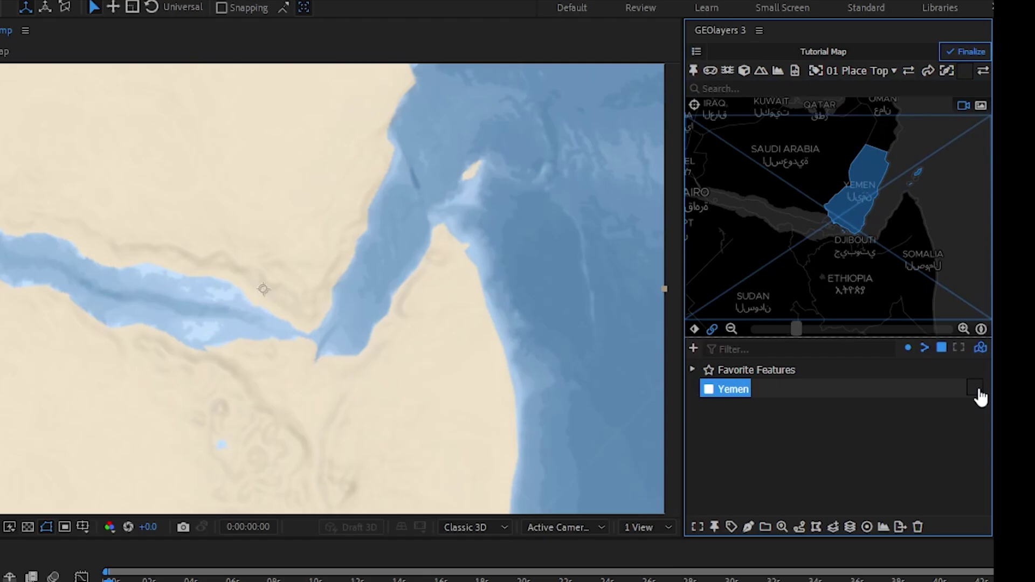
Create a shape layer style named Border with a white fill and a stroke using the fill colour, and apply it.
click(966, 72)
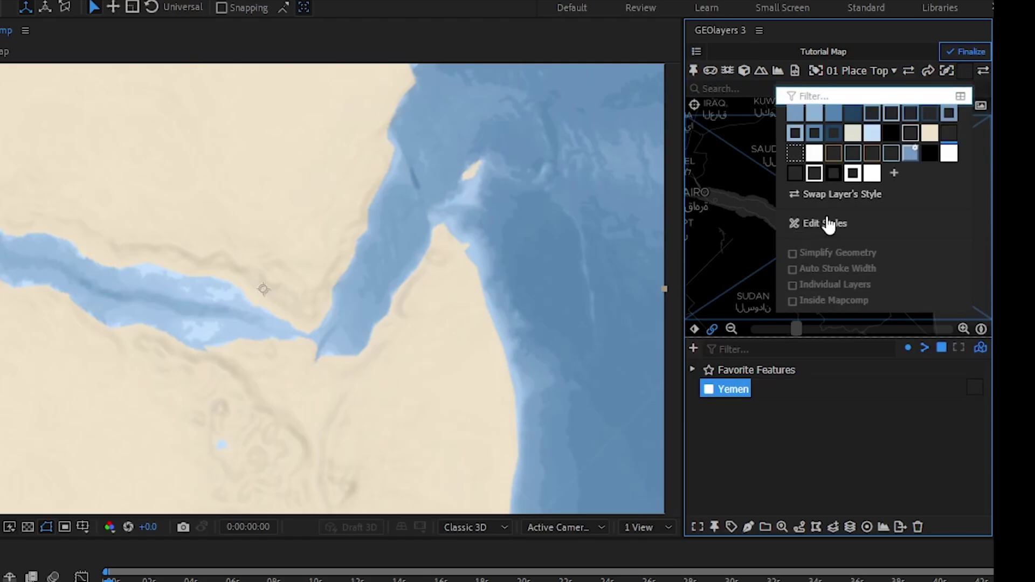
click(895, 173)
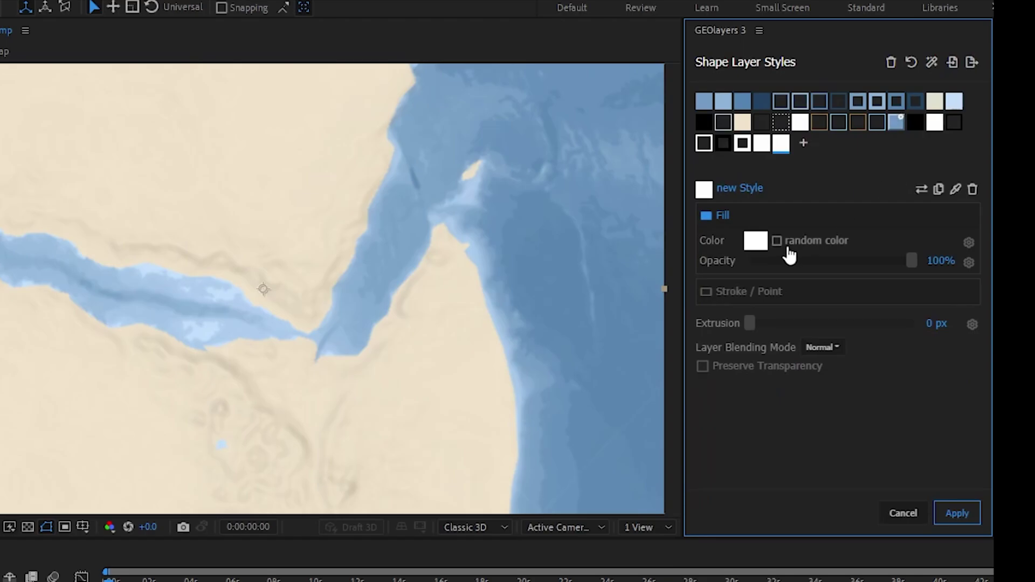
click(706, 291)
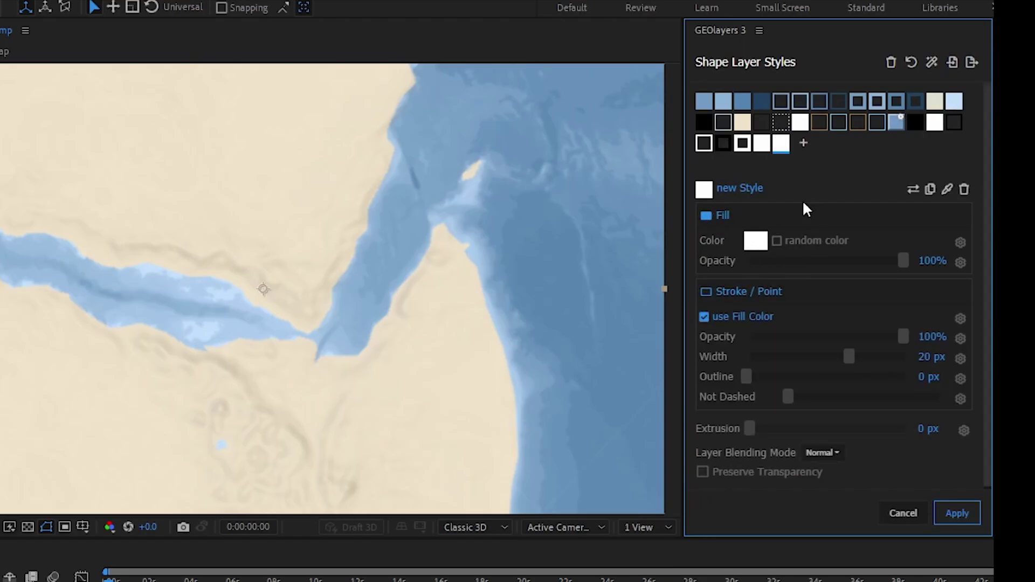
click(847, 200)
text(Border)
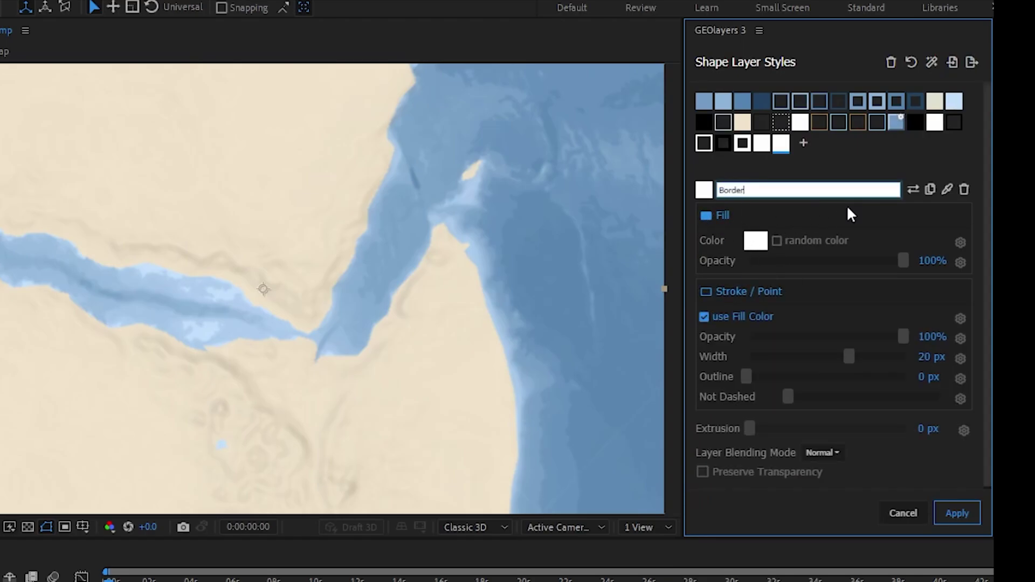
key(Return)
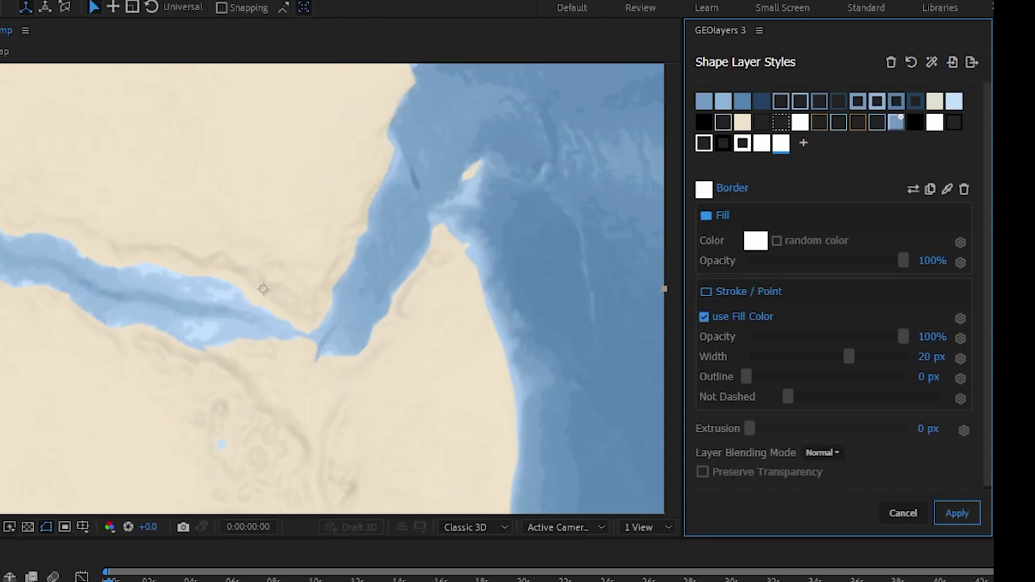
click(970, 518)
Frame the map on Yemen and the Gulf of Aden, and draw the Yemen feature as a shape layer.
scroll(864, 223, up, 3)
drag(885, 173, 844, 218)
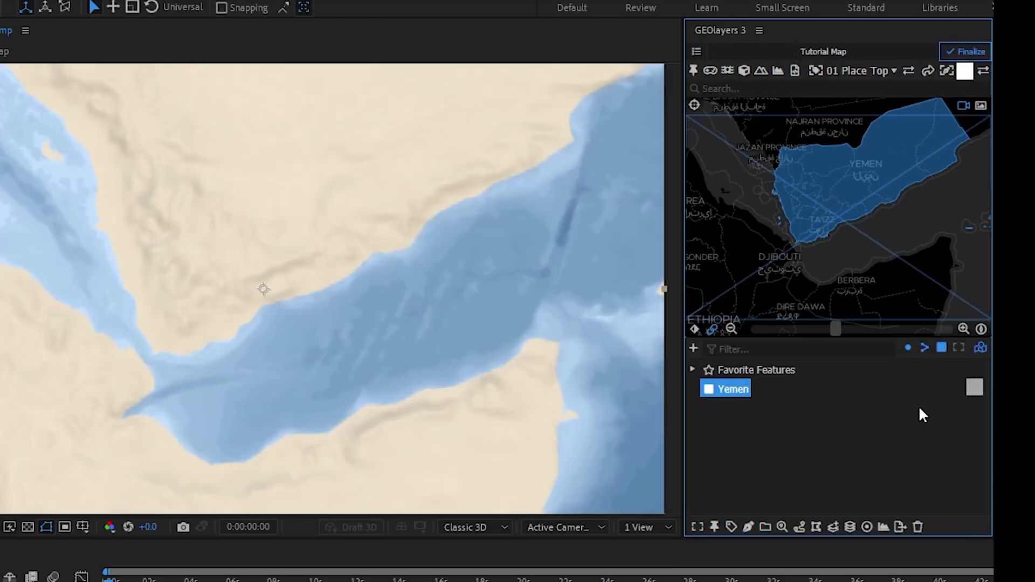
click(732, 399)
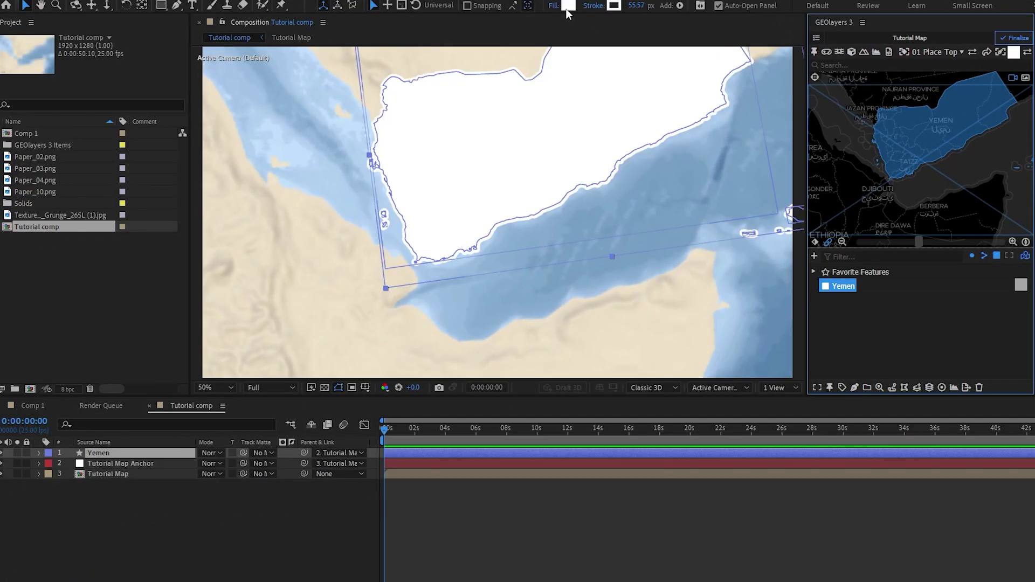
Set the Yemen shape layer's fill to None so only its white stroke is drawn.
click(566, 9)
key(Escape)
click(554, 6)
click(520, 261)
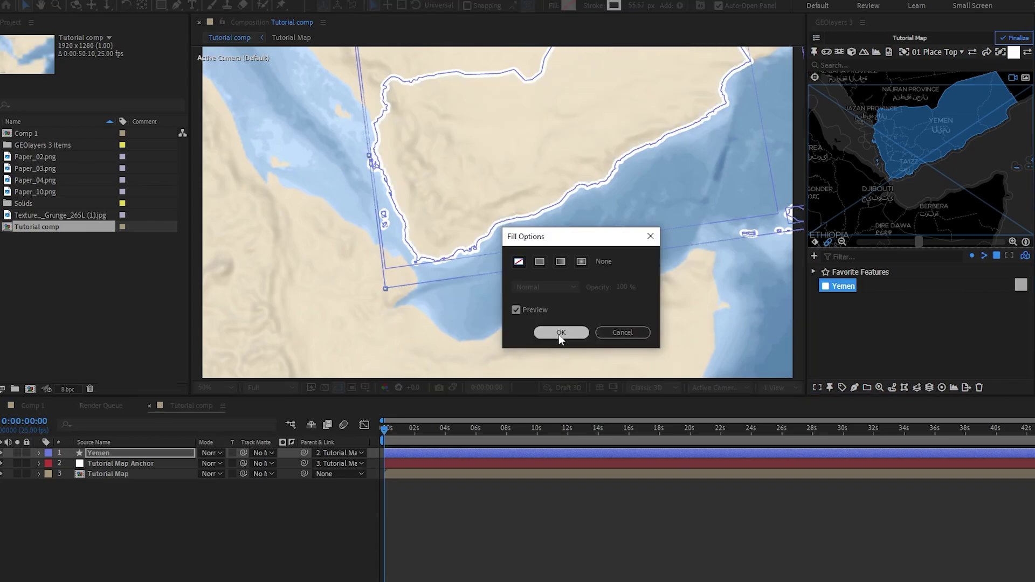
click(561, 334)
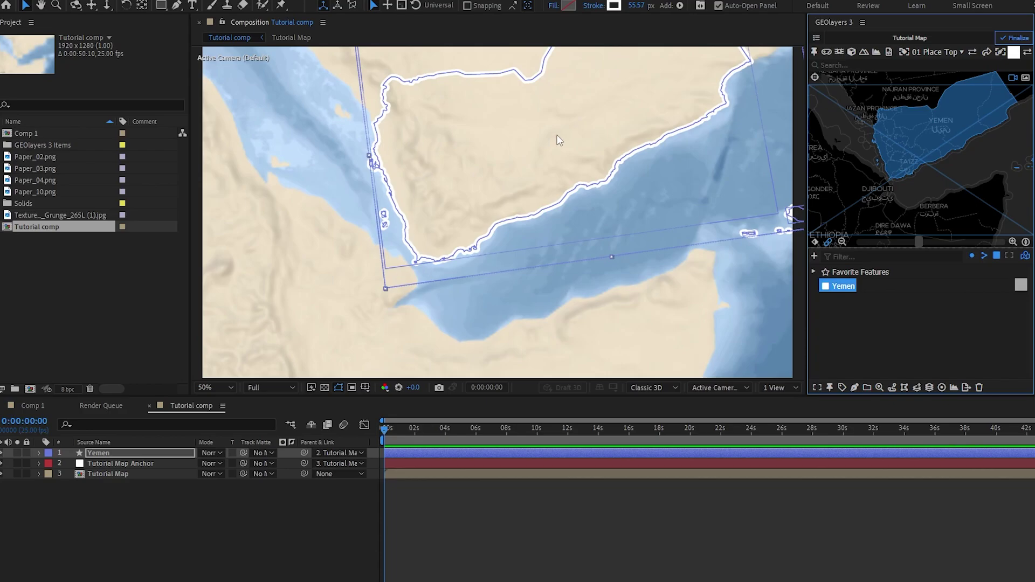
Add an Offset Paths operator to the Yemen shape layer's contents.
click(38, 453)
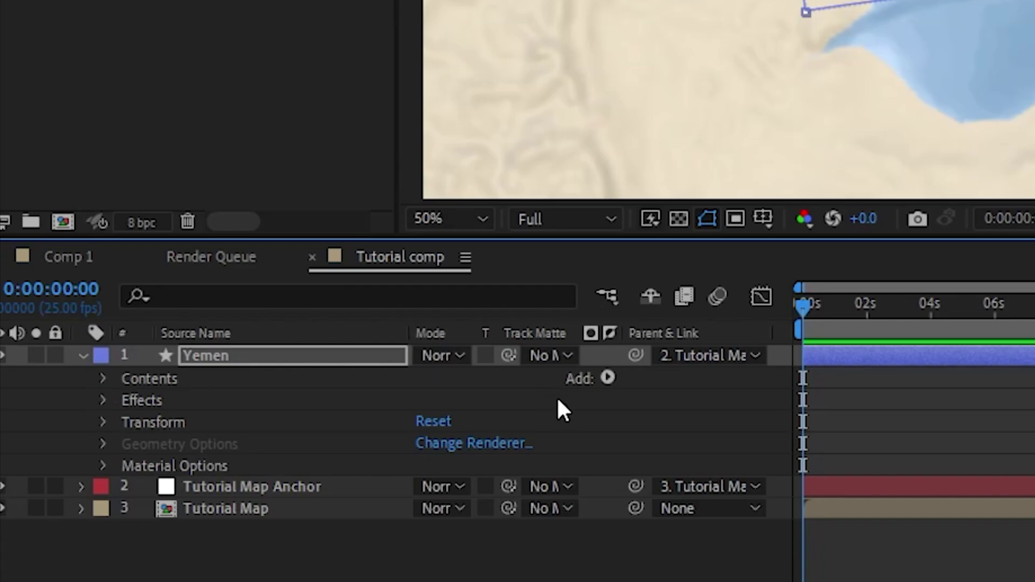
click(608, 379)
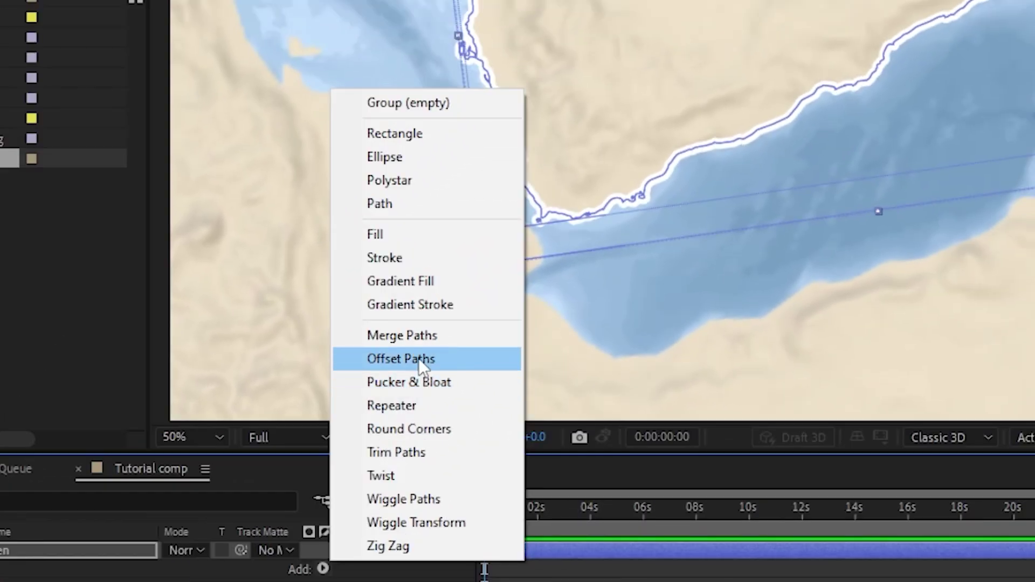
click(668, 182)
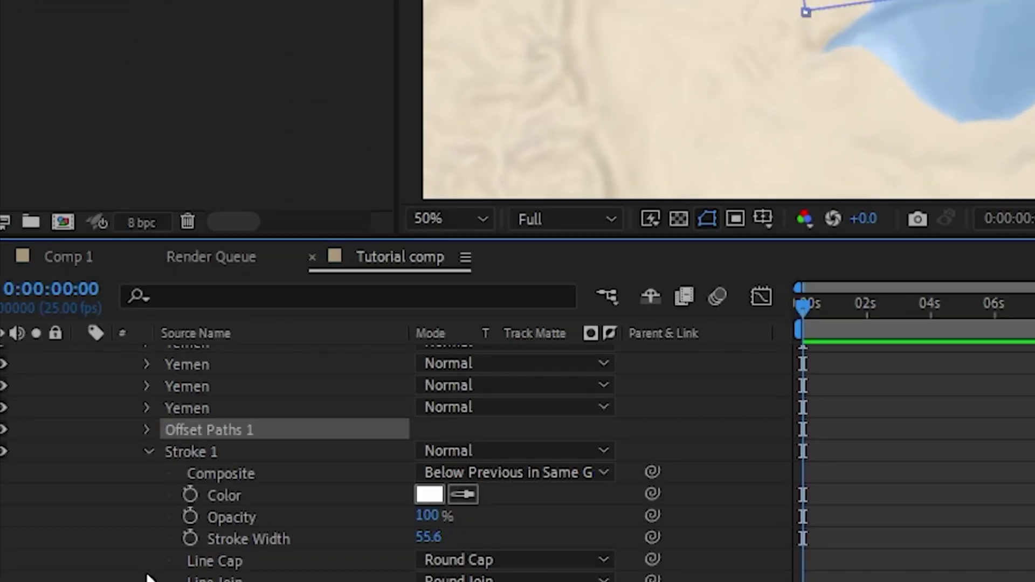
Give the Yemen layer's Offset Paths amount an expression linked to the Stroke 1 width divided by -2.
click(146, 430)
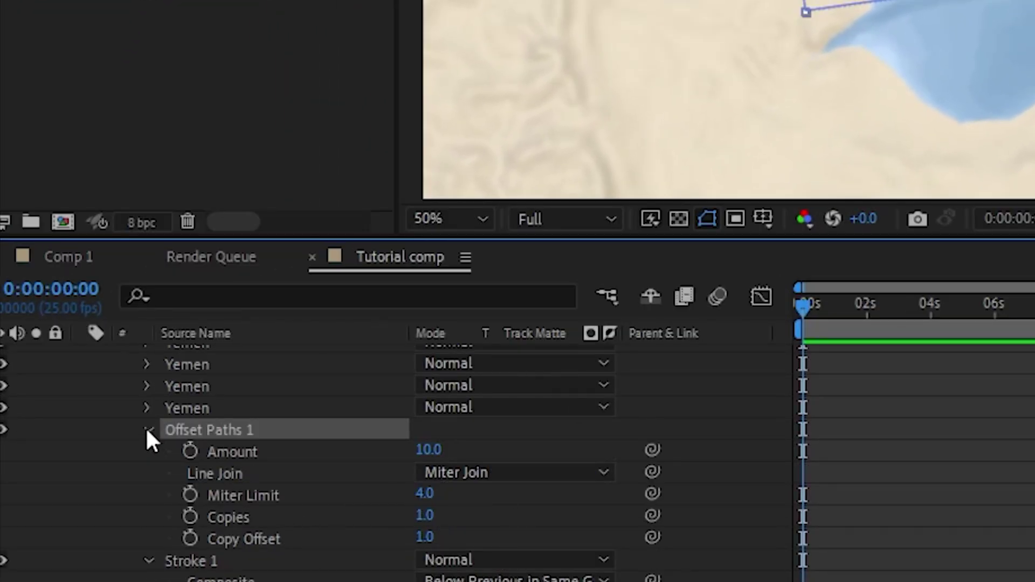
alt+click(190, 451)
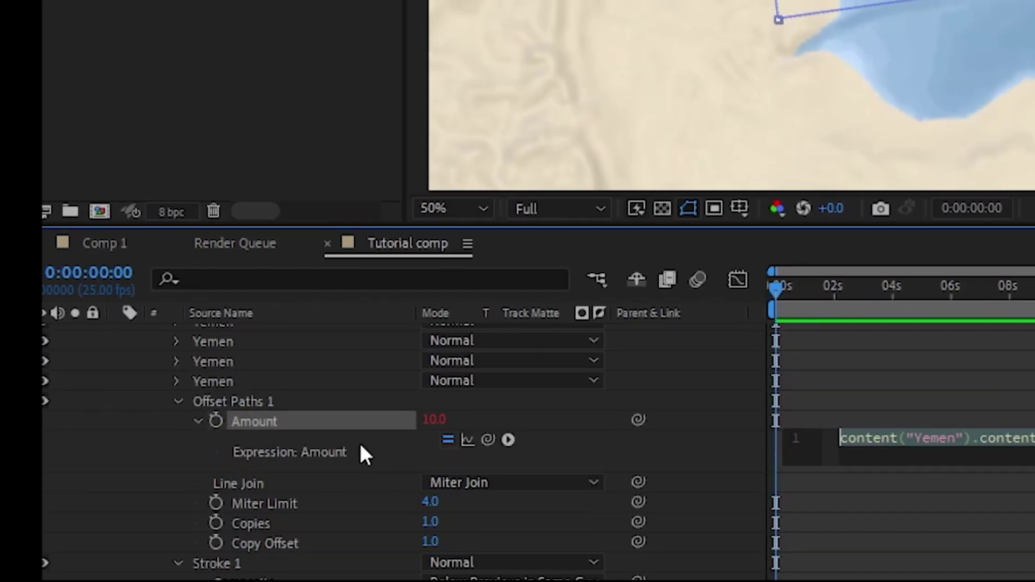
scroll(360, 442, down, 1)
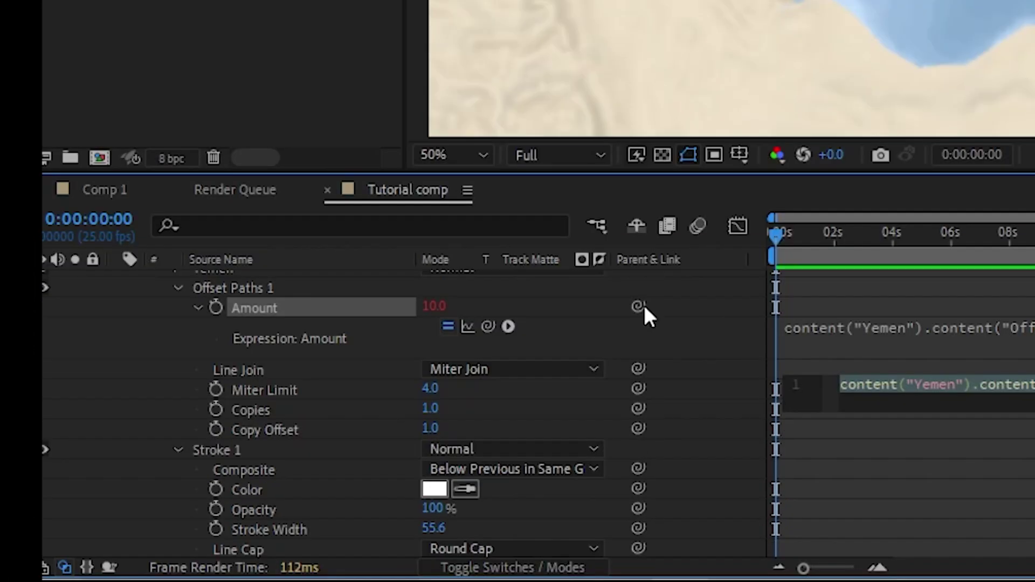
drag(639, 360, 349, 575)
drag(346, 465, 316, 469)
text(/ -2)
click(918, 387)
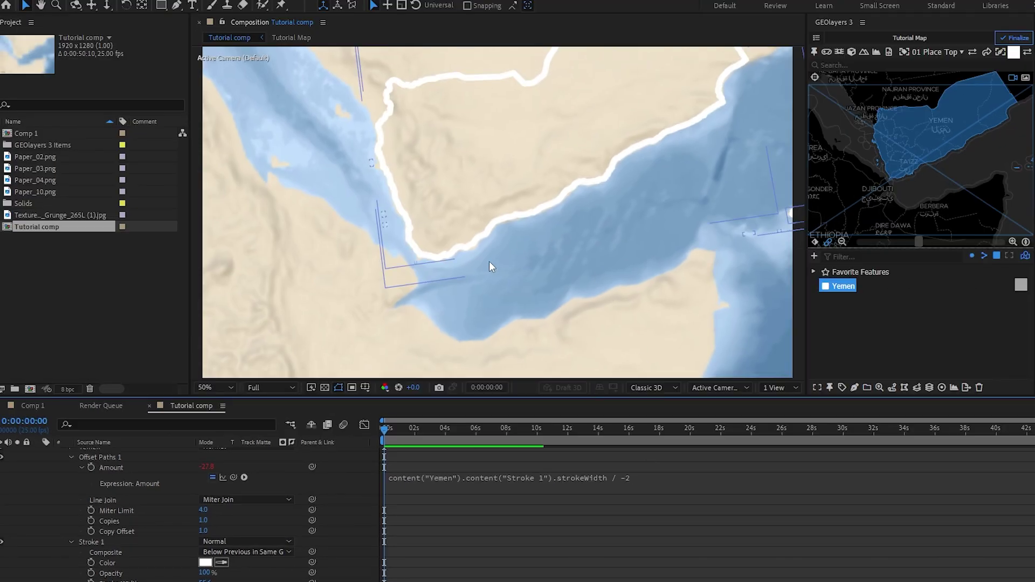
click(858, 98)
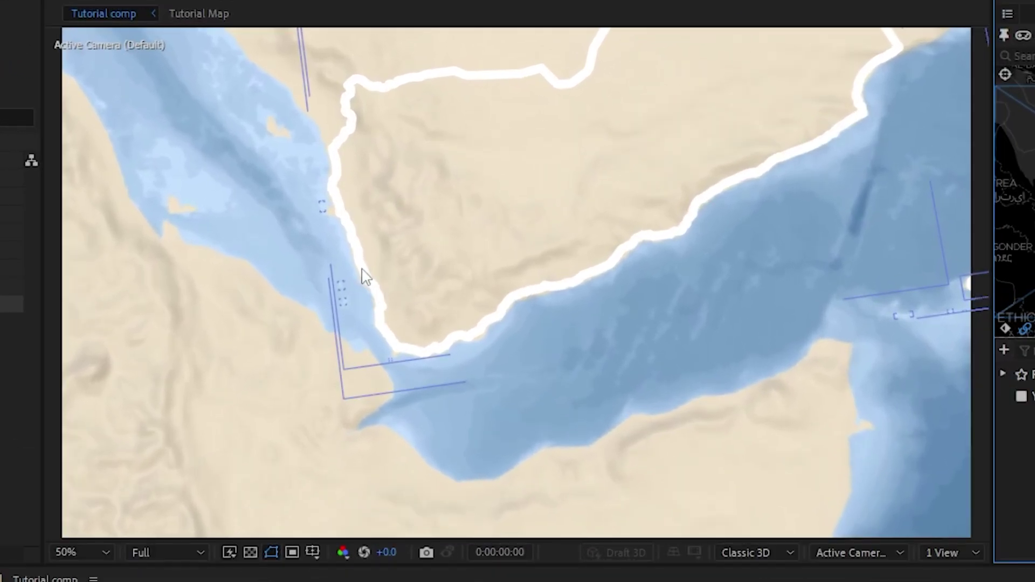
Set the Yemen layer's stroke width to 2 px and its stroke colour to dark grey 444444.
click(593, 438)
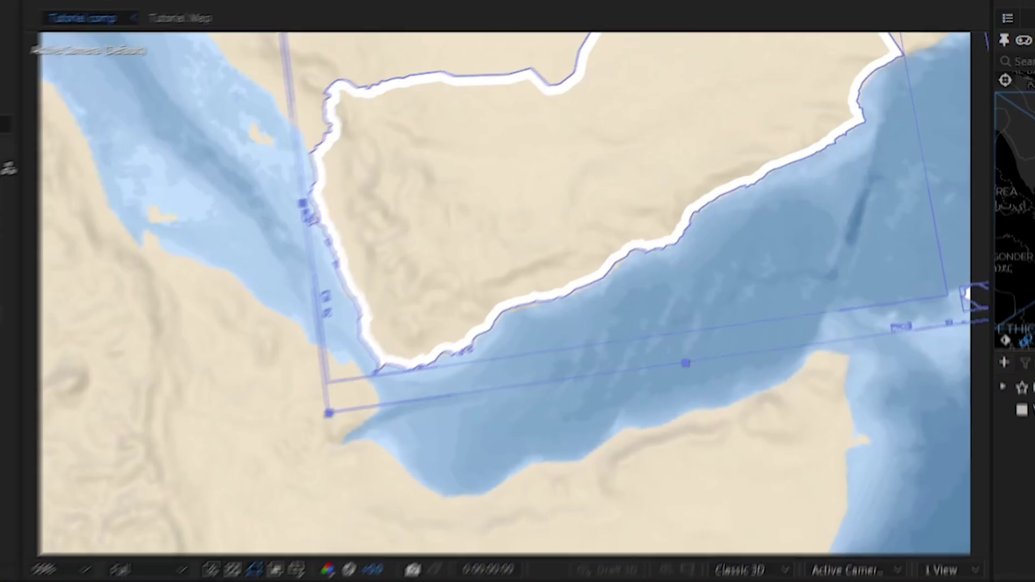
click(536, 72)
text(2)
key(Return)
click(463, 73)
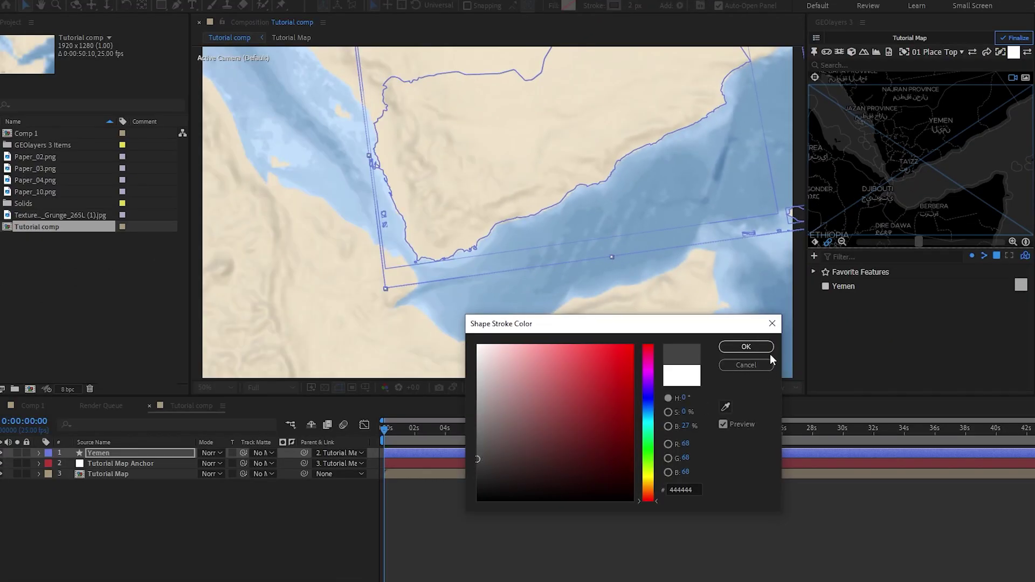
click(747, 347)
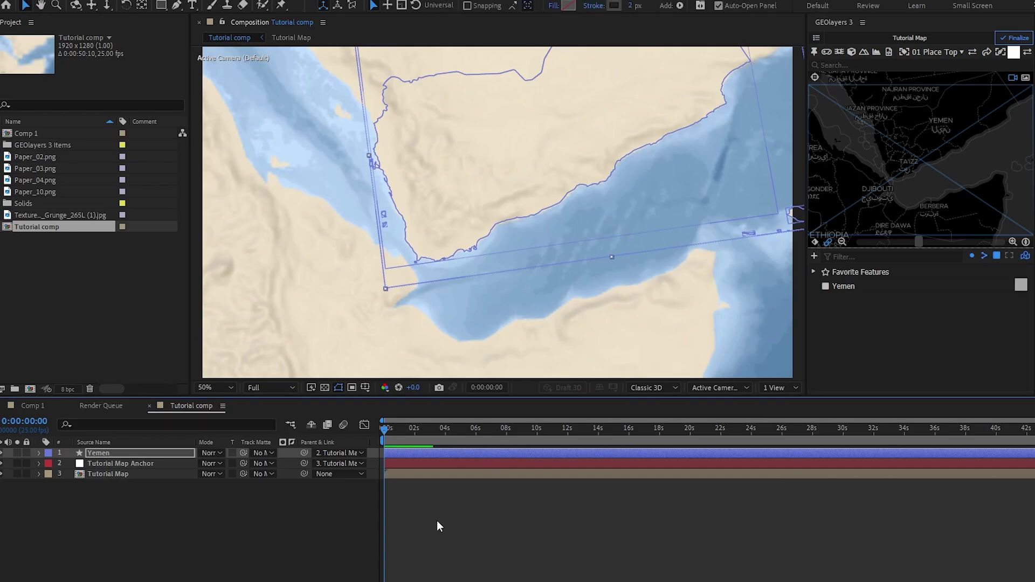
Duplicate the Yemen layer and give the copy a yellow stroke 44 px wide.
key(ctrl+d)
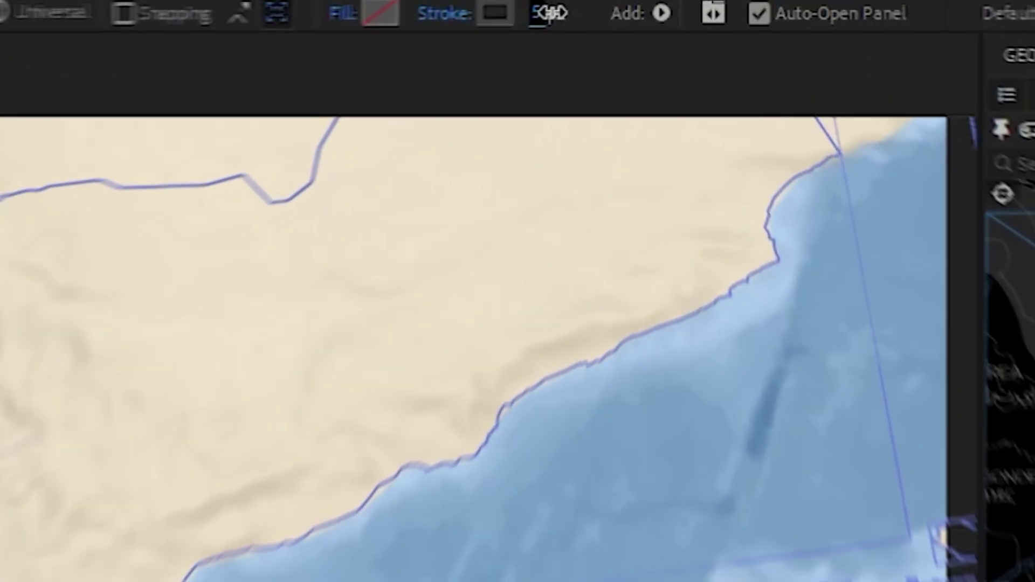
drag(552, 13, 572, 13)
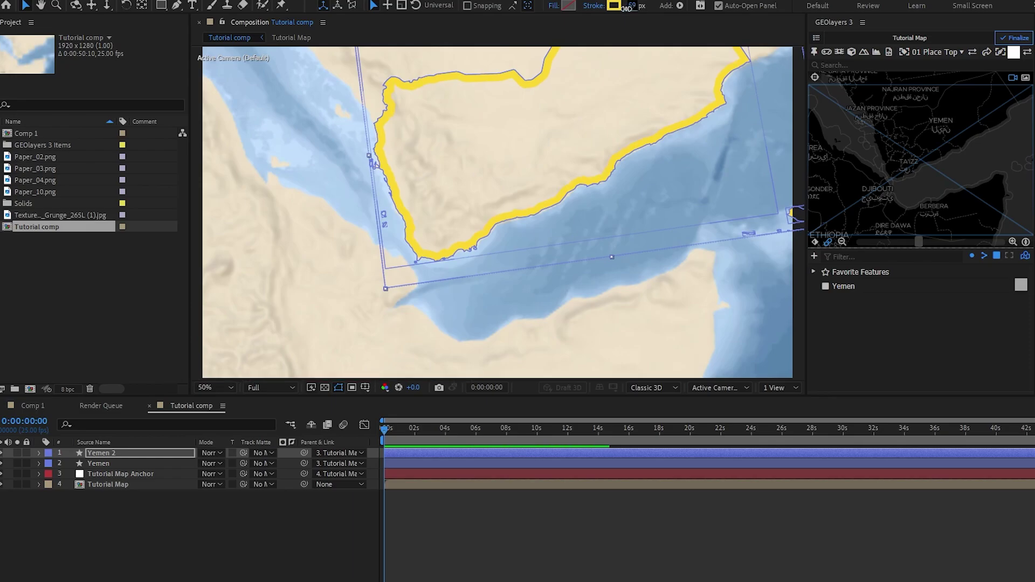
drag(621, 9, 615, 10)
click(494, 515)
click(114, 452)
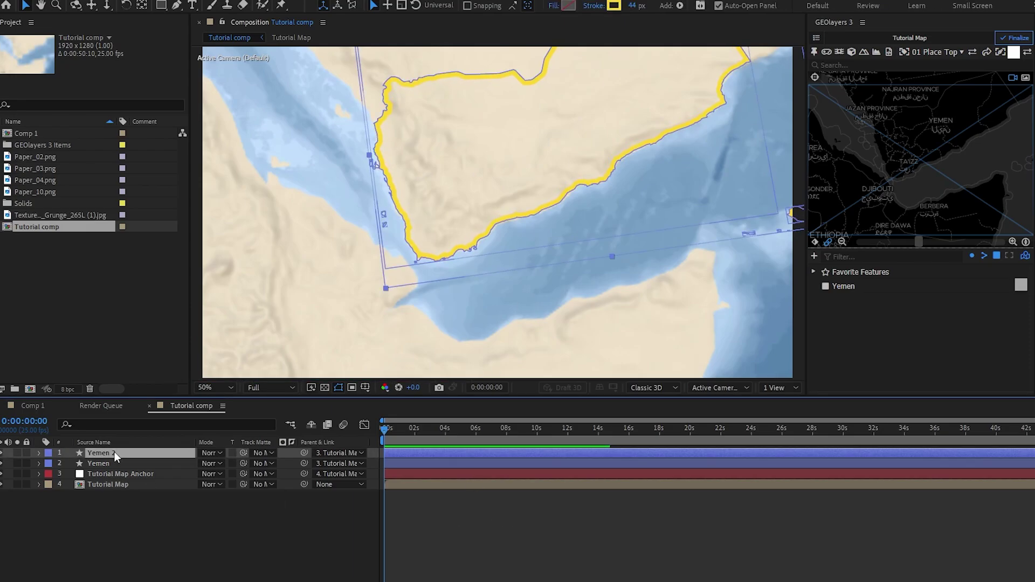
Duplicate the yellow border layer and give the new copy a paler yellow, much wider stroke.
key(ctrl+d)
click(614, 5)
drag(597, 353, 584, 351)
drag(584, 350, 577, 351)
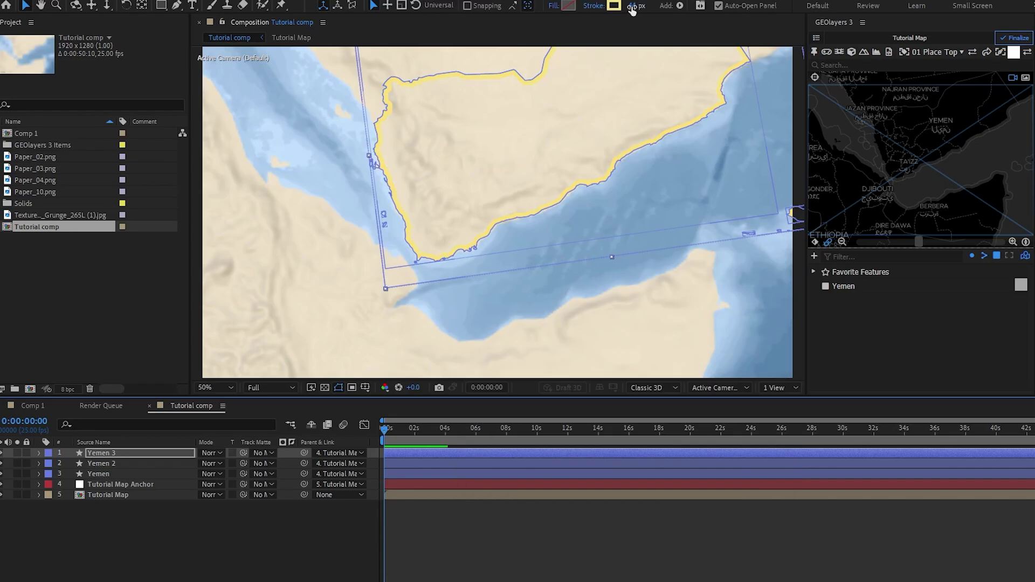
drag(635, 7, 656, 6)
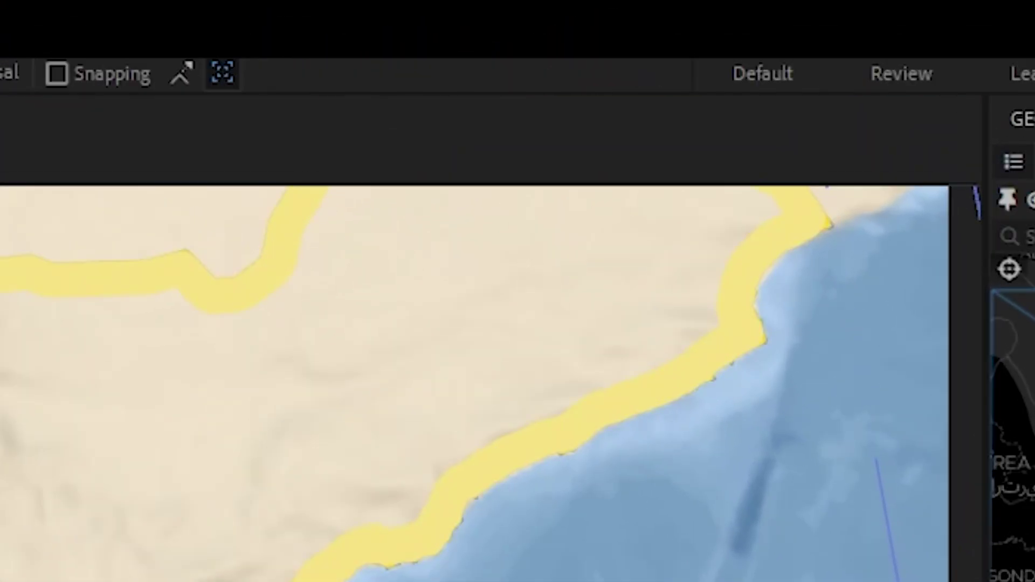
Reorder the border layers so the thin Yemen outline is on top, followed by Yemen 2 and Yemen 3.
click(168, 463)
shift+click(168, 451)
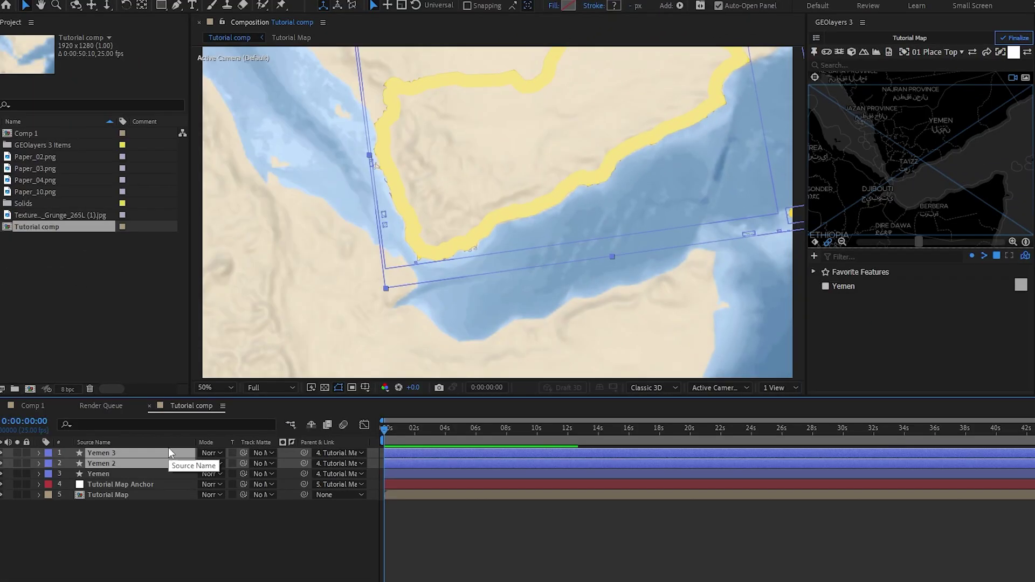
key(ctrl+[)
click(250, 393)
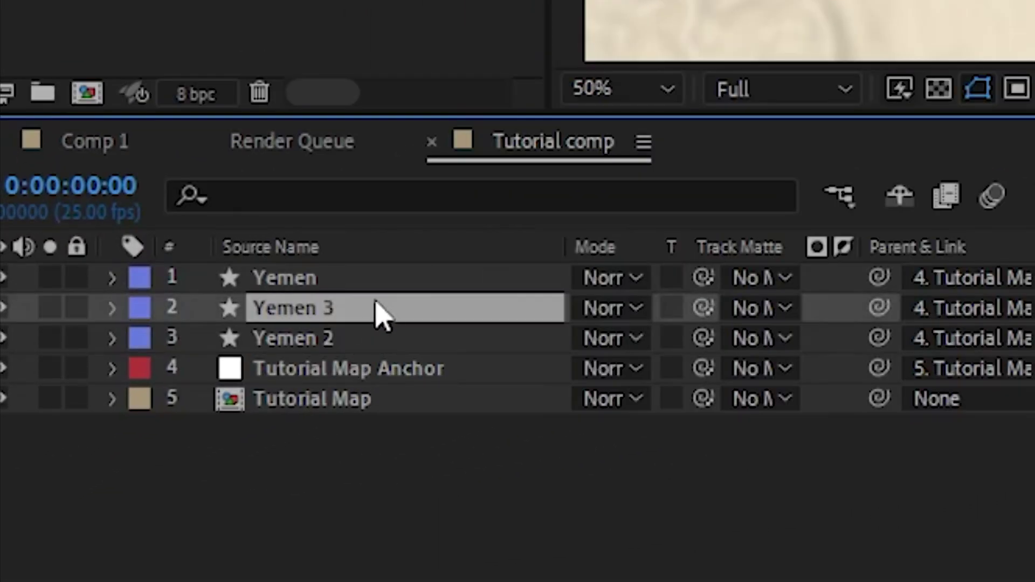
key(ctrl+bracketleft)
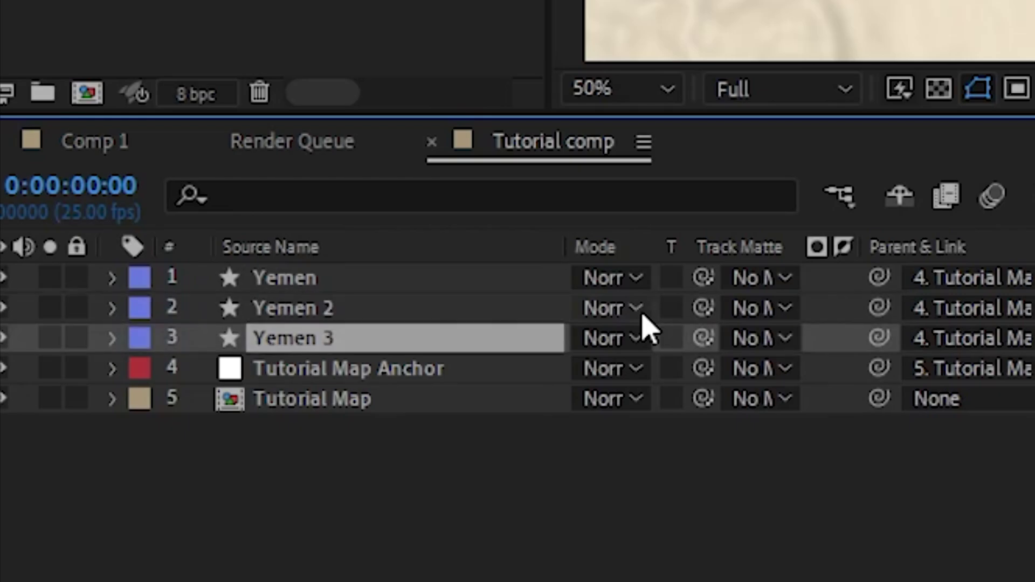
key(ctrl+shift+a)
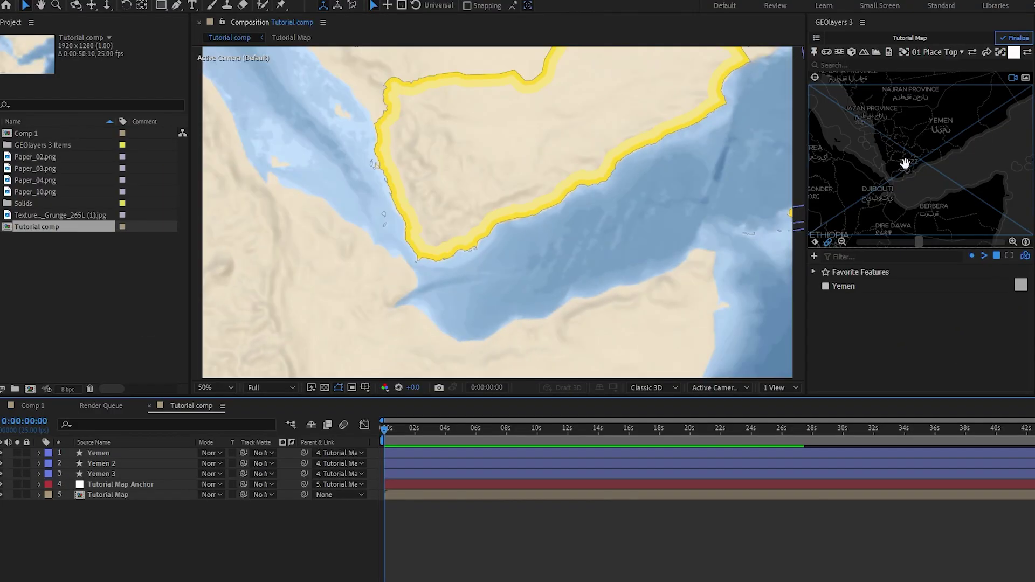
scroll(906, 163, up, 5)
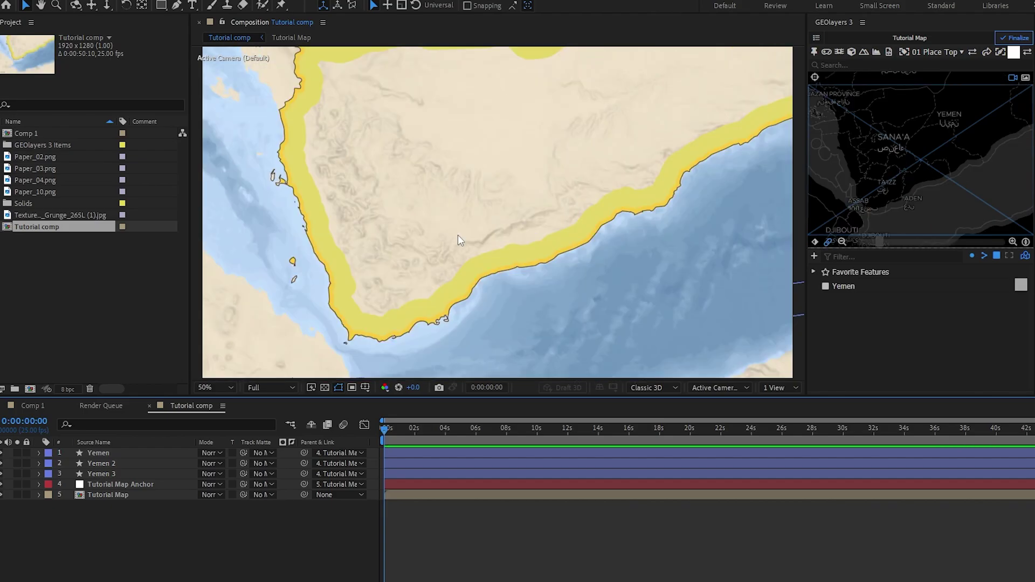
Place the Texturelabs Grunge 265L image on top of the layer stack and invert its colours.
drag(92, 215, 139, 451)
scroll(471, 247, up, 2)
key(v)
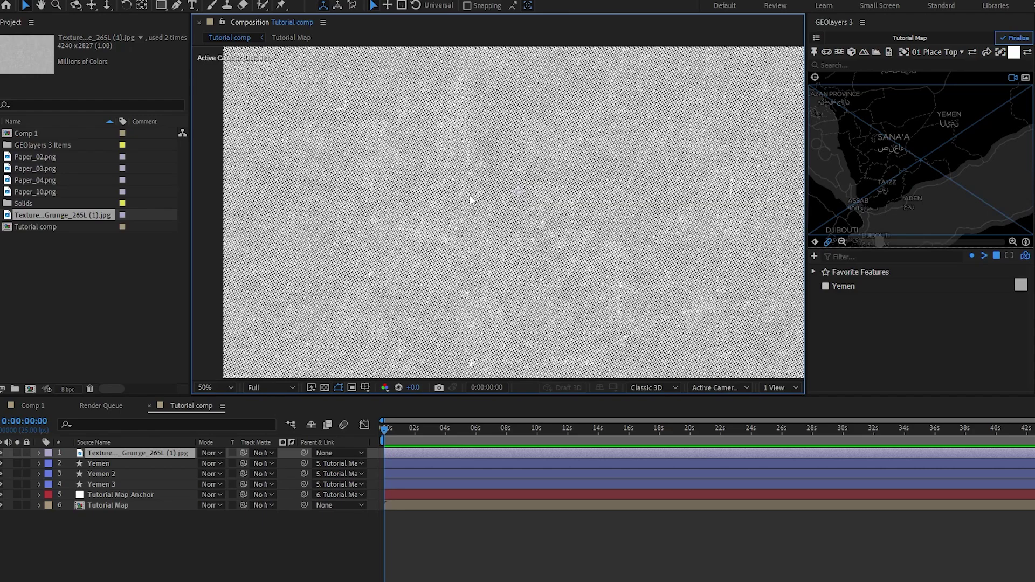
key(ctrl+5)
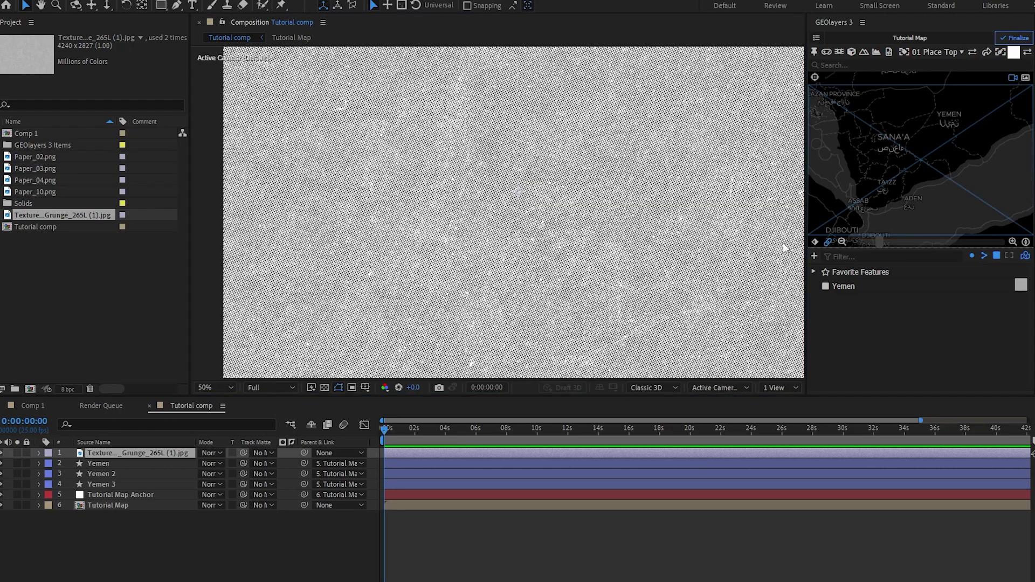
key(ctrl+i)
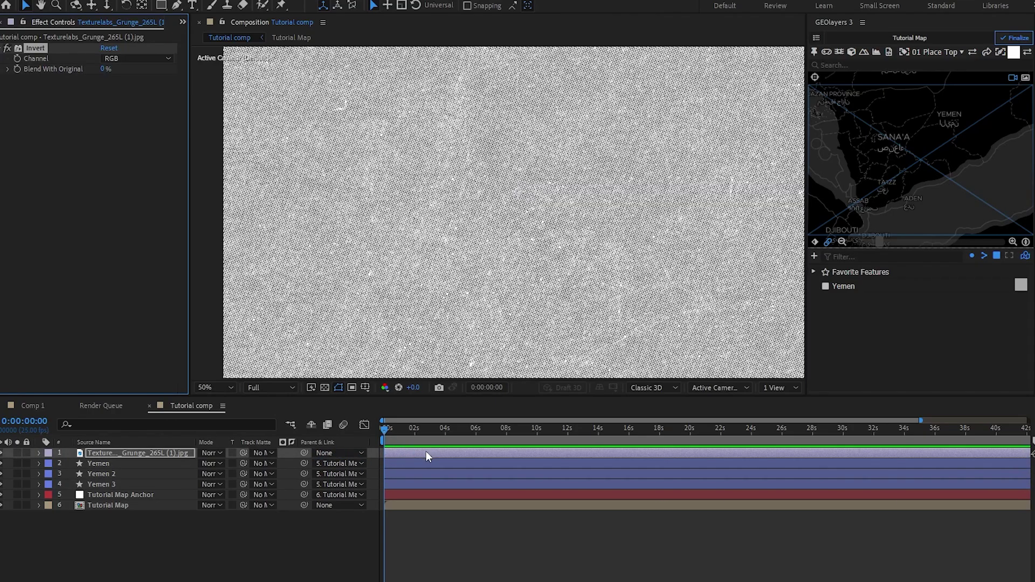
Set the grunge texture layer's blending mode to Overlay.
click(221, 454)
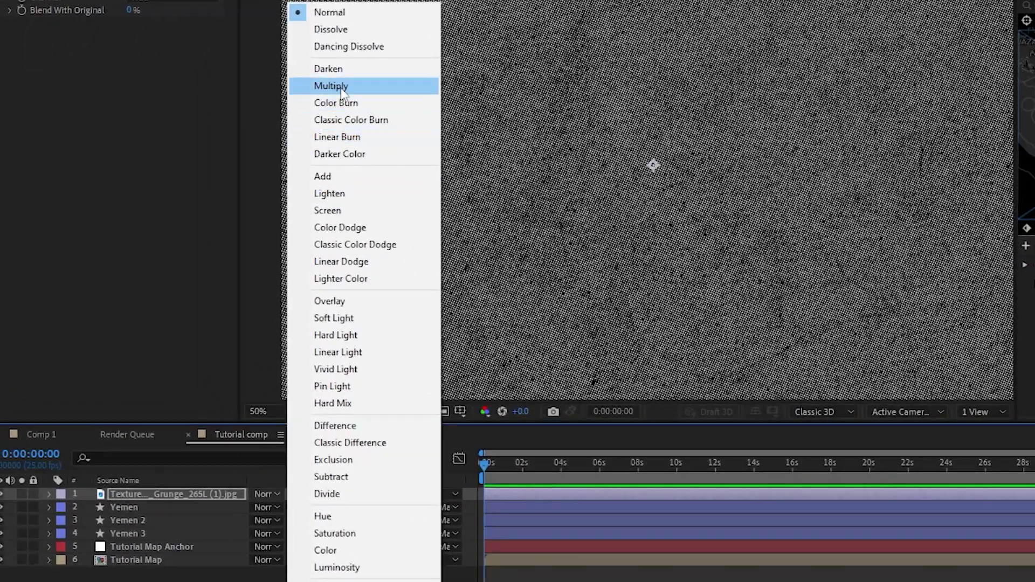
click(340, 87)
click(267, 494)
click(340, 302)
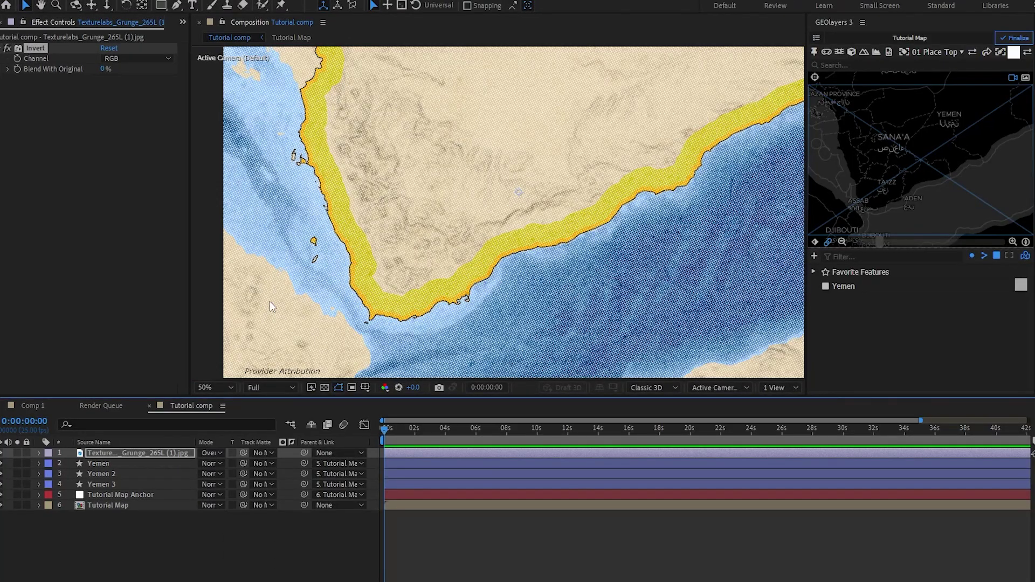
click(528, 554)
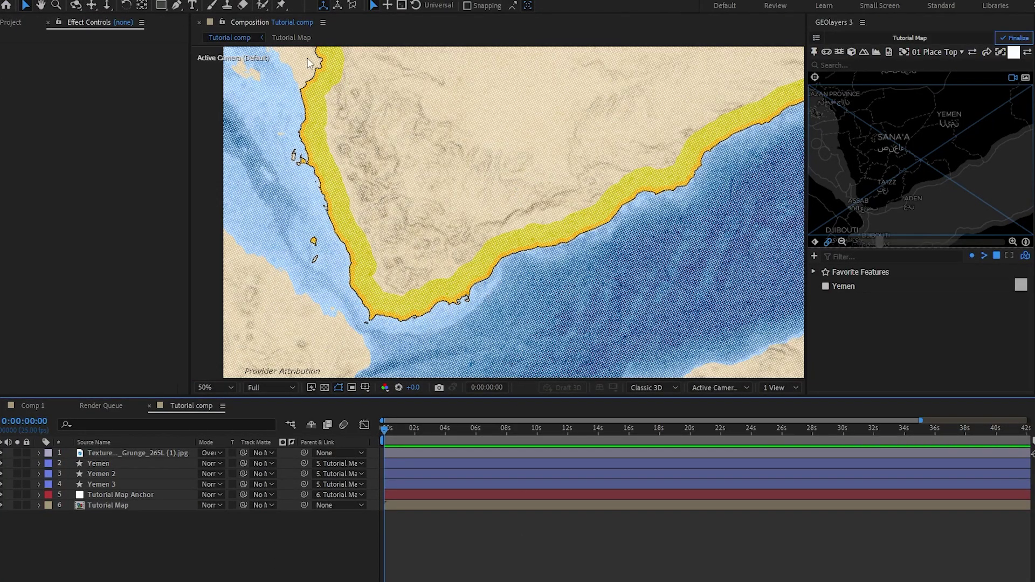
Rotate and tilt the map over southwestern Yemen to bearing -41.6° and pitch 55° at zoom 7.17, and keyframe this view.
drag(605, 253, 598, 228)
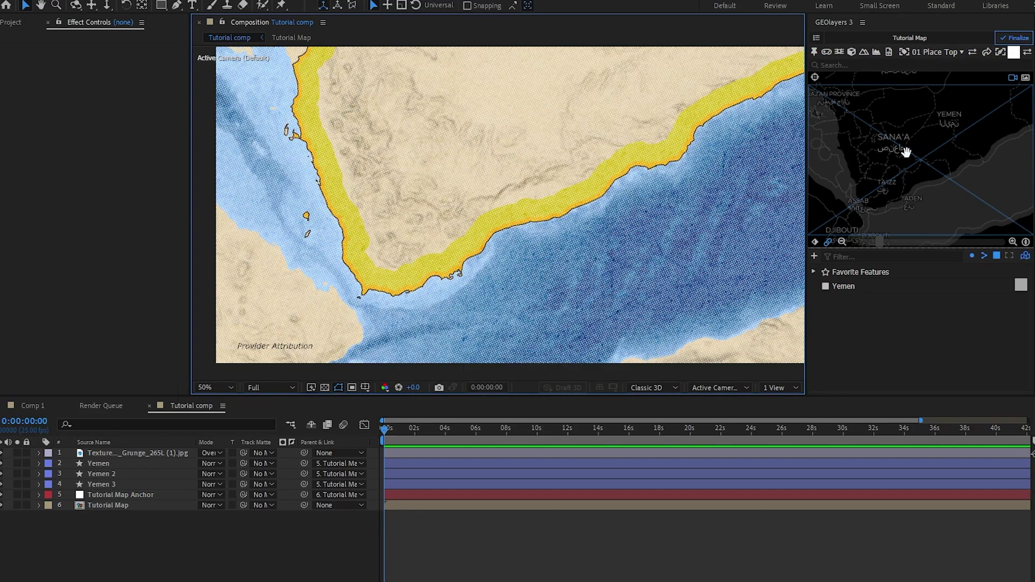
drag(906, 164, 957, 143)
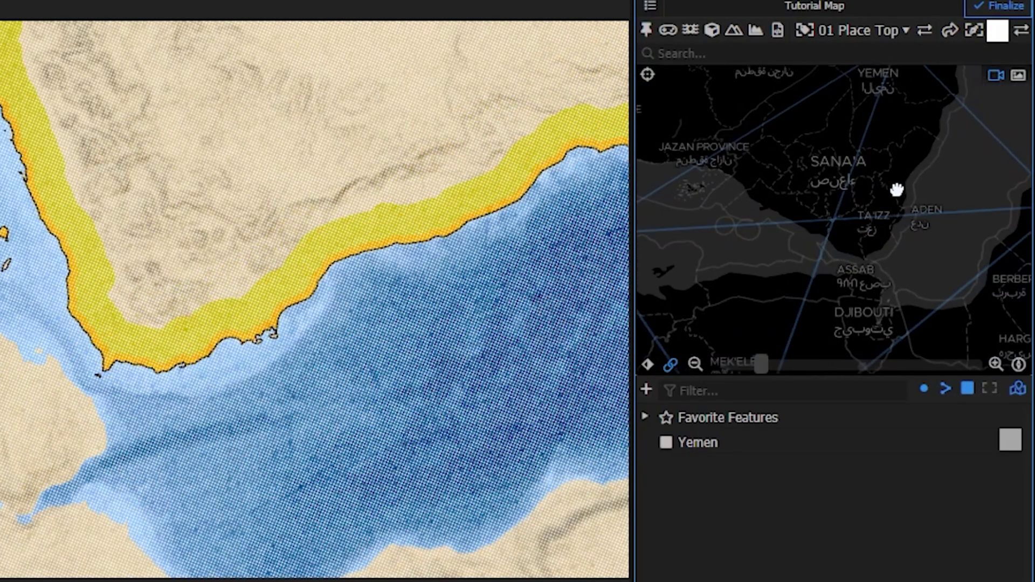
drag(896, 190, 792, 234)
click(648, 366)
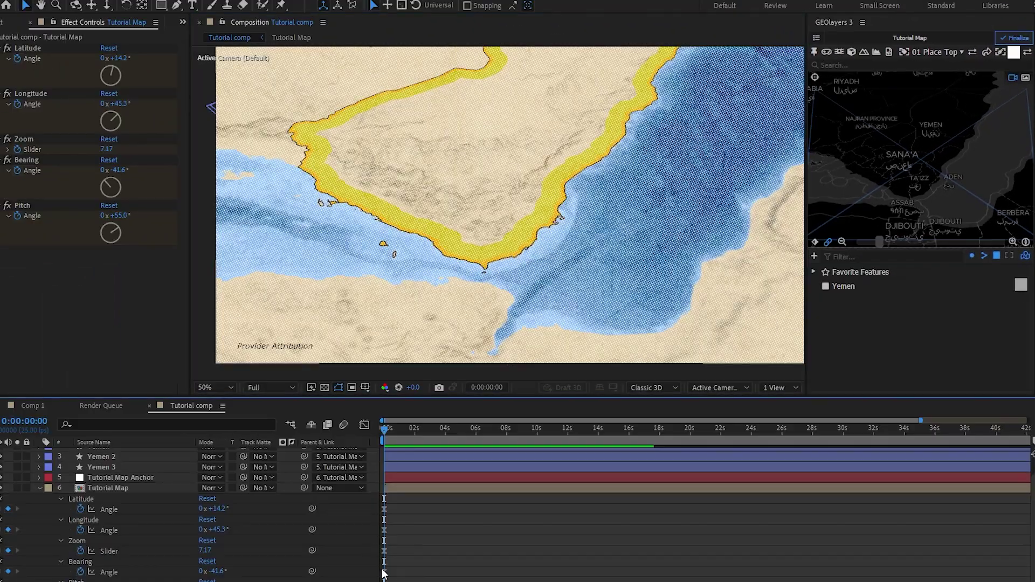
Move the map view keyframes to about 4 s and keyframe a wider starting view at 0 s with zoom 5.41, bearing 16.8° and pitch 22.5°.
drag(383, 573, 440, 509)
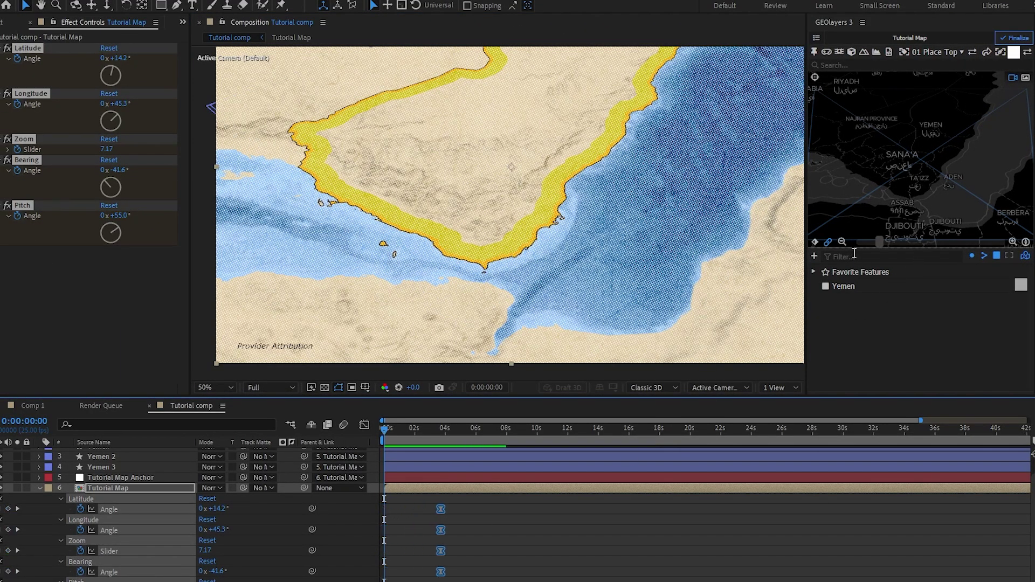
click(830, 245)
scroll(920, 179, down, 3)
drag(920, 179, 894, 154)
scroll(898, 153, down, 2)
click(829, 242)
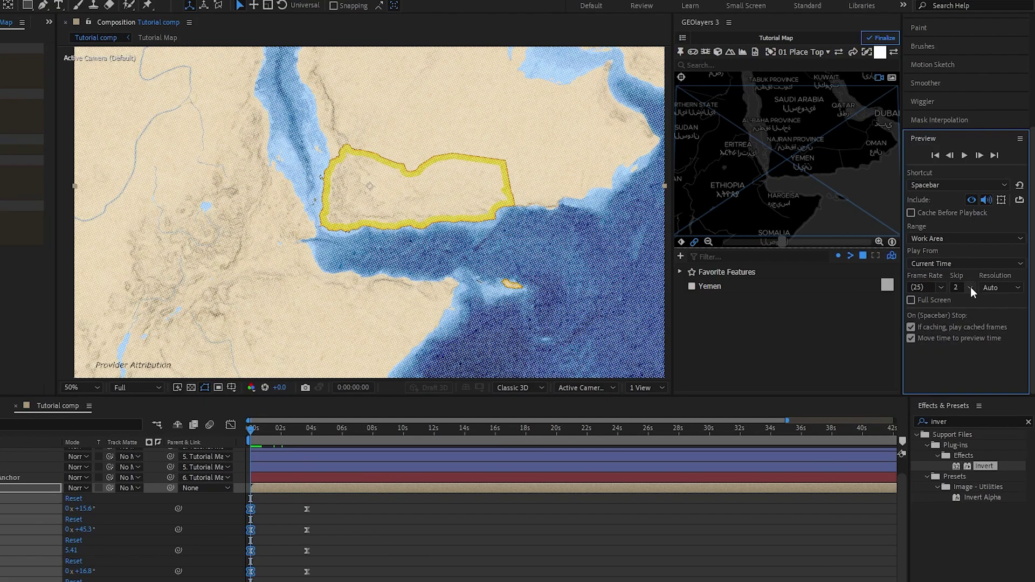
Check the preview's frame skip setting and examine the animated map view at 0:00:04:08.
click(971, 287)
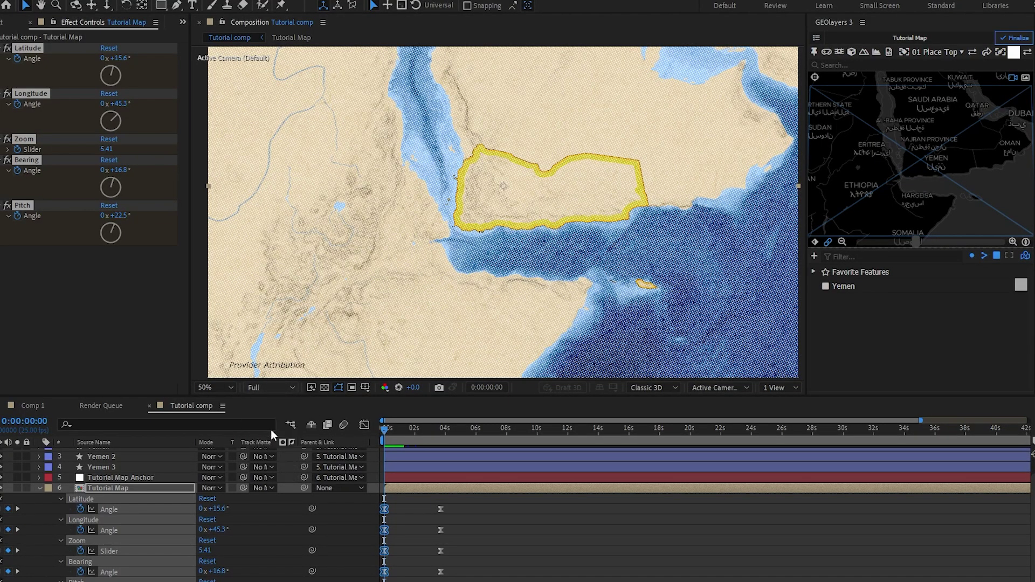
click(450, 430)
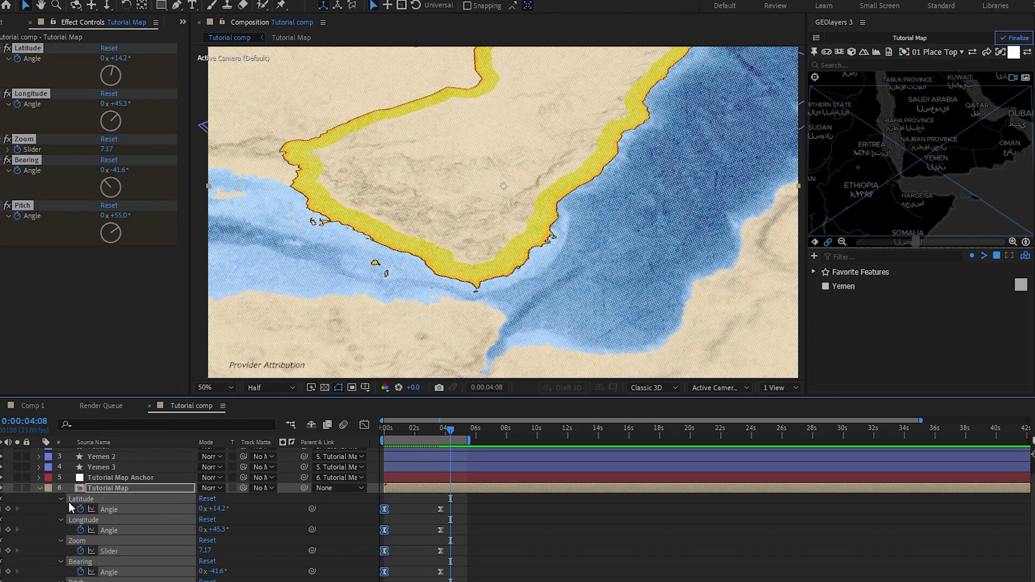
click(39, 488)
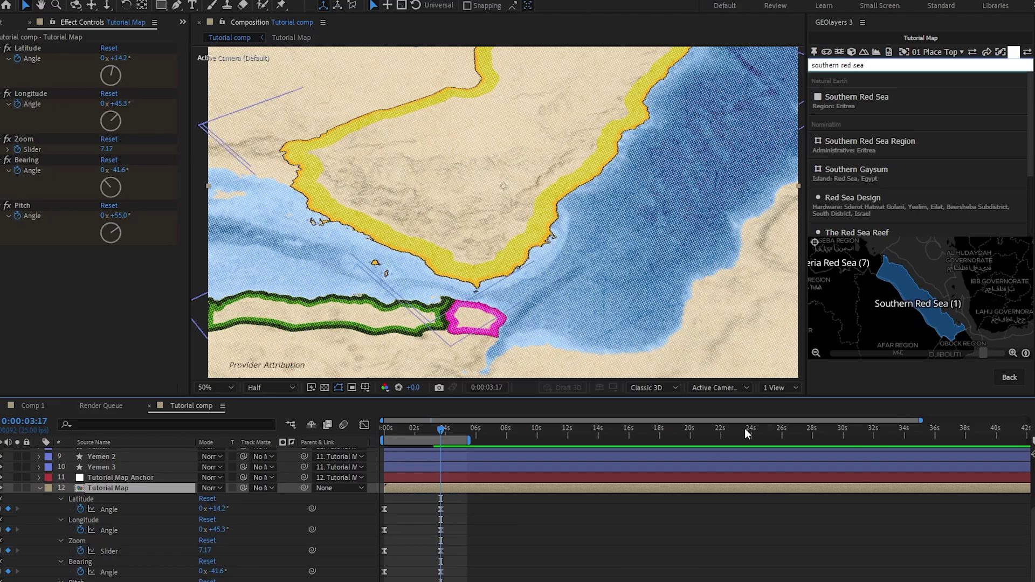
Leave the map feature search and set the YEMEN label's fill colour to dark grey #494848.
click(1009, 377)
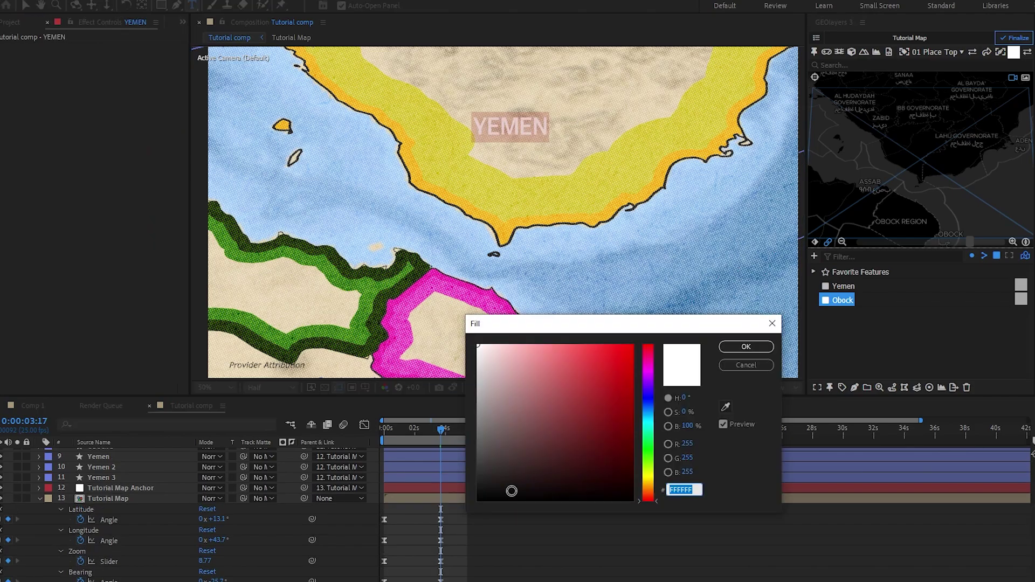
drag(512, 491, 478, 456)
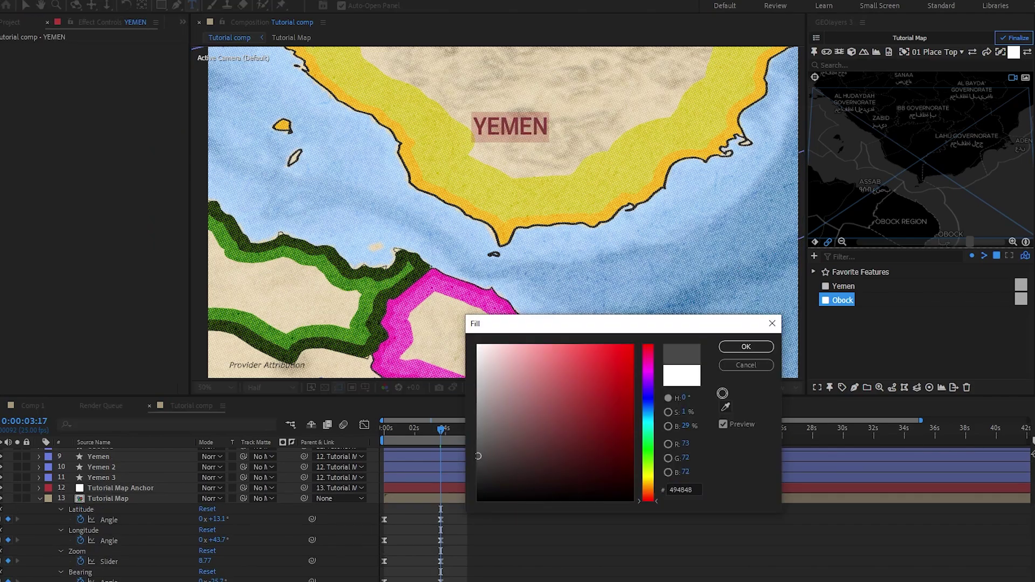
click(735, 353)
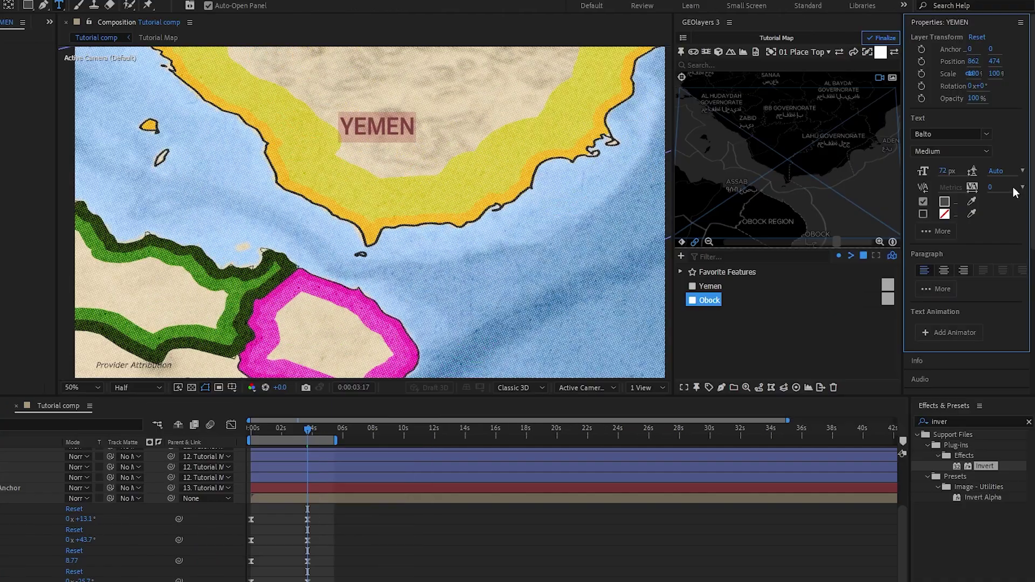
Set the YEMEN label's tracking to 500 and reposition it over Yemen's land area.
click(1022, 187)
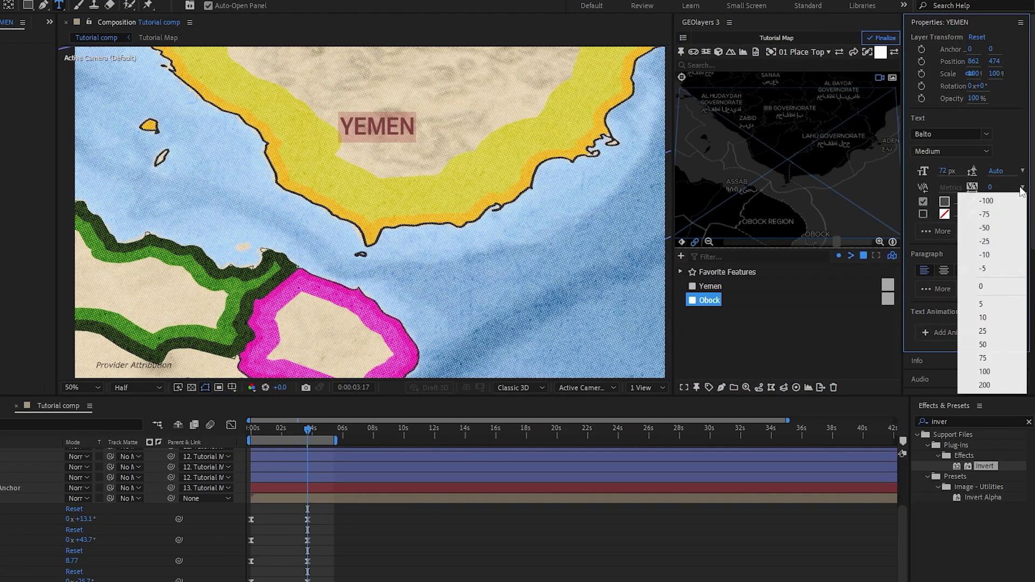
click(983, 386)
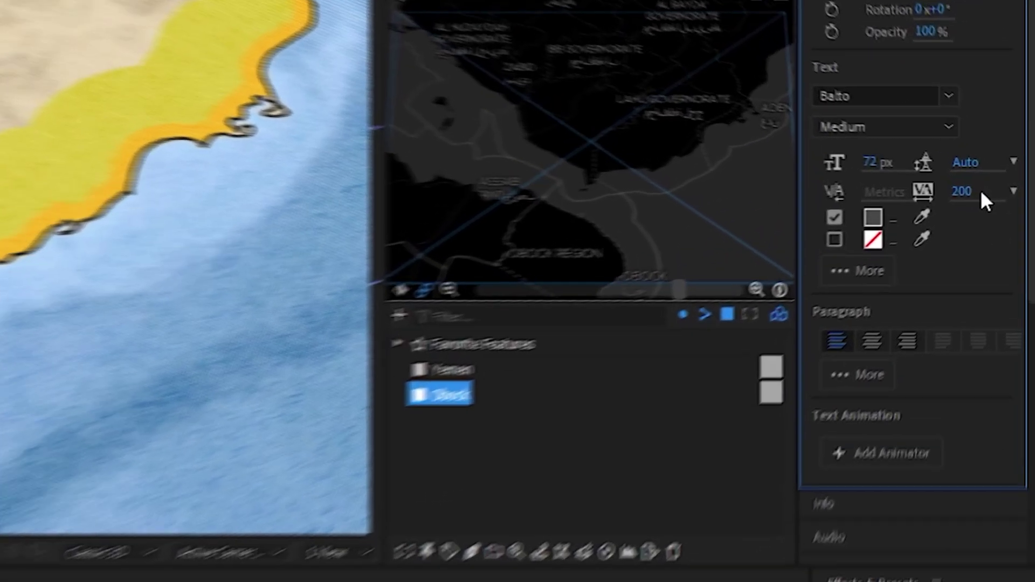
click(996, 187)
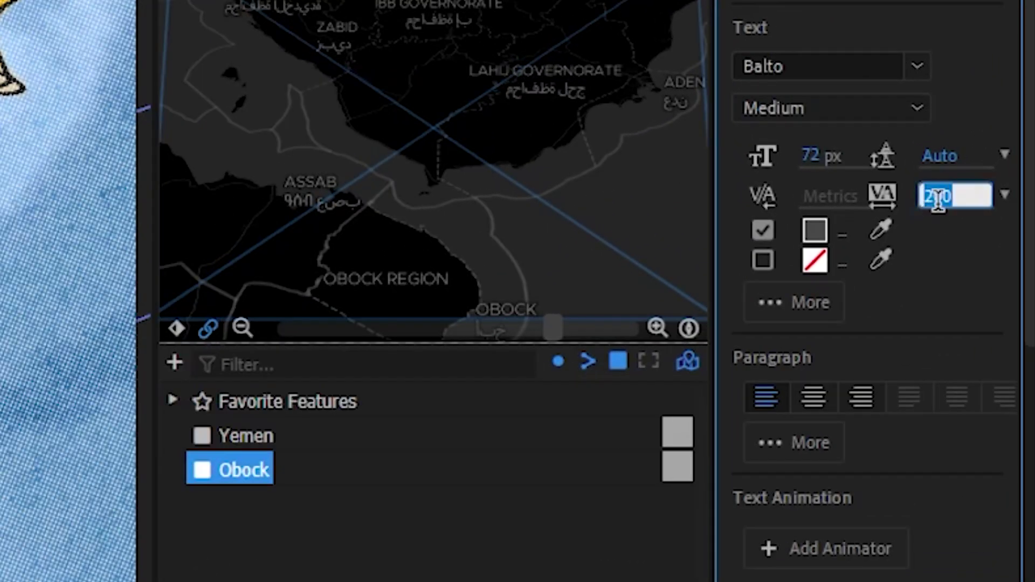
text(500)
key(Return)
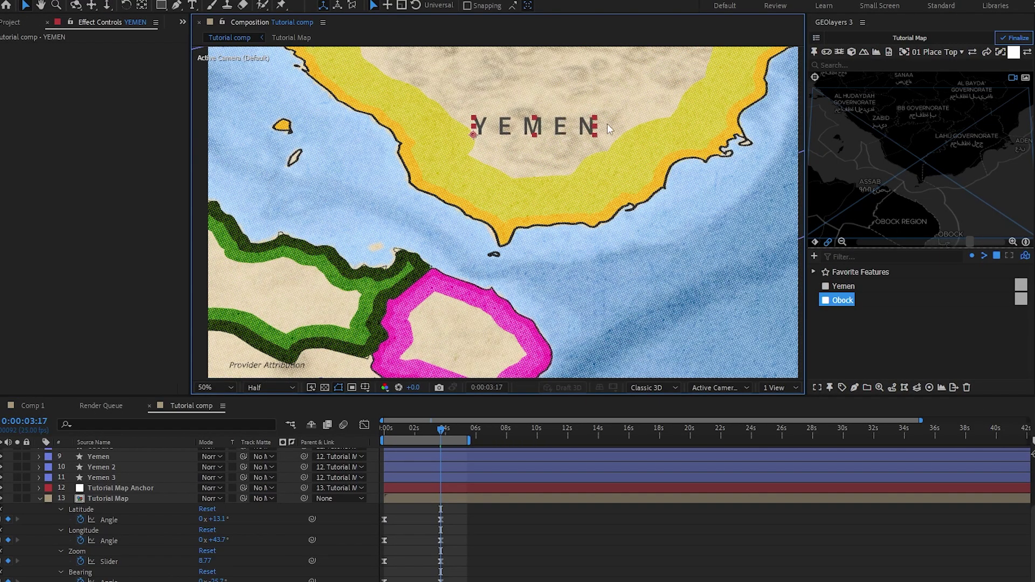
drag(607, 124, 667, 118)
drag(601, 123, 538, 100)
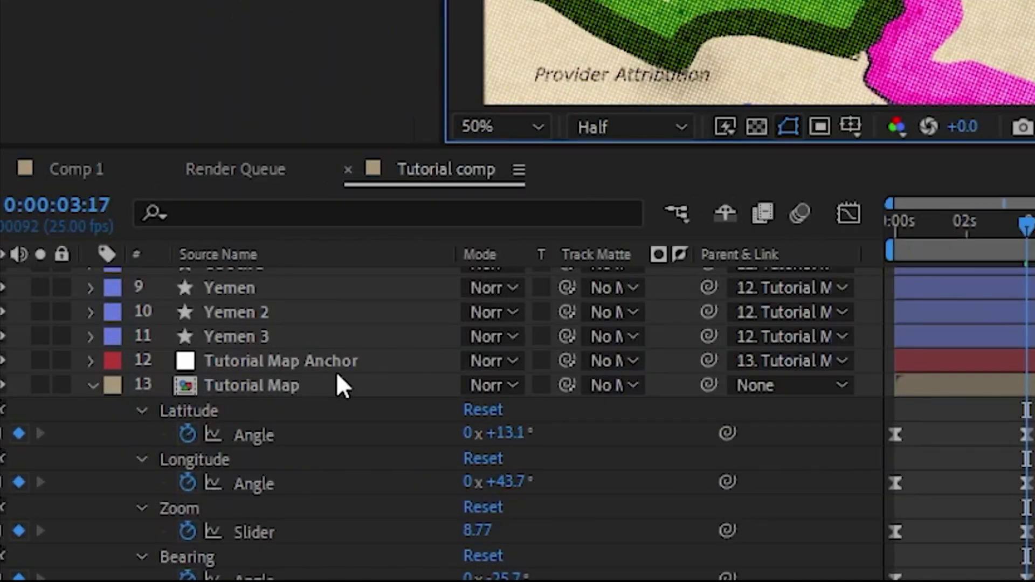
Parent the YEMEN text layer to Tutorial Map Anchor.
scroll(144, 492, up, 3)
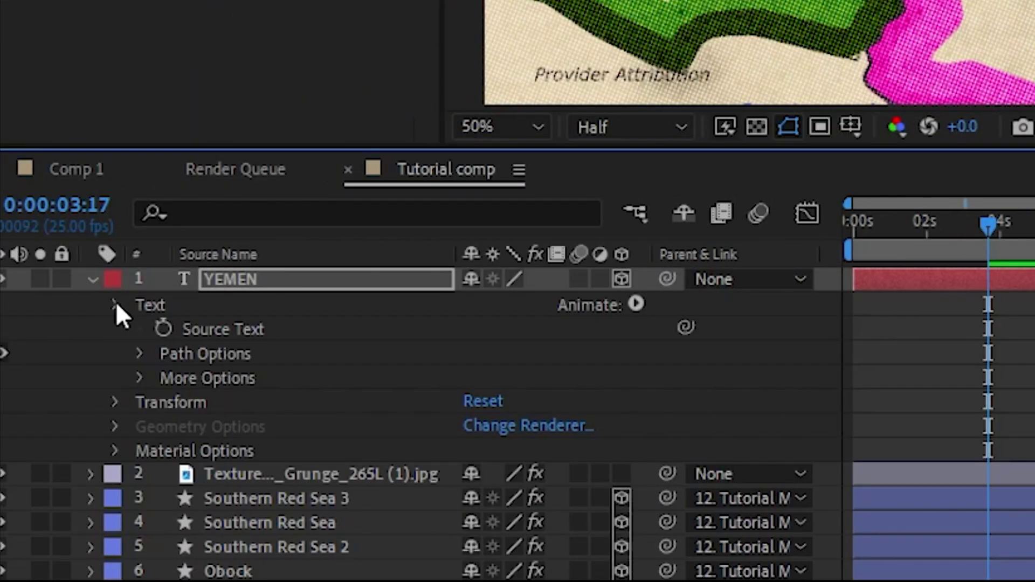
click(114, 305)
click(733, 278)
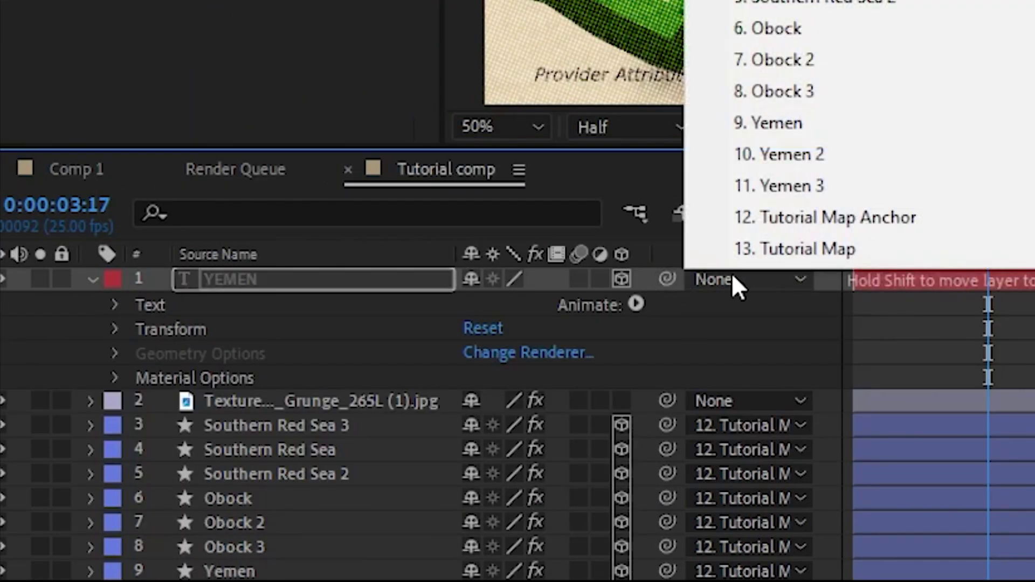
click(843, 219)
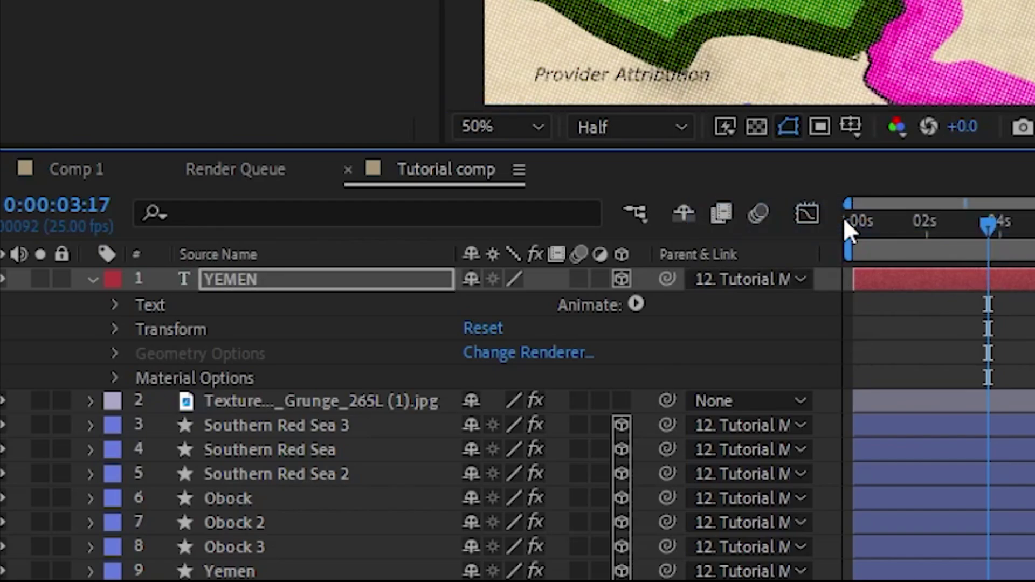
Set all three orientation values of the YEMEN text layer to 0 so it lies flat on the map.
key(r)
click(566, 302)
text(0)
click(519, 303)
text(0)
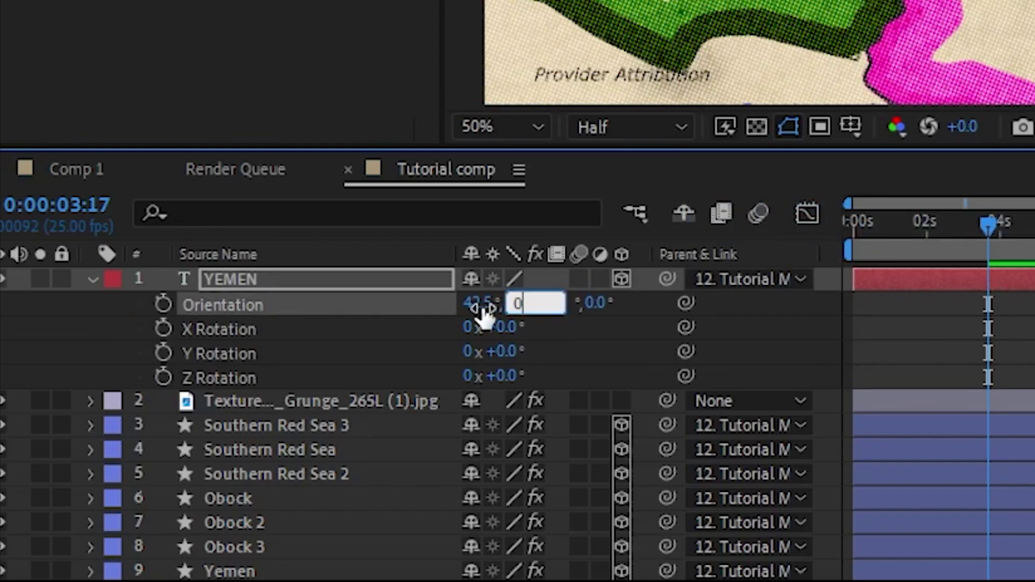
click(475, 302)
text(0)
key(Return)
Rotate the YEMEN label about its Z axis and place it inside Yemen's yellow border, checking it at an earlier time.
drag(434, 81, 431, 144)
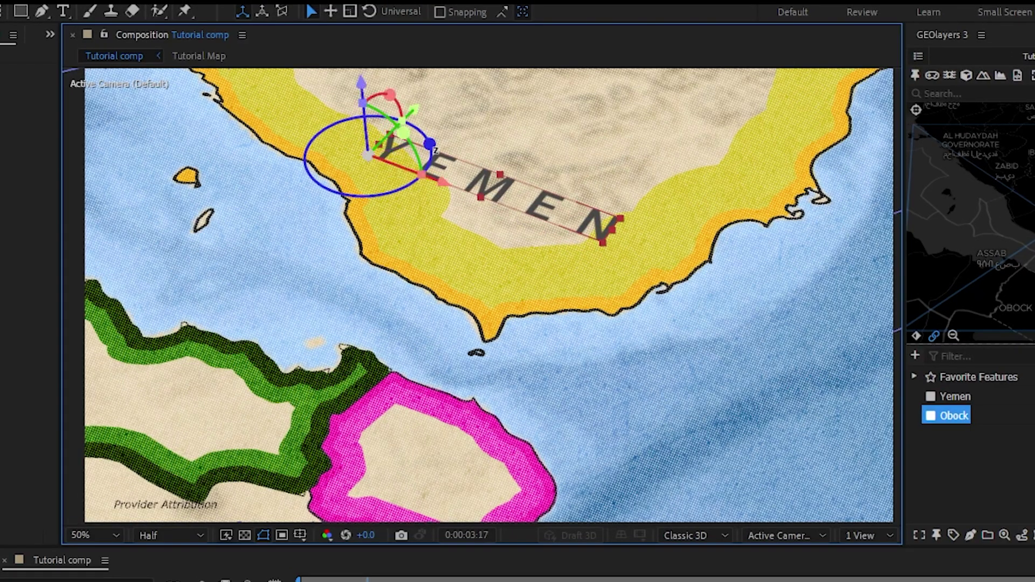
drag(506, 180, 511, 130)
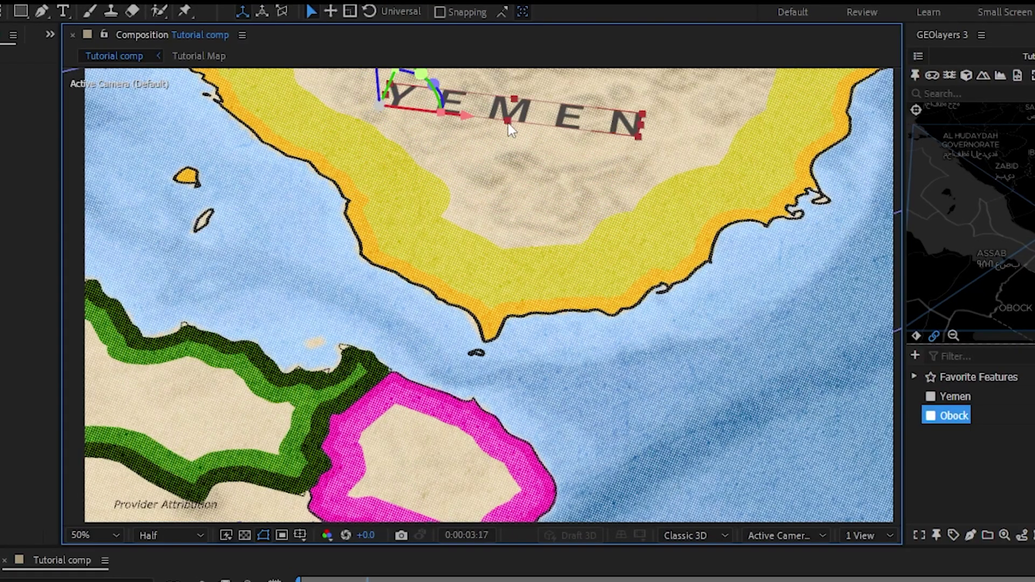
drag(226, 581, 246, 581)
drag(541, 116, 537, 158)
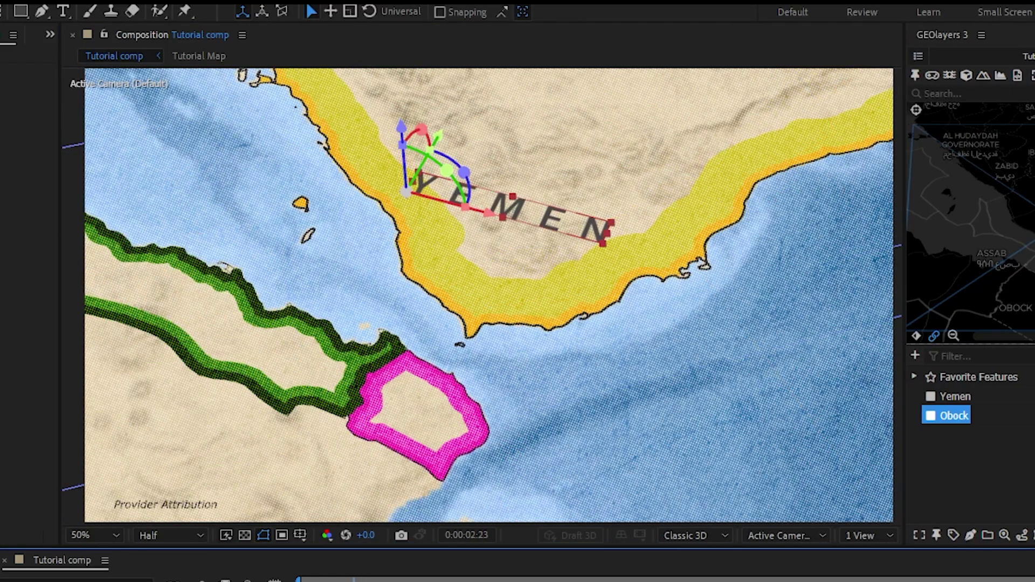
Start the YEMEN label at 0:00:04:18 and keyframe its opacity at 0% there.
drag(227, 581, 227, 581)
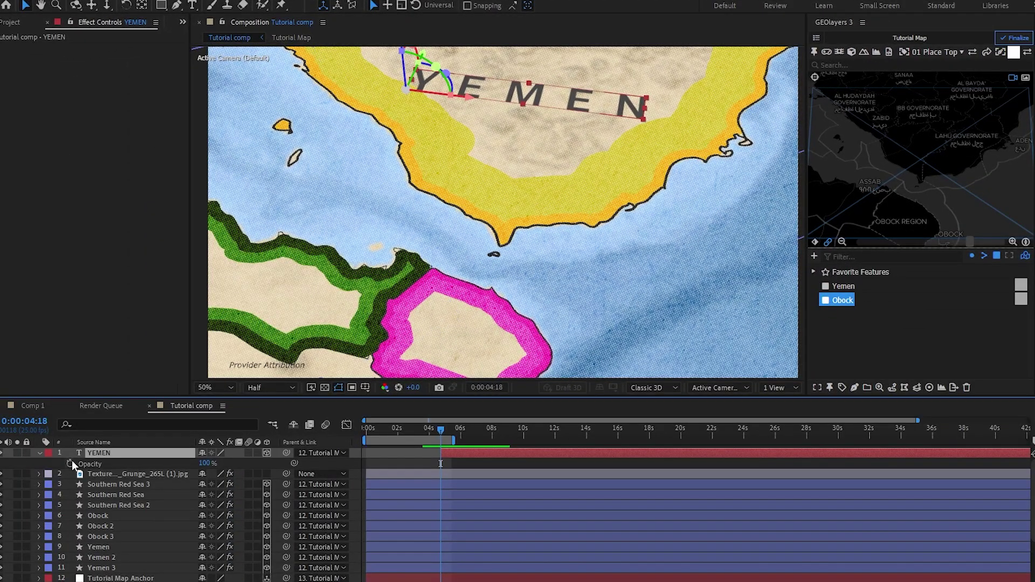
click(70, 464)
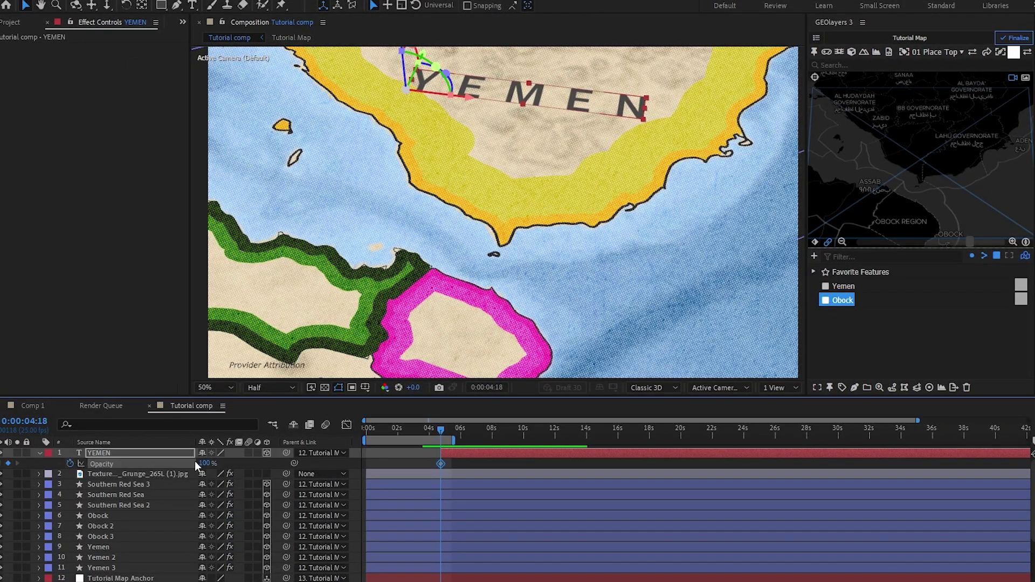
drag(199, 464, 153, 469)
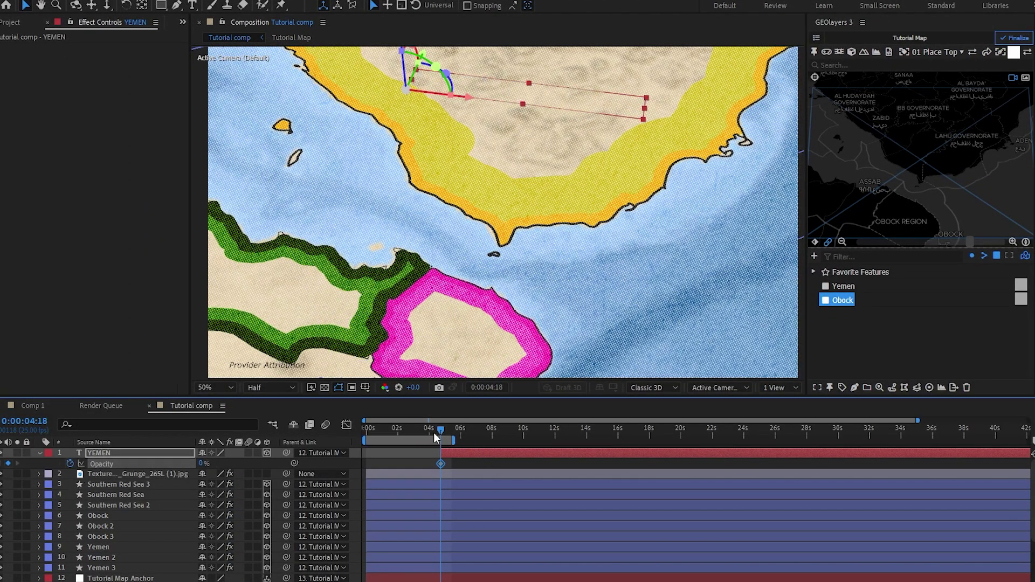
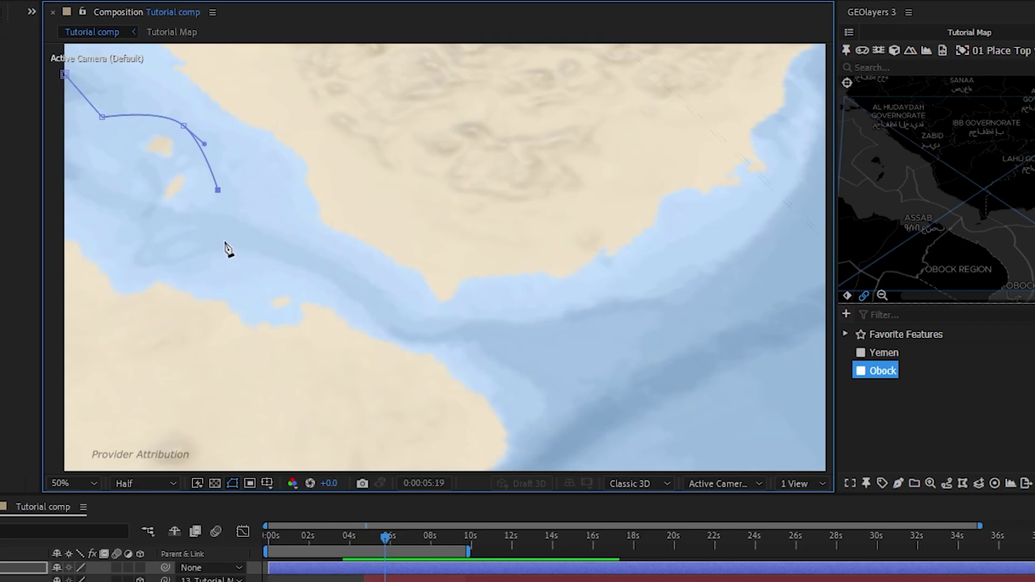
Continue the Pen tool route from the southern Red Sea through the strait, ending off Yemen's southern coast.
click(224, 241)
click(290, 271)
click(370, 299)
click(432, 320)
drag(548, 335, 584, 310)
click(678, 277)
click(731, 236)
click(796, 180)
drag(796, 181, 809, 156)
click(815, 130)
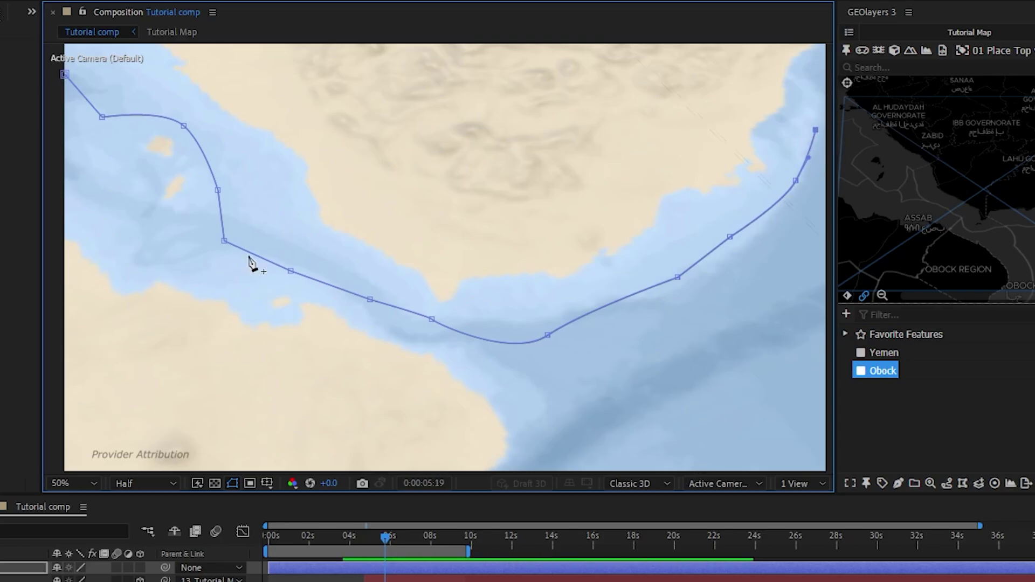
Set the stroke width of the sea route in Shape Layer 1 to 30.
click(394, 569)
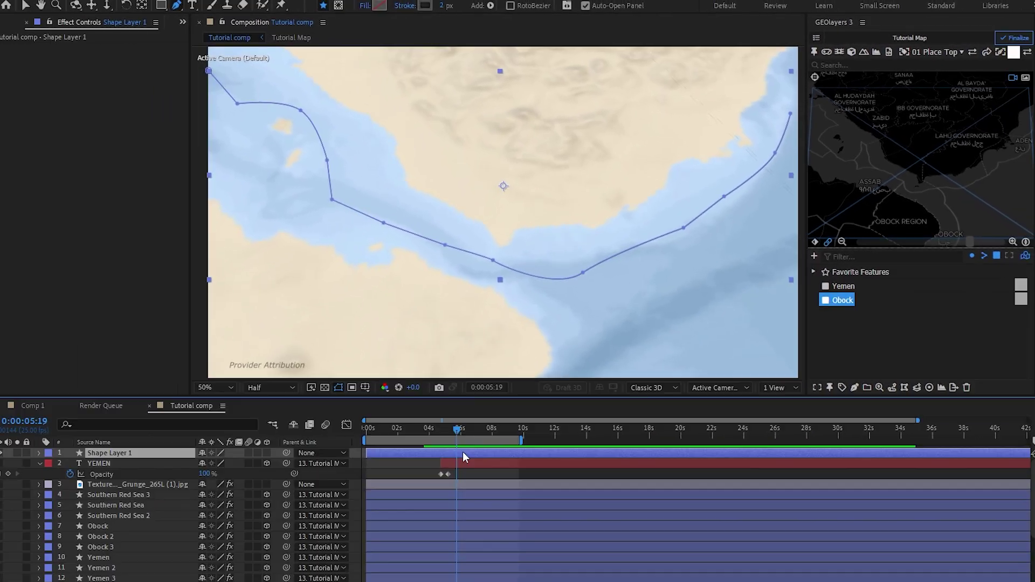
click(60, 475)
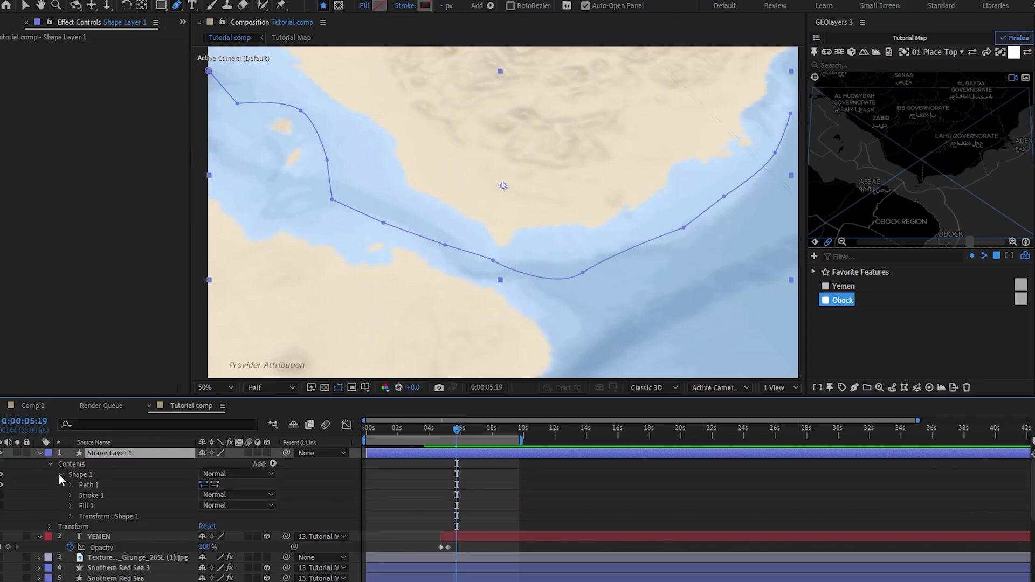
click(71, 495)
click(89, 495)
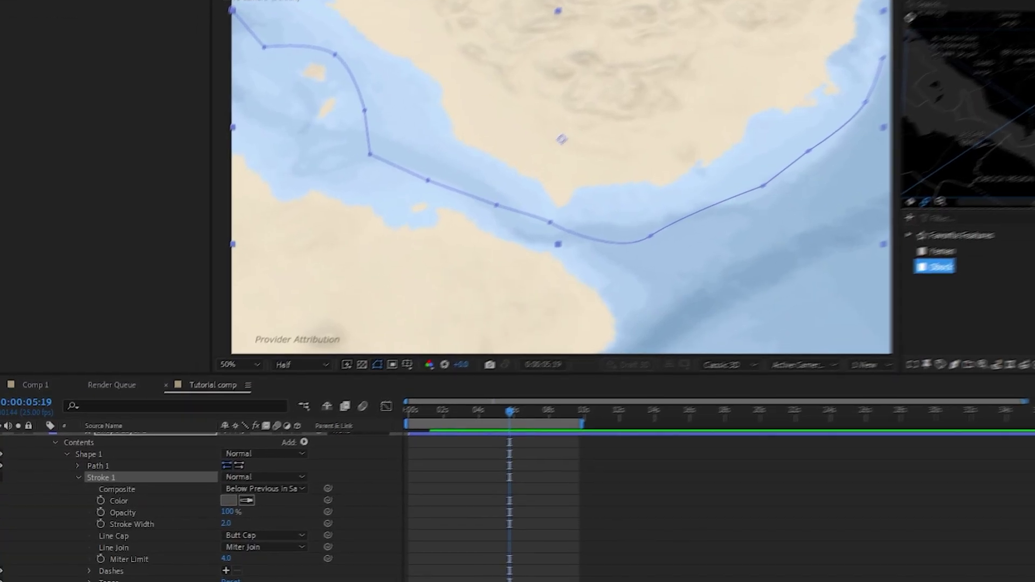
drag(292, 505, 312, 505)
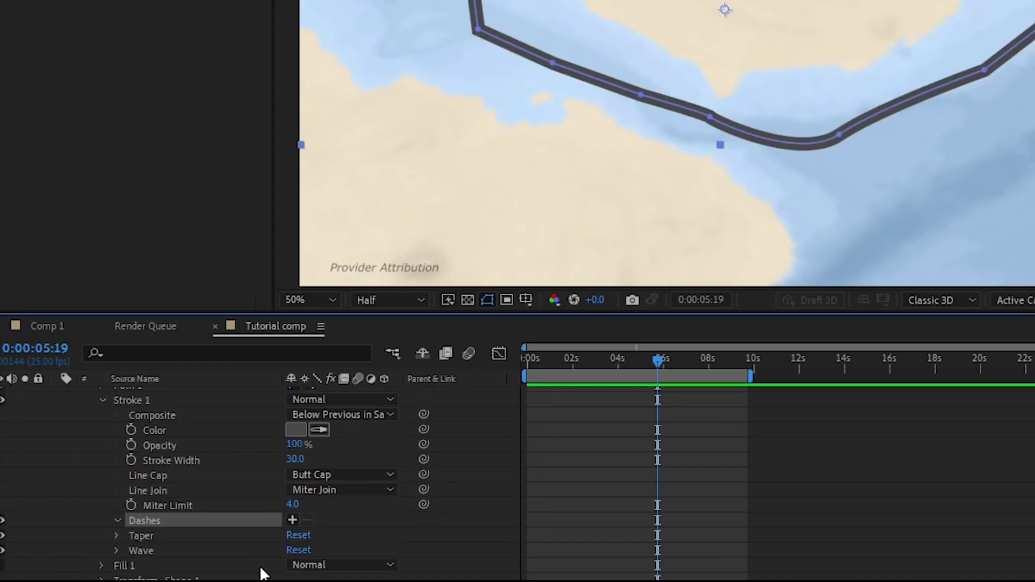
Add a dash with length 0 and a gap of 10 to the sea route's stroke.
click(292, 520)
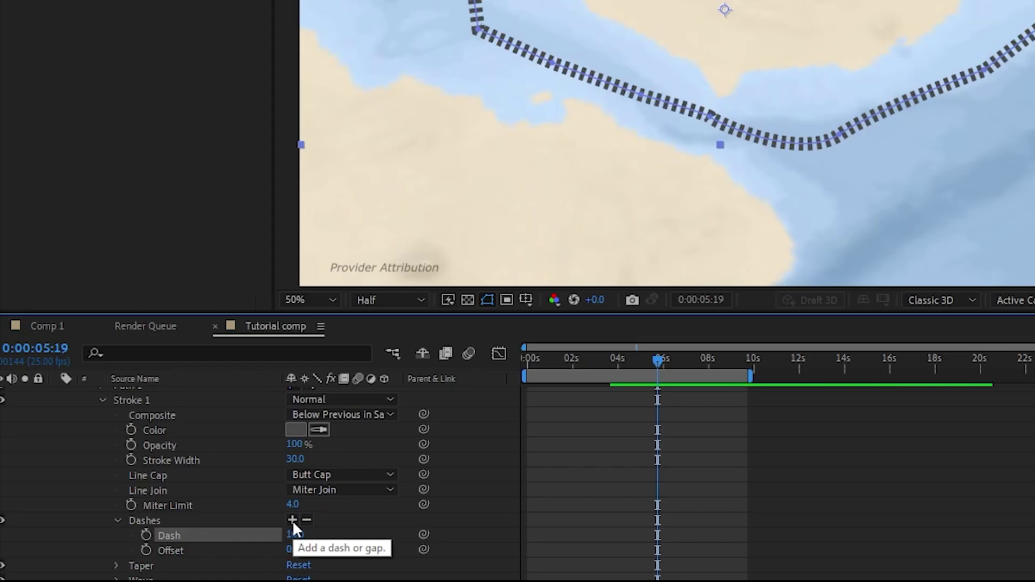
click(298, 534)
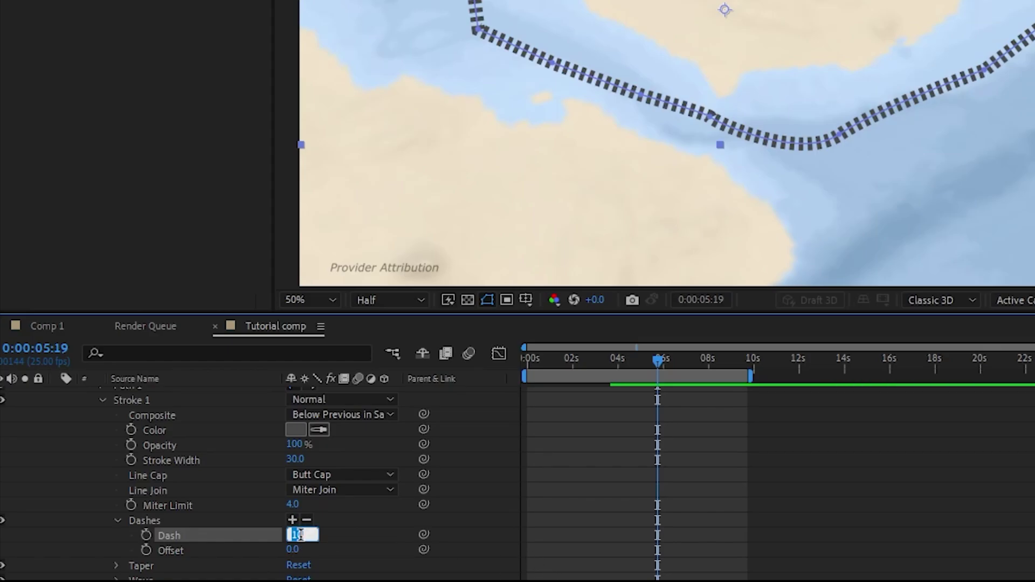
text(0)
key(Return)
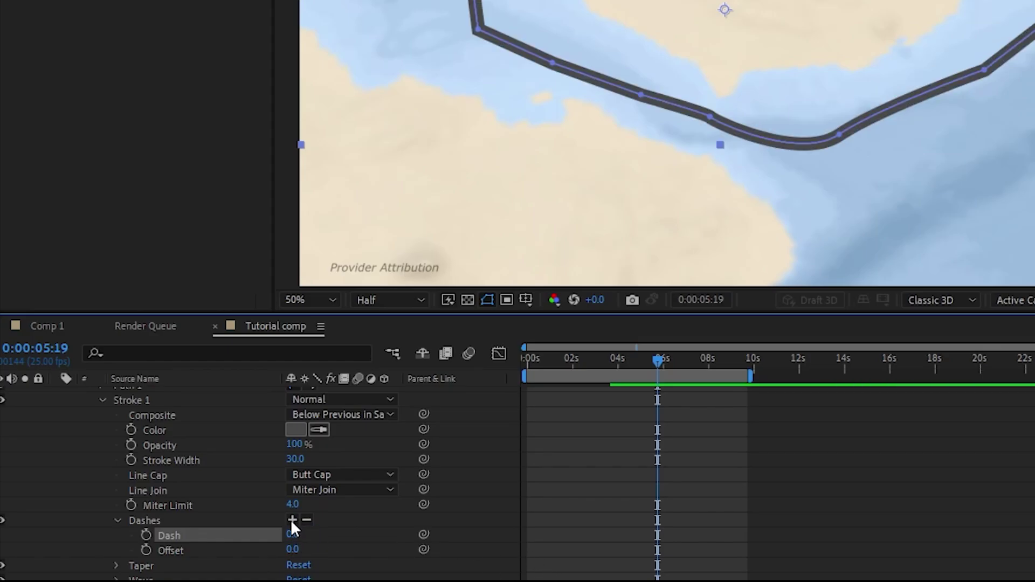
click(292, 520)
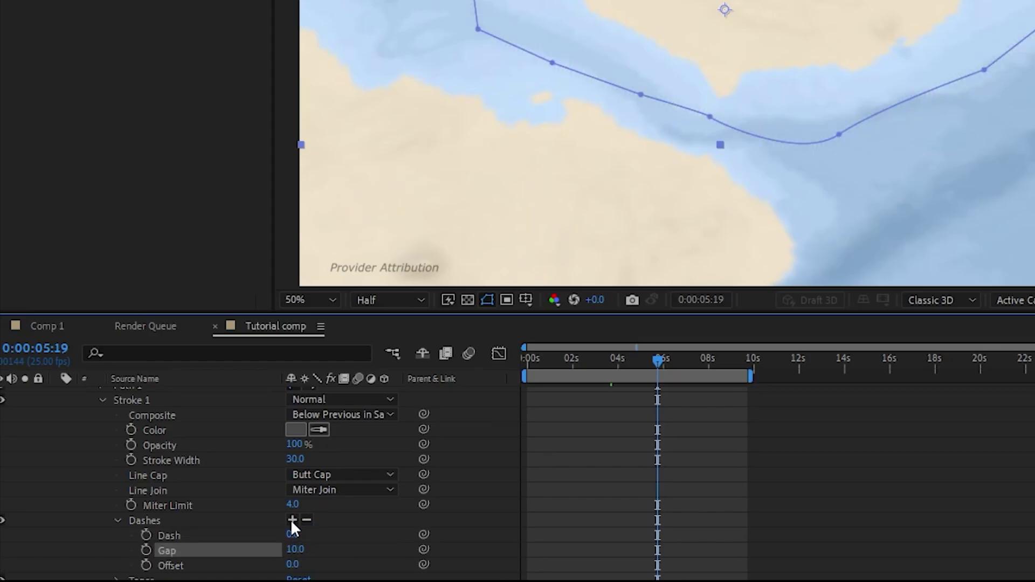
click(295, 550)
key(Return)
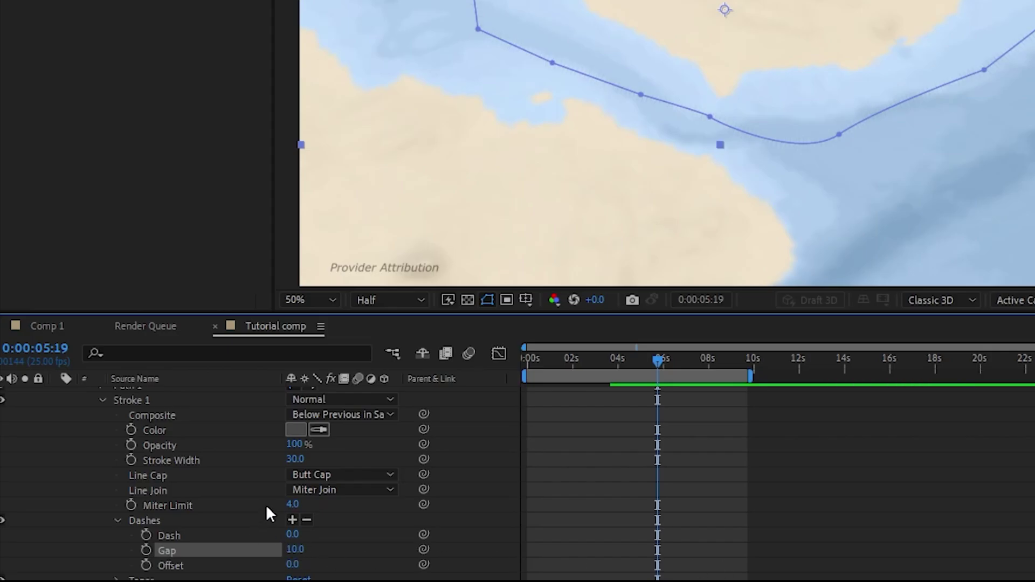
Turn the sea route into a dotted line with Round Cap line ends and a gap of 70.
scroll(266, 505, up, 2)
scroll(204, 469, down, 2)
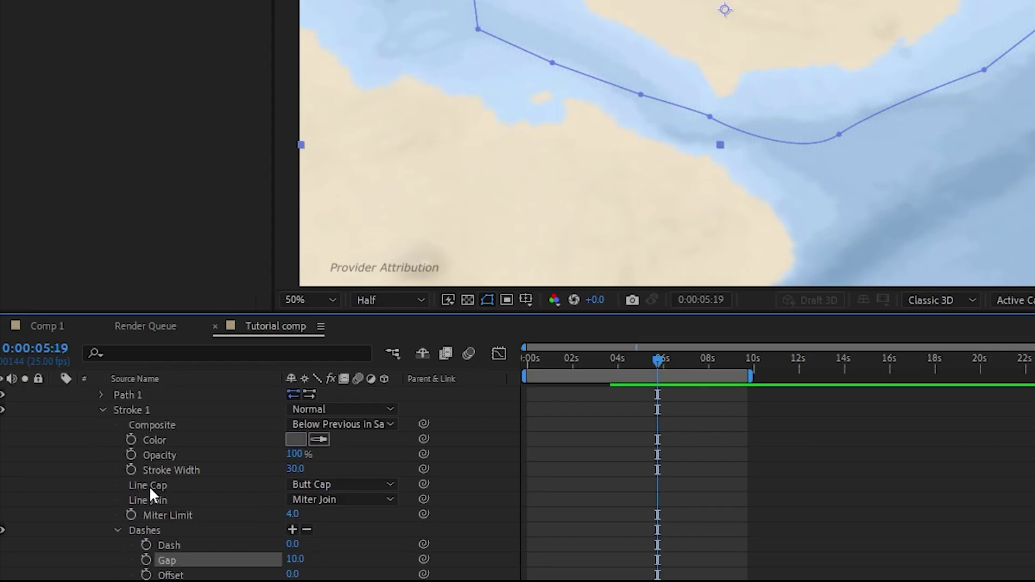
click(313, 484)
click(387, 526)
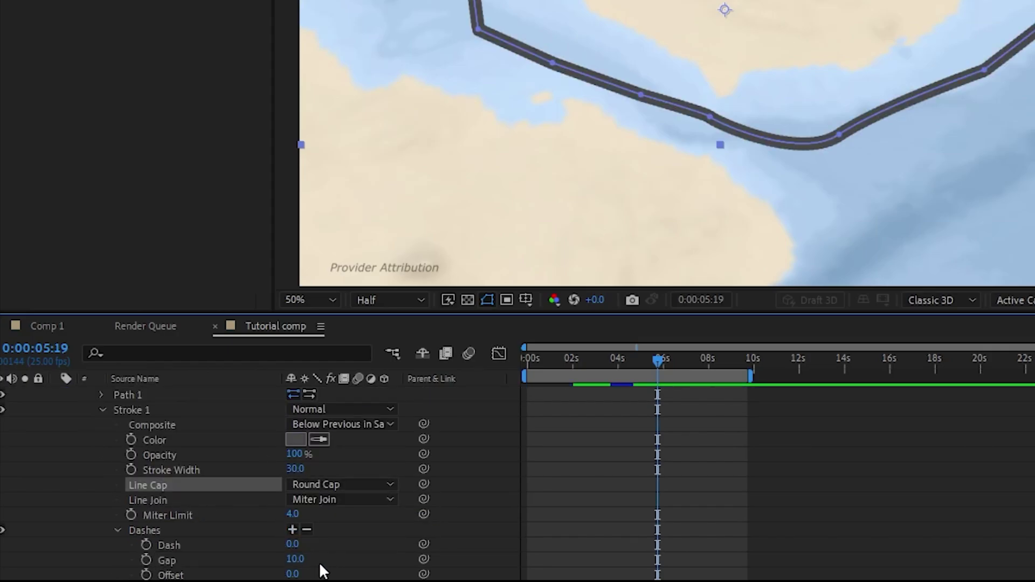
drag(295, 560, 342, 557)
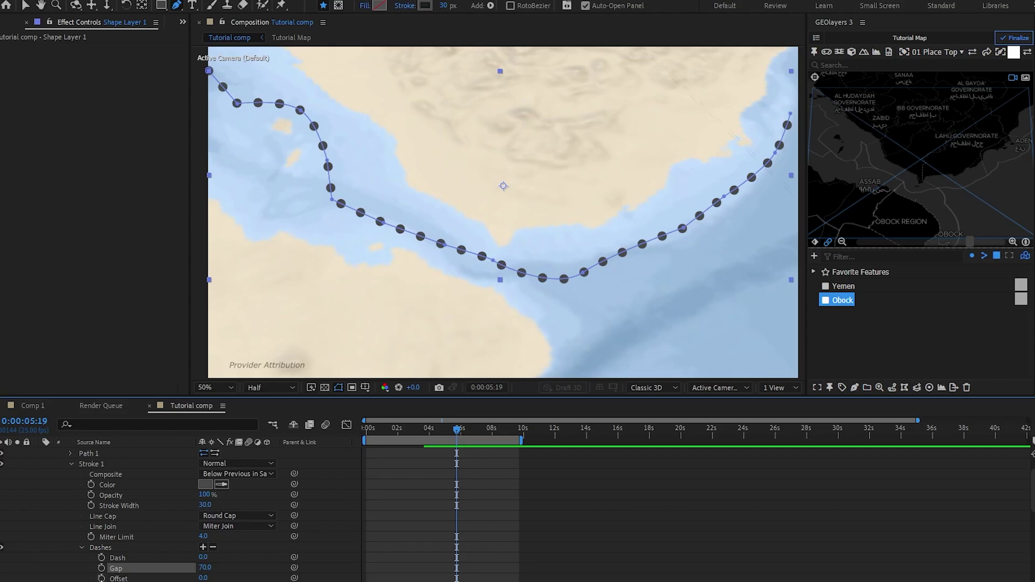
Try shifting the dots along the sea route with a negative dash offset, and reset the offset to 0.
mouse_move(203, 578)
mouse_down()
mouse_move(114, 570)
mouse_move(103, 578)
mouse_up()
click(208, 578)
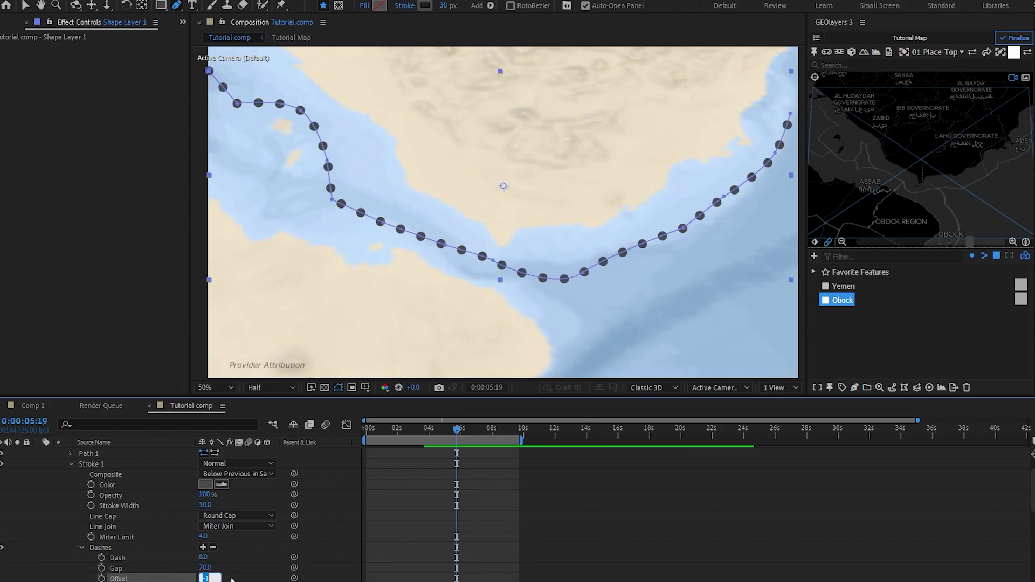
text(0)
key(Return)
Animate the sea route's dash offset with keyframes from 0 at about 3.6 seconds to -593 at 0:00:09:17.
click(102, 578)
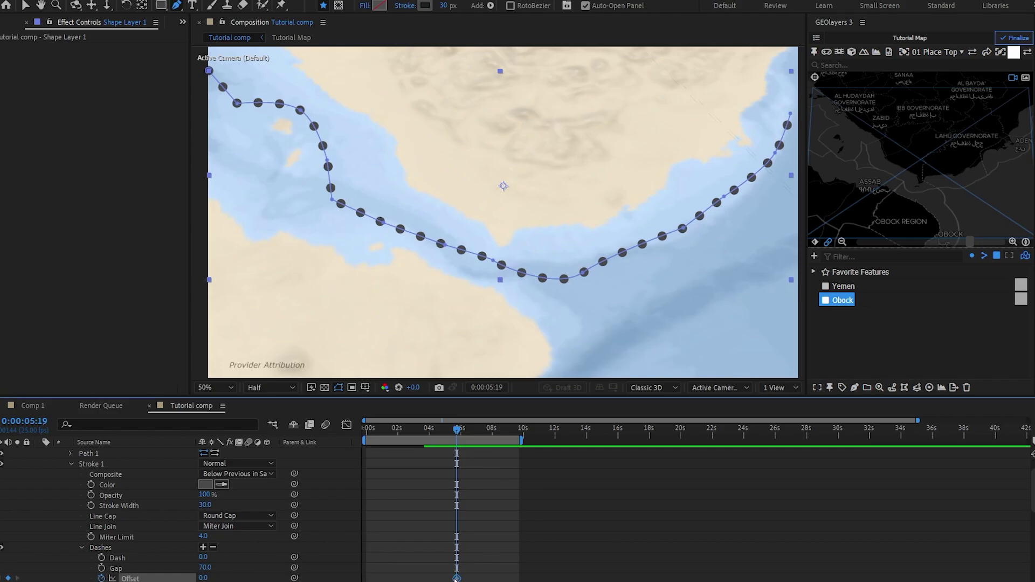
drag(457, 578, 424, 579)
drag(463, 431, 527, 437)
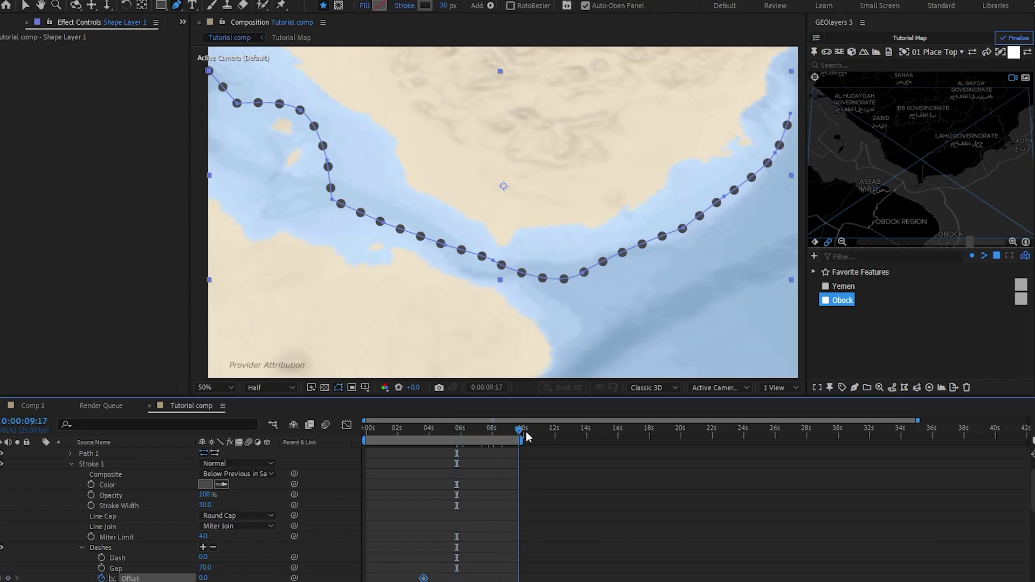
drag(203, 578, 103, 579)
click(449, 538)
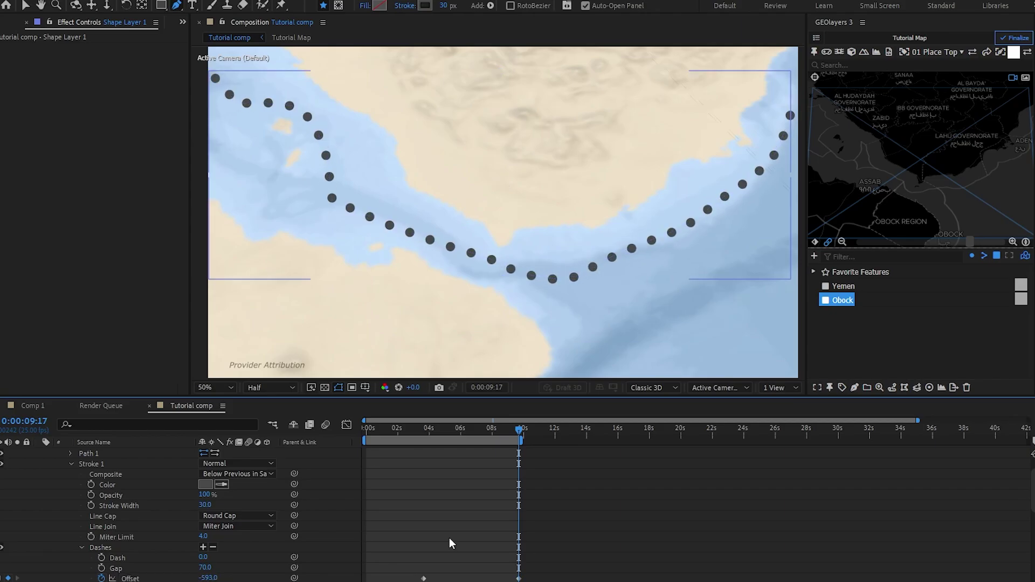
click(455, 430)
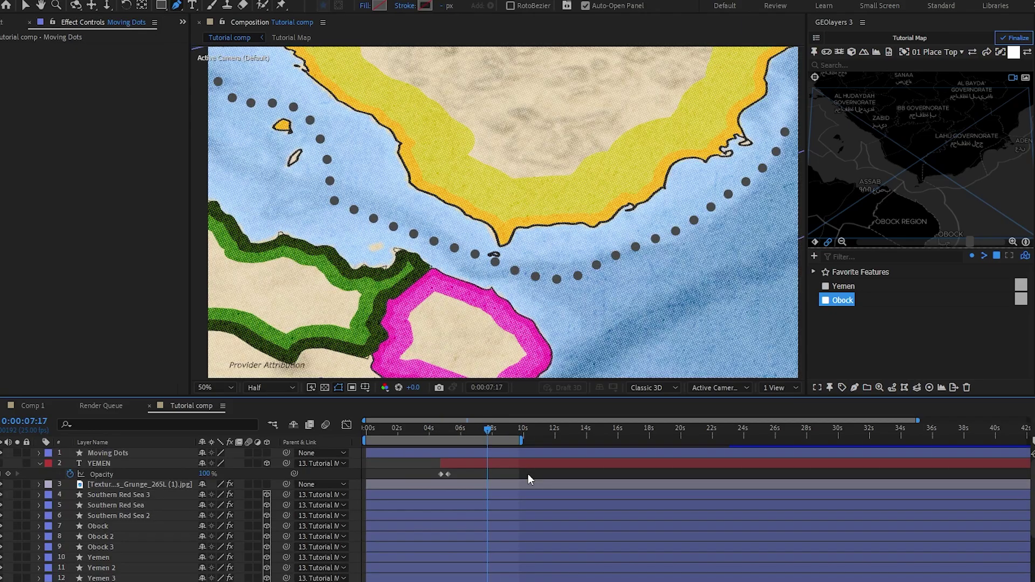
Move the Moving Dots and YEMEN layers below the grunge texture layer in the layer order.
click(444, 455)
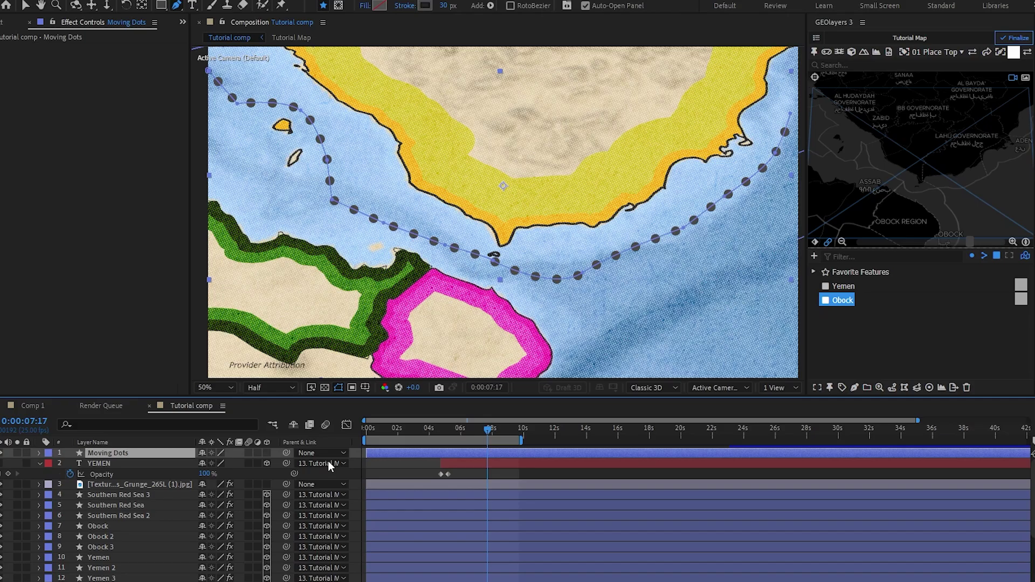
click(106, 463)
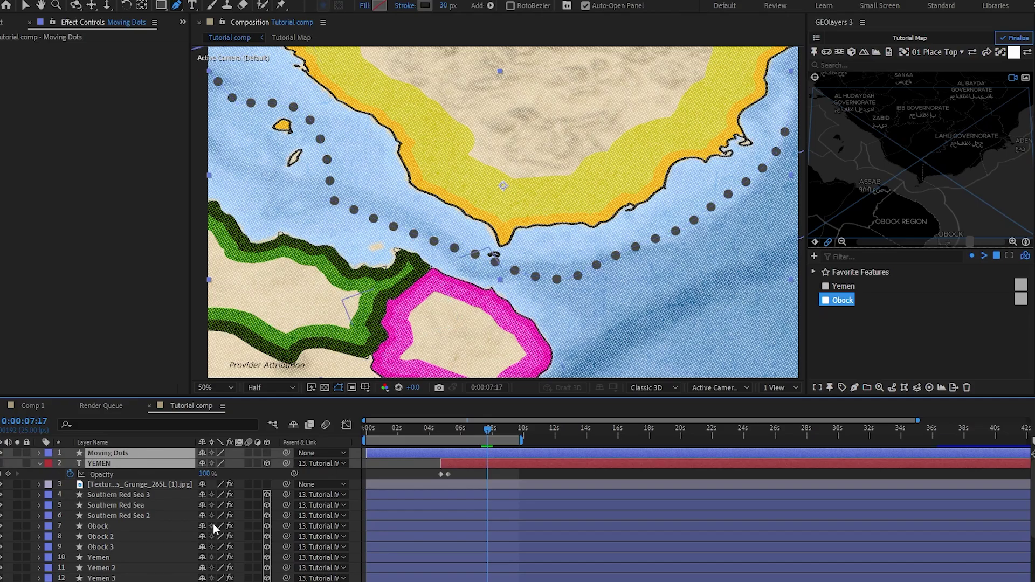
key(ctrl+[)
Enable motion blur for the Moving Dots layer and the composition, and go to 0:00:09:15.
click(108, 463)
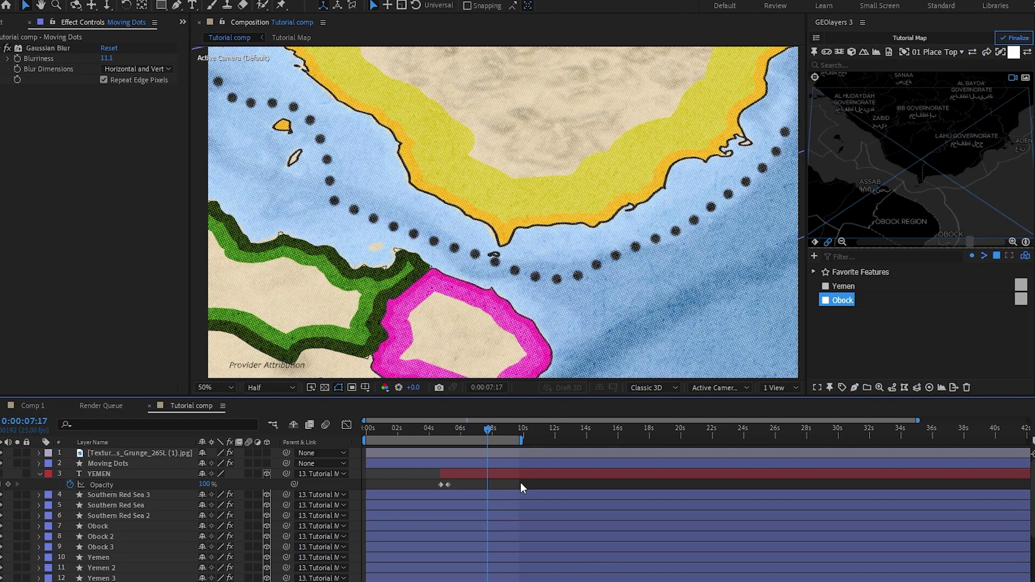
click(249, 463)
click(325, 425)
click(518, 430)
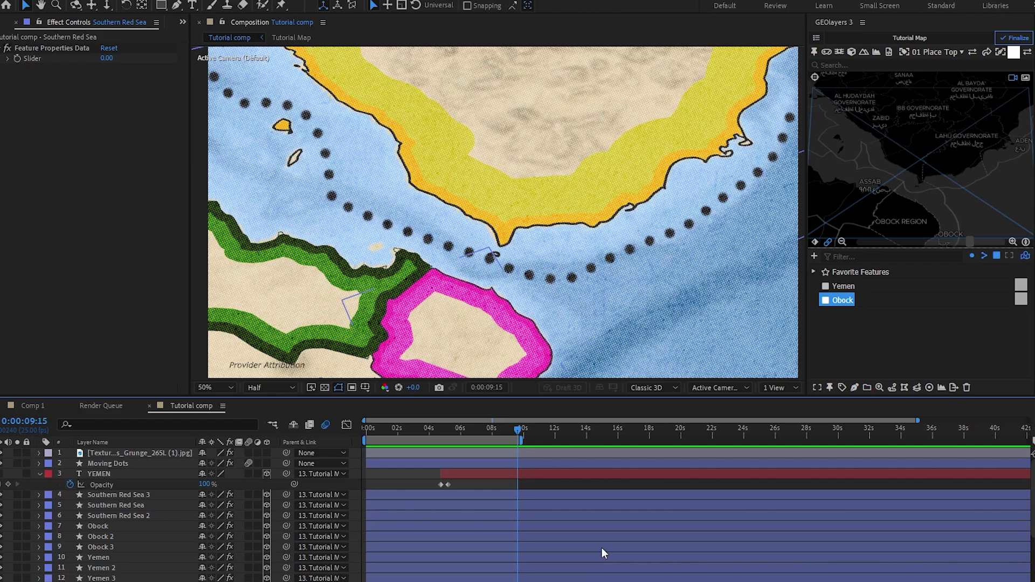
key(F2)
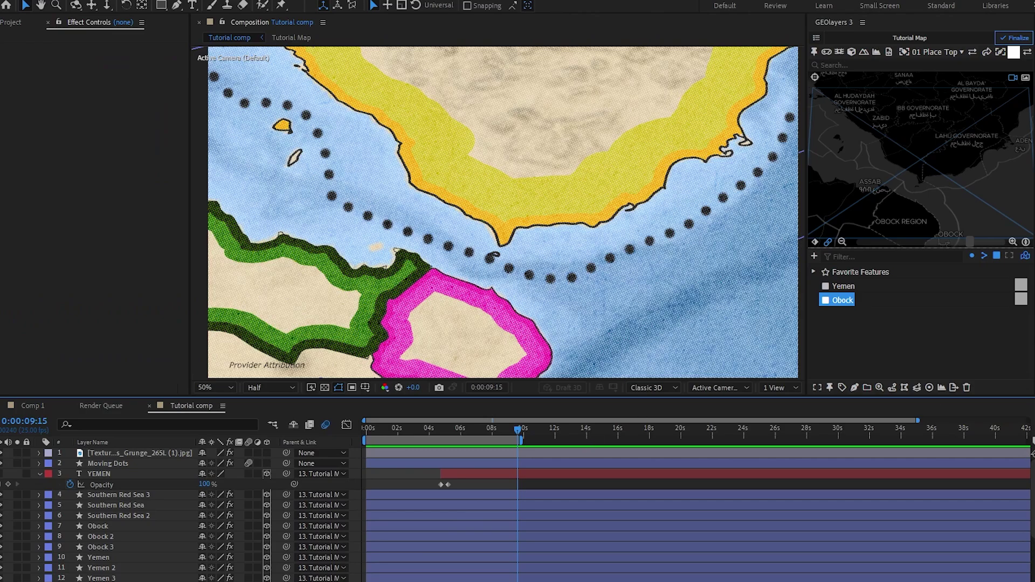
Darken the Tutorial Map layer's midtones and raise its input black slightly in the Levels (Individual Controls) histogram.
scroll(138, 513, down, 3)
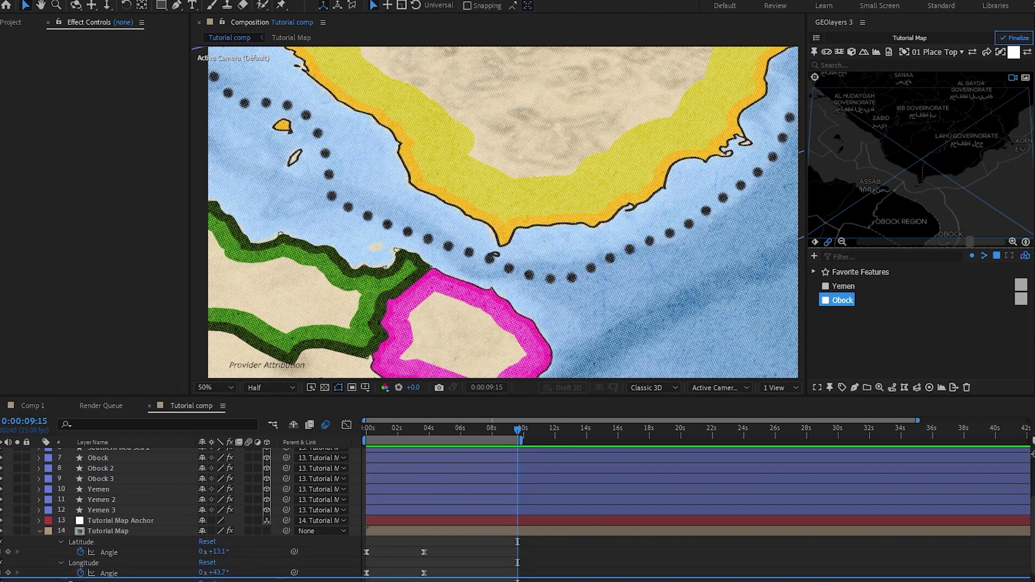
click(137, 490)
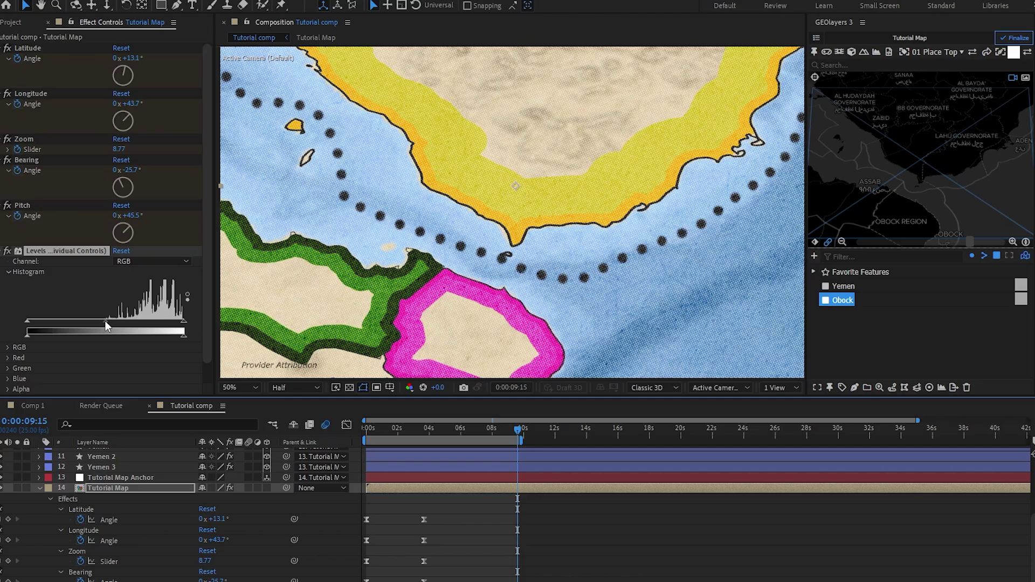
drag(105, 321, 116, 321)
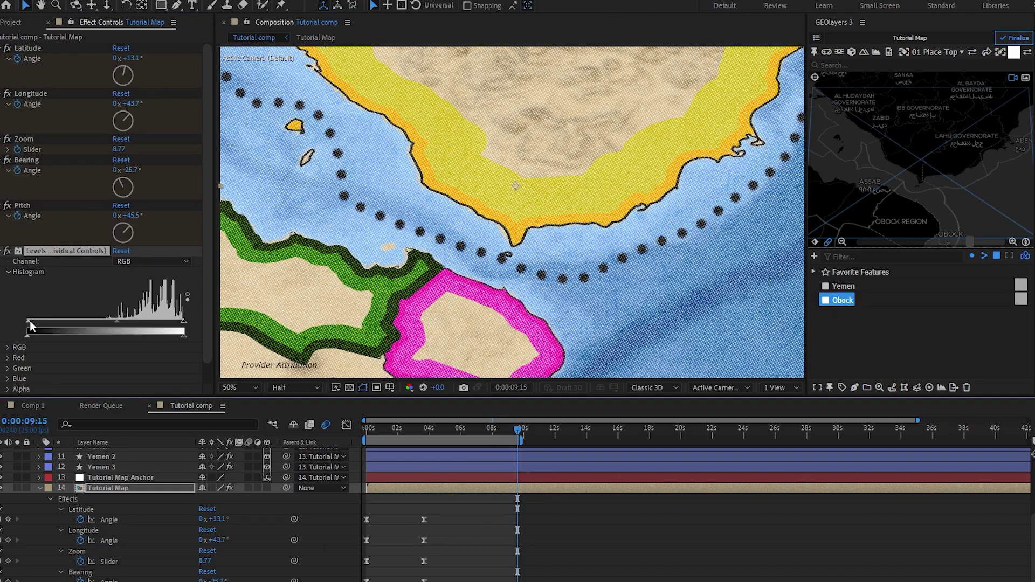
drag(30, 321, 34, 320)
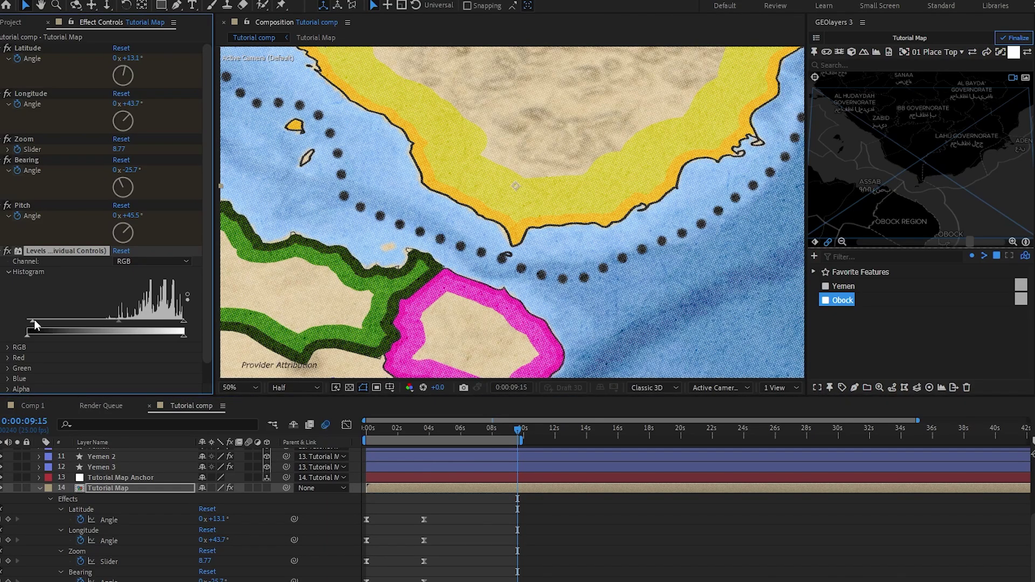
Finalize the Tutorial Map in GEOlayers 3.
click(1014, 39)
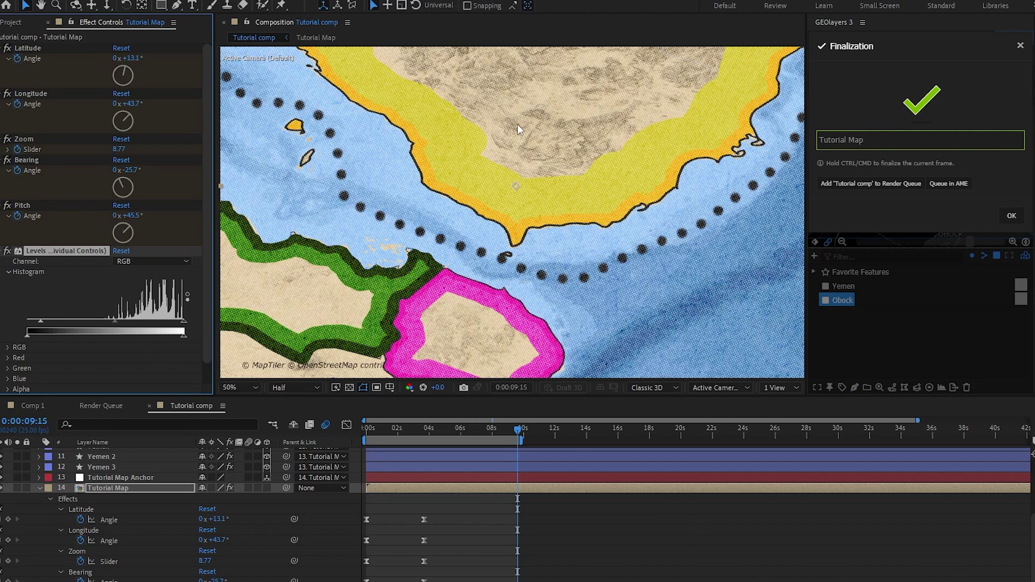
scroll(106, 562, up, 5)
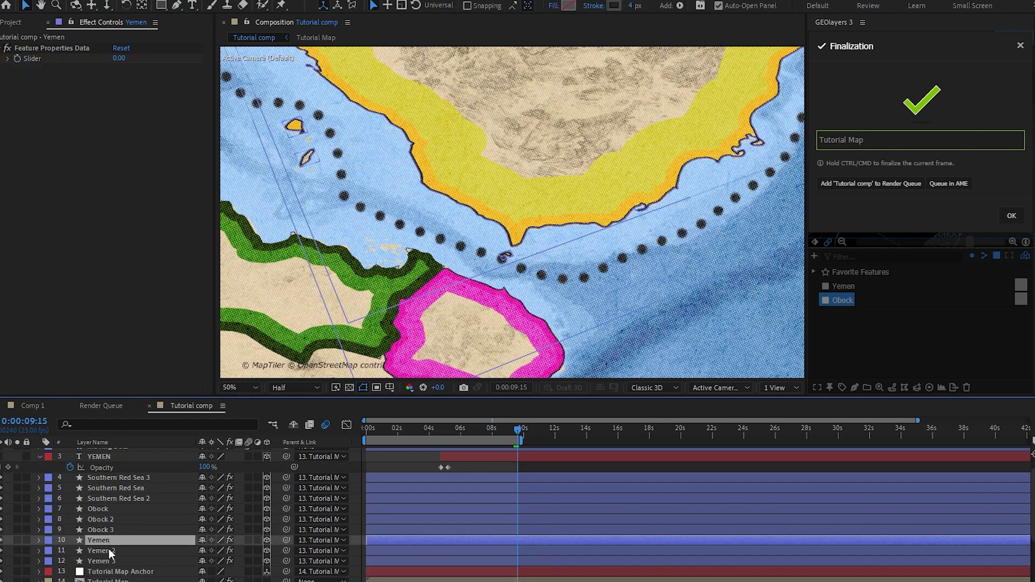
key(u)
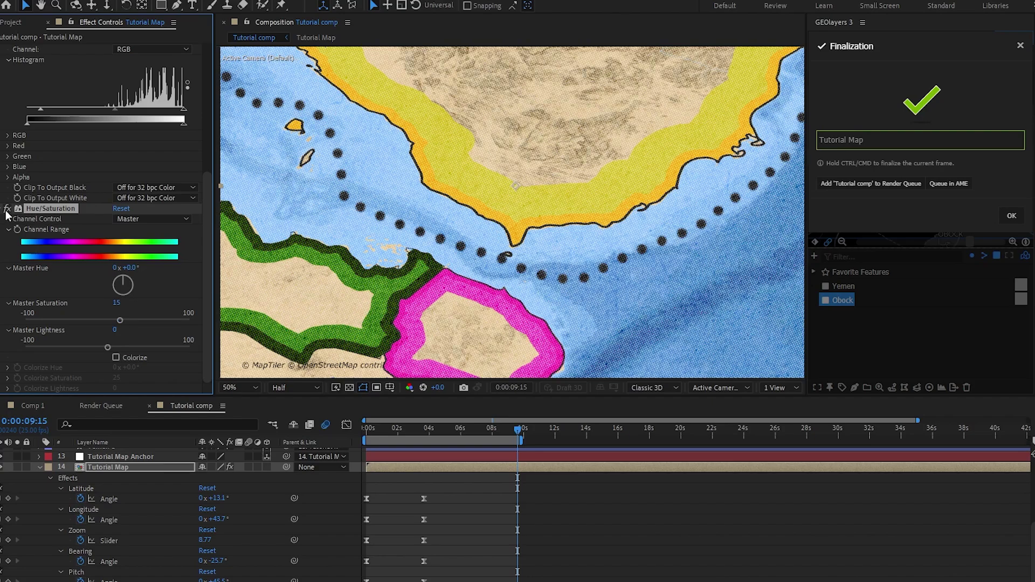
Compare the Tutorial Map with its Levels and Hue/Saturation effects switched off and on again.
scroll(6, 214, up, 2)
click(7, 95)
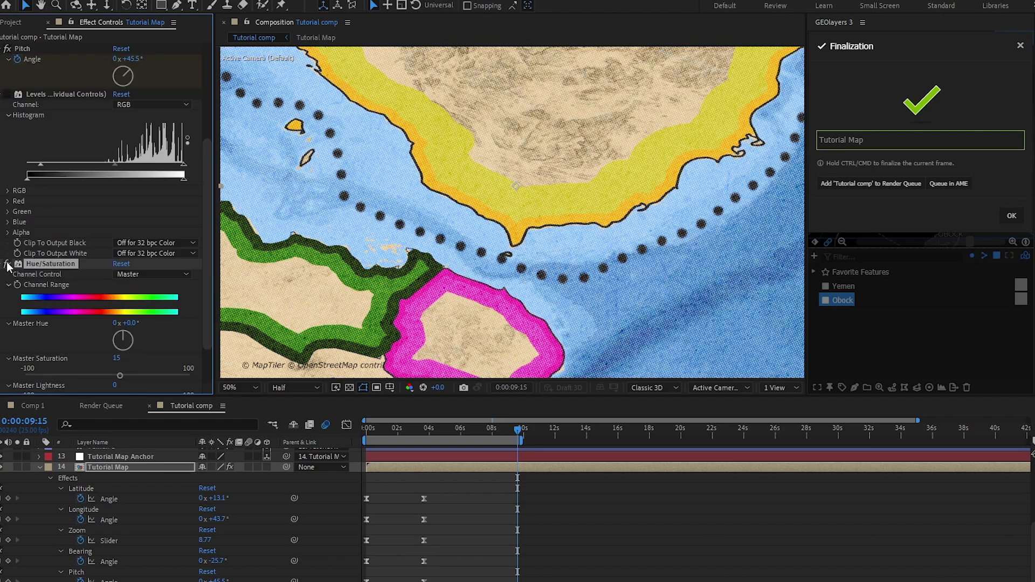
click(7, 264)
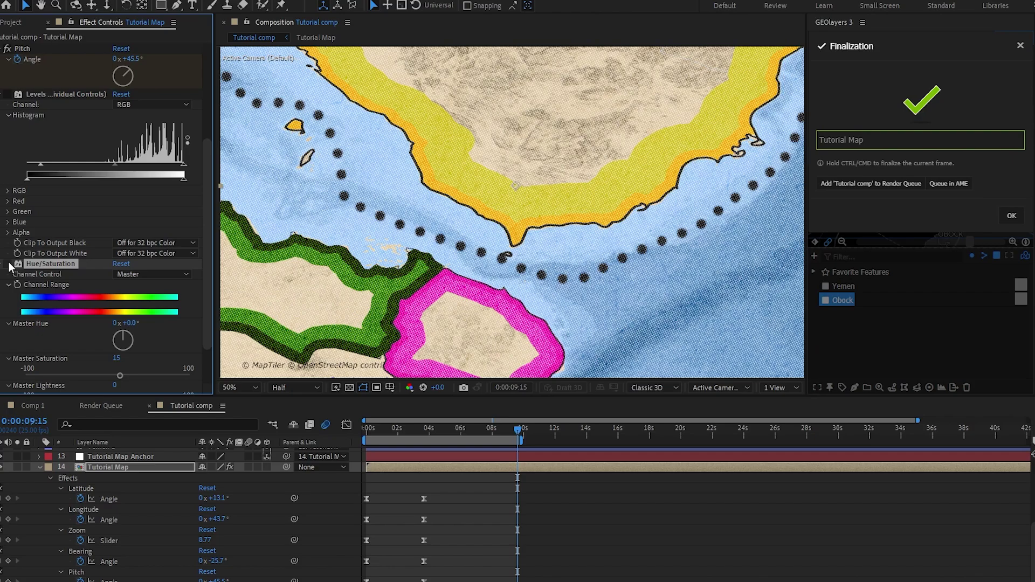
click(7, 263)
click(8, 95)
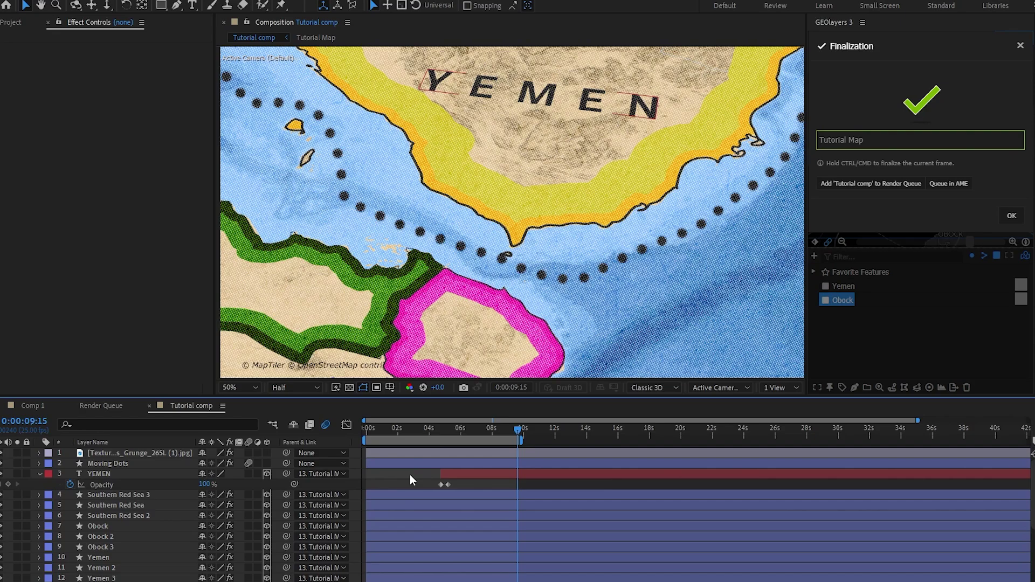
Create an adjustment layer named Grain and place it above all other layers.
right_click(410, 475)
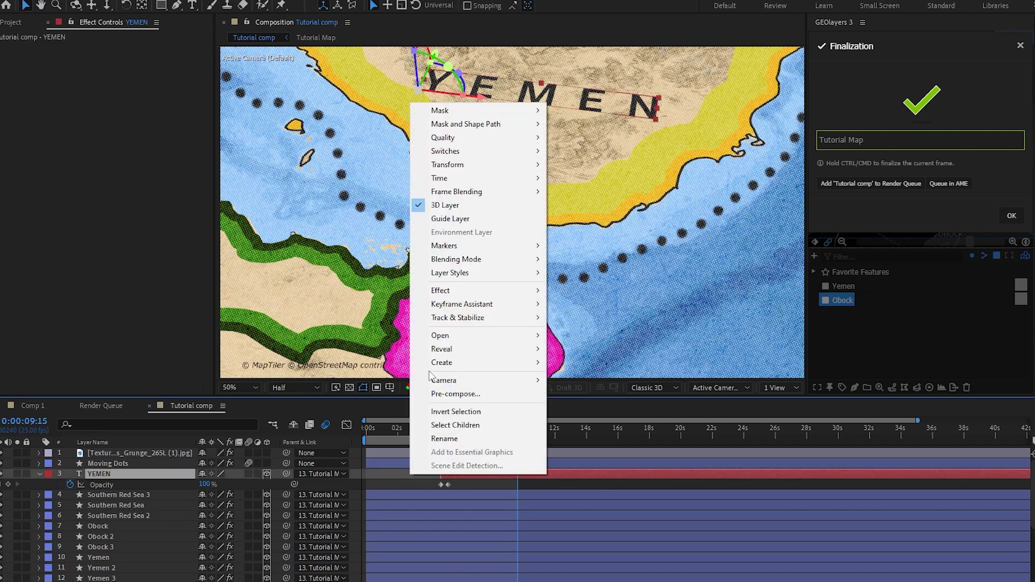
right_click(351, 483)
mouse_move(380, 336)
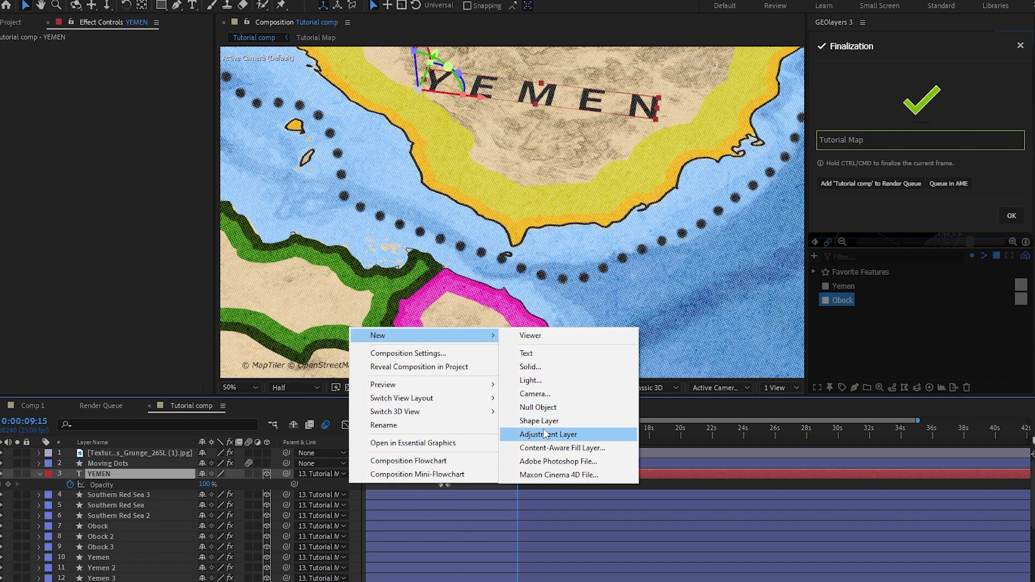
click(544, 435)
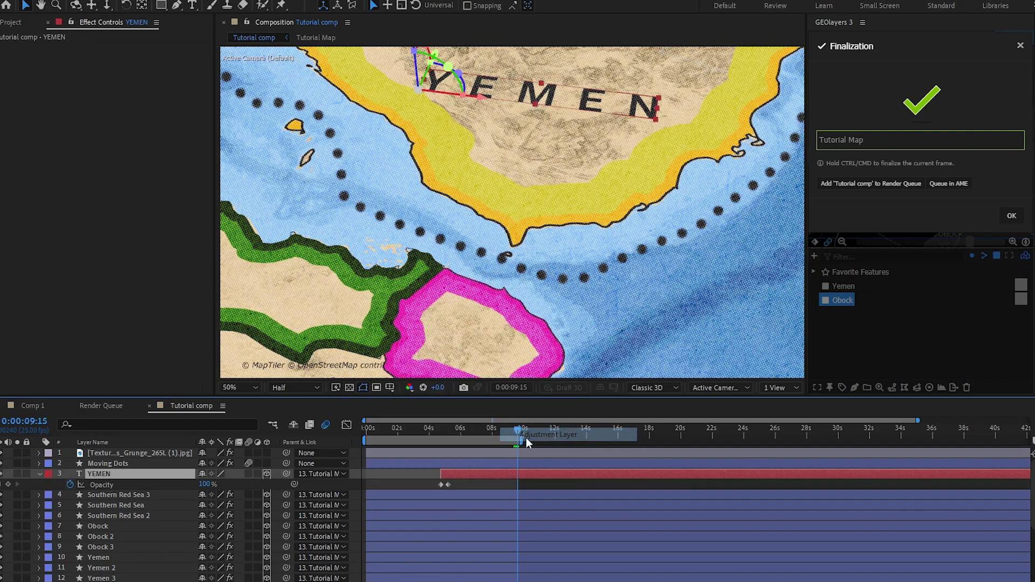
key(ctrl+alt+y)
right_click(147, 476)
click(153, 471)
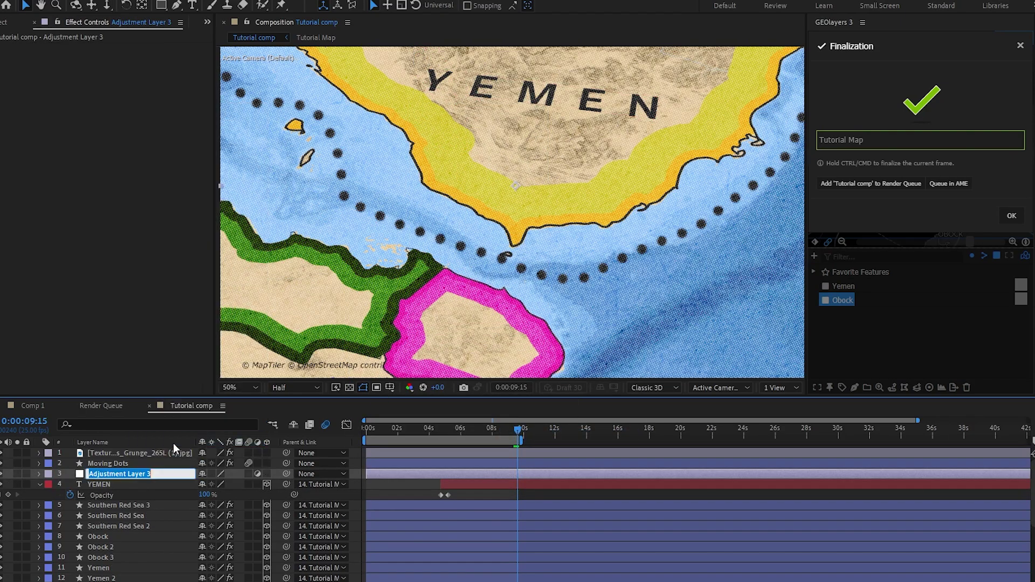
text(Grain)
key(Return)
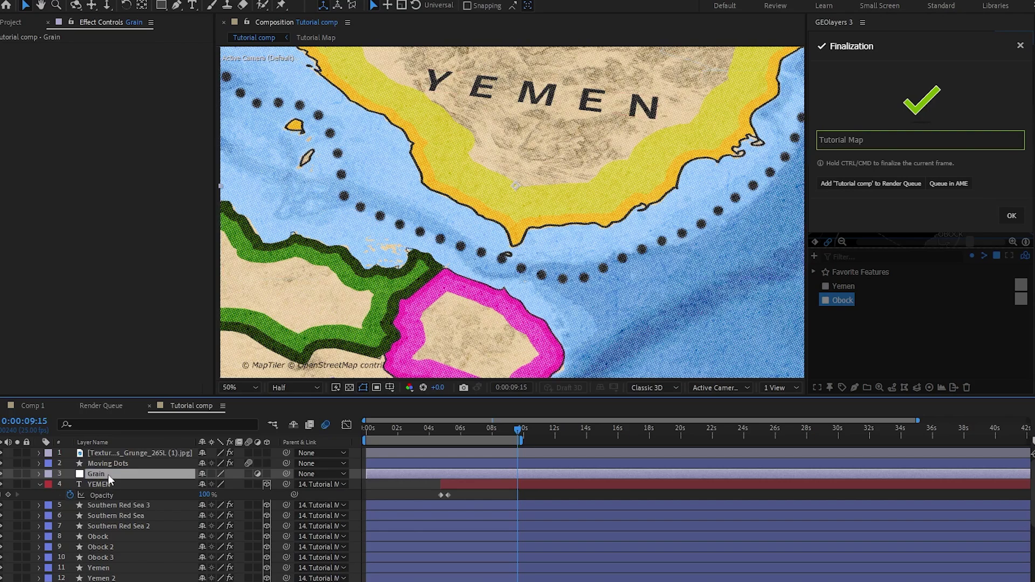
drag(108, 475, 108, 449)
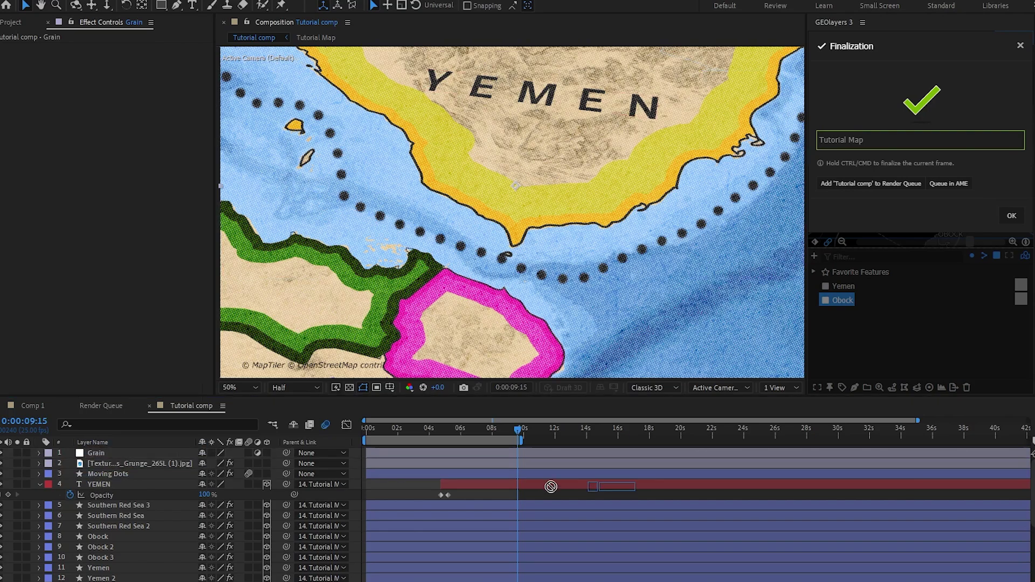
Apply Add Grain to the Grain layer with the Kodak Vision 320T (5277) preset and Final Output viewing mode.
drag(550, 487, 406, 454)
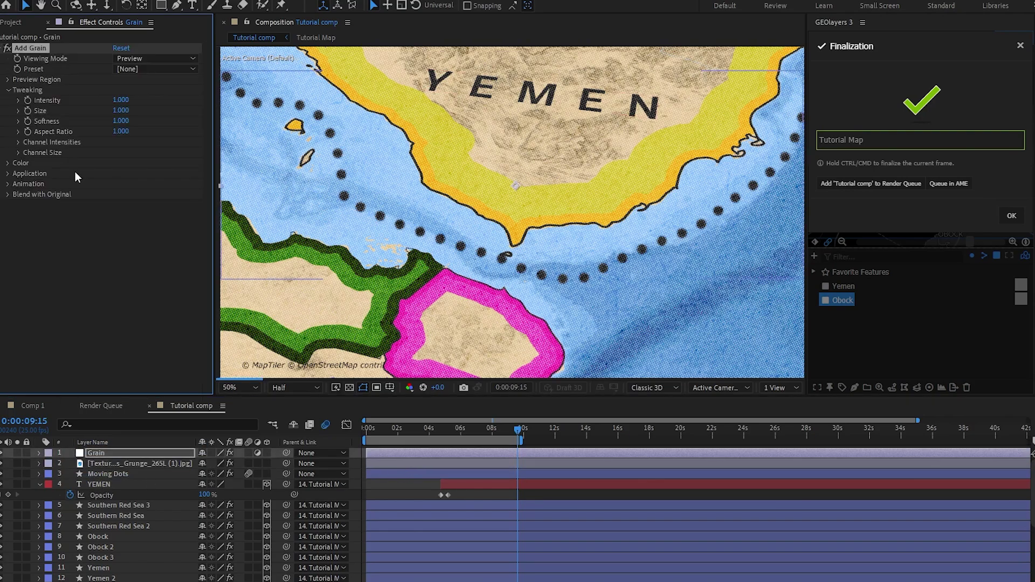
click(134, 70)
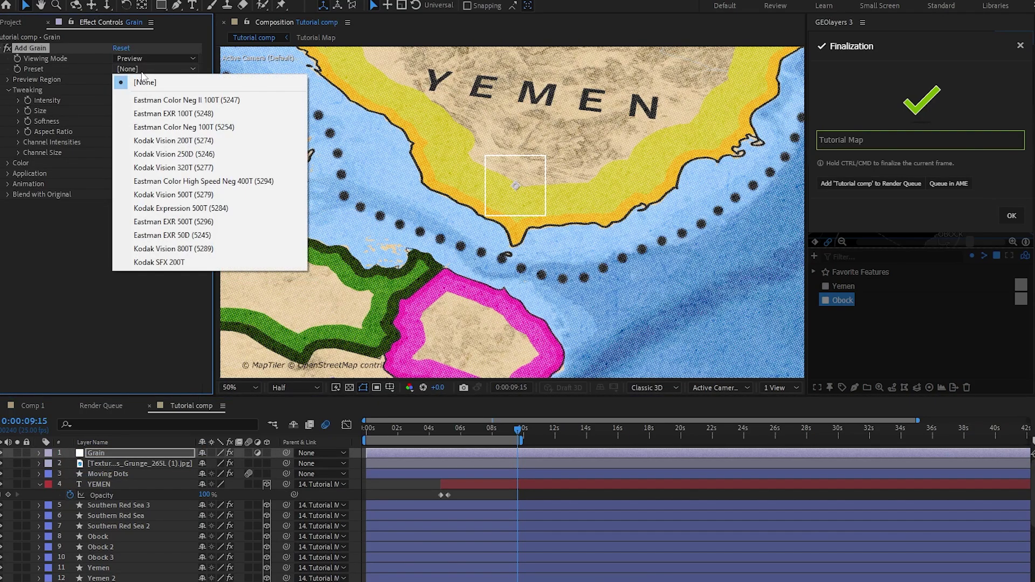
click(173, 167)
click(137, 59)
click(154, 99)
click(7, 163)
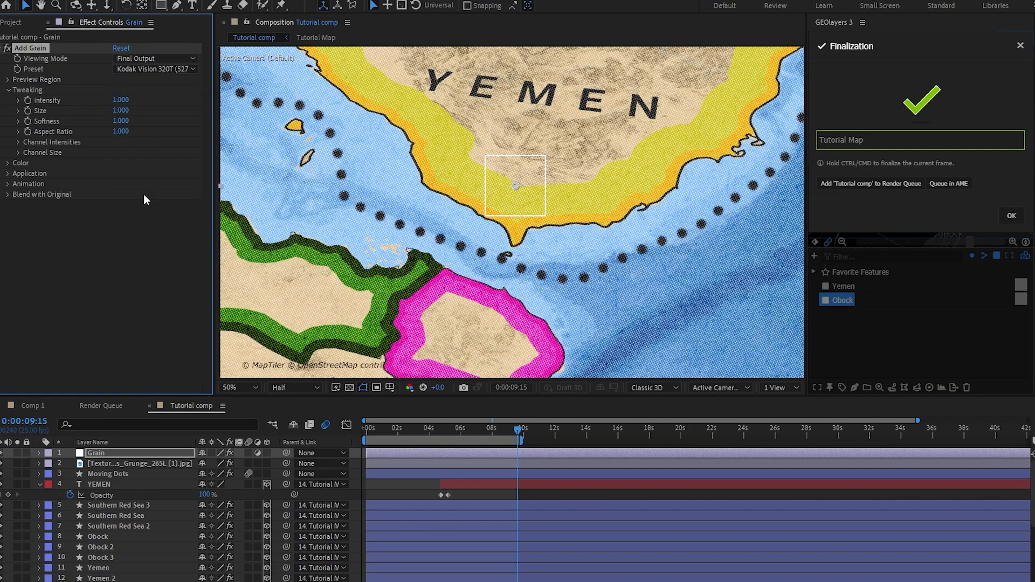
scroll(536, 213, up, 2)
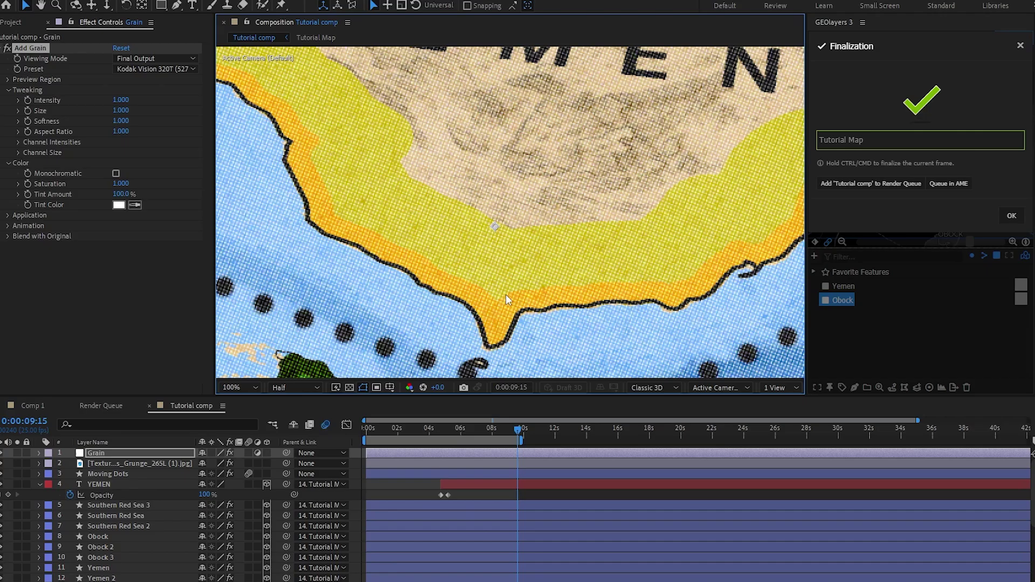
scroll(567, 136, down, 2)
Create another adjustment layer named BLur directly below the Grain layer.
right_click(386, 484)
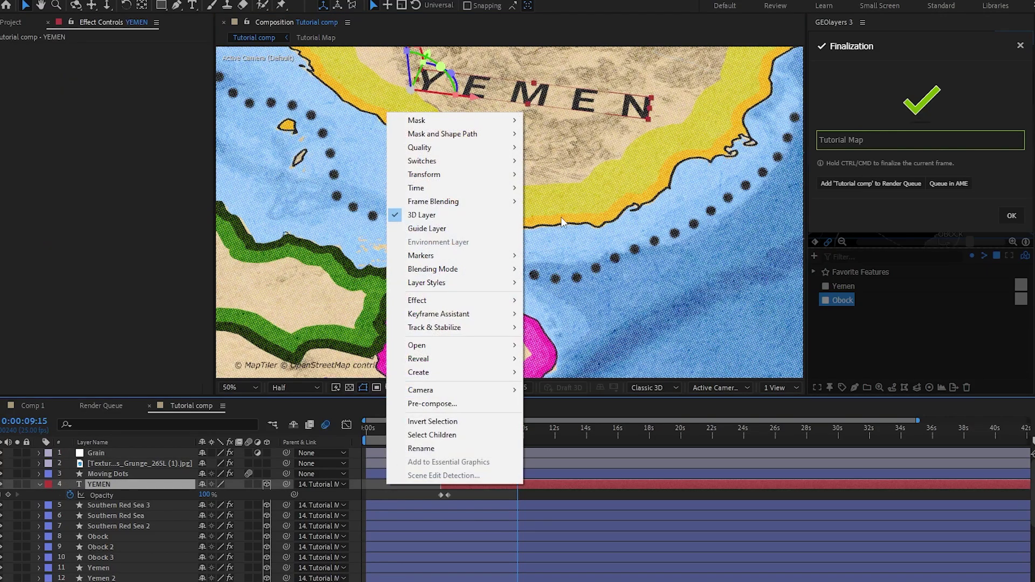
click(373, 492)
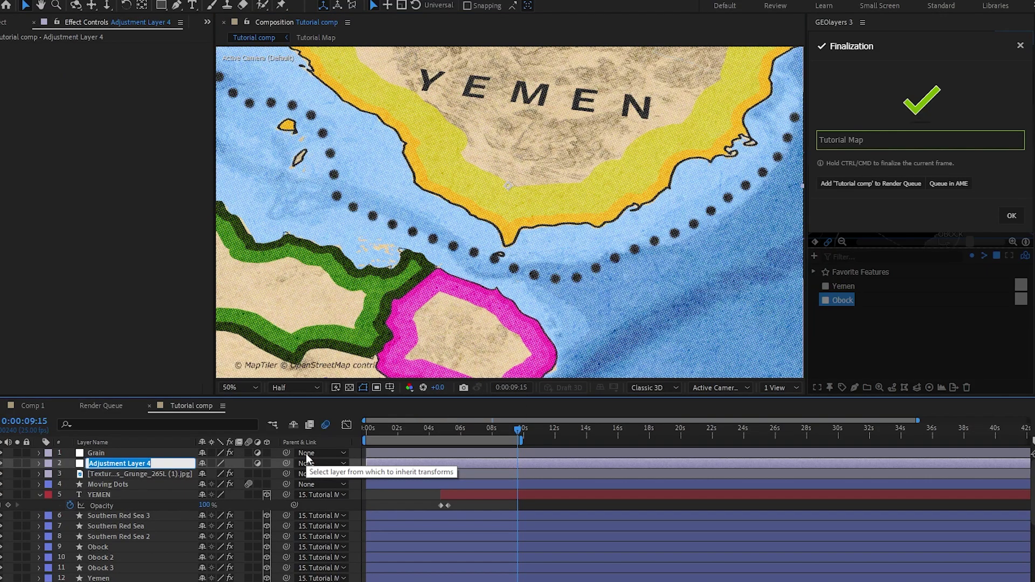
text(BLur)
key(Return)
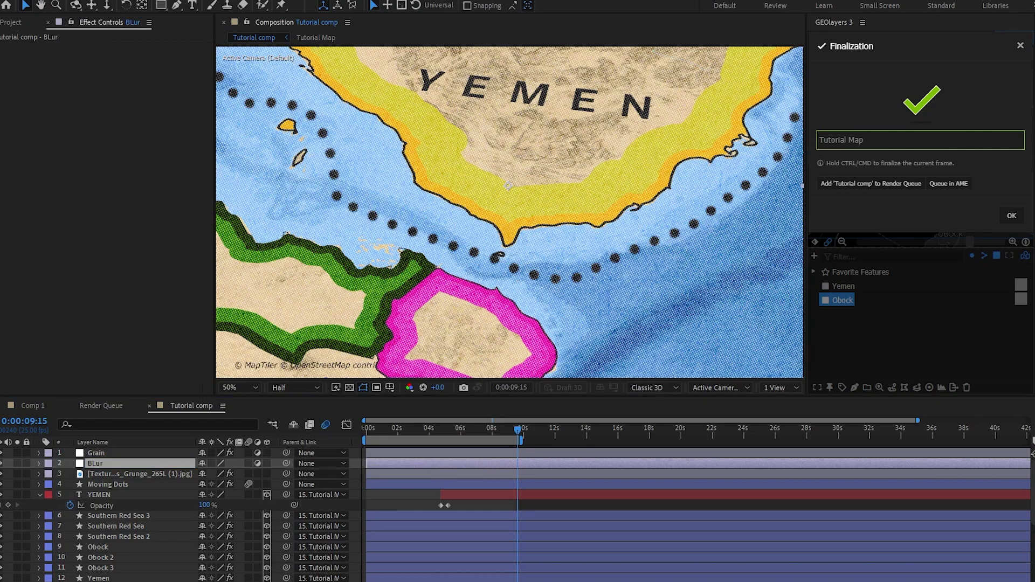
Apply Camera Lens Blur to the BLur adjustment layer and set its blur radius to 8.
drag(1033, 479, 140, 462)
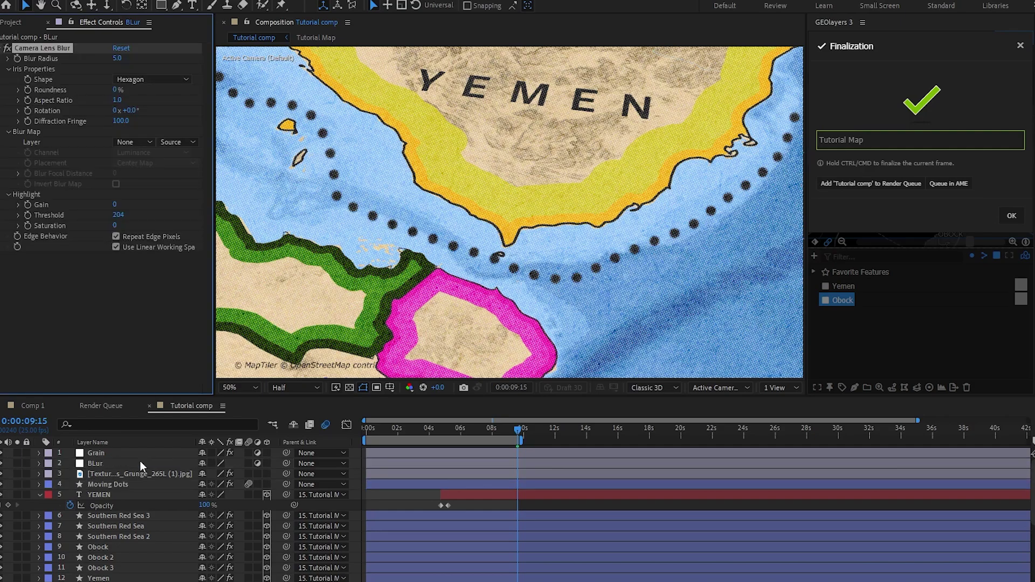
click(119, 59)
text(8)
key(Return)
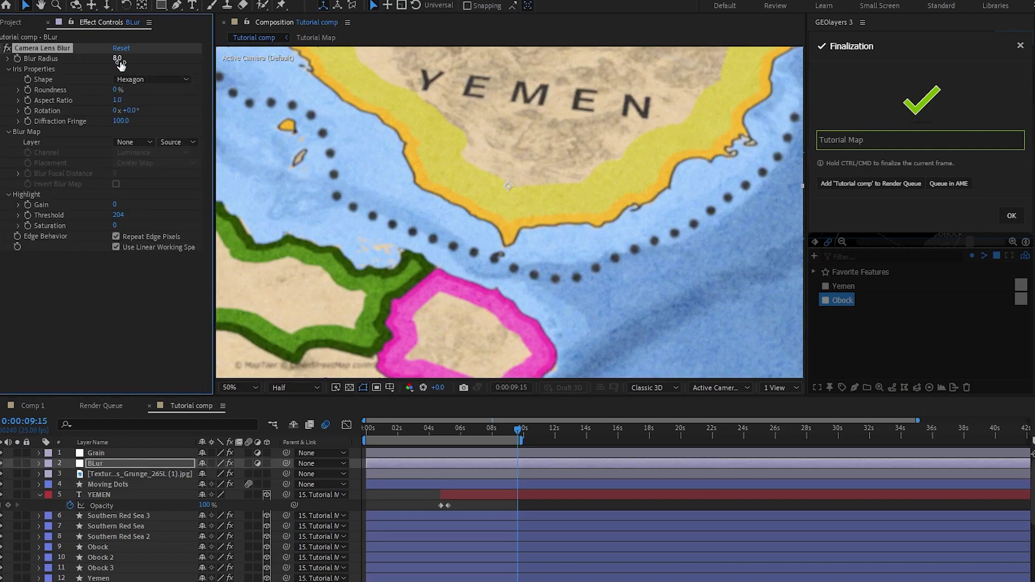
scroll(515, 236, down, 2)
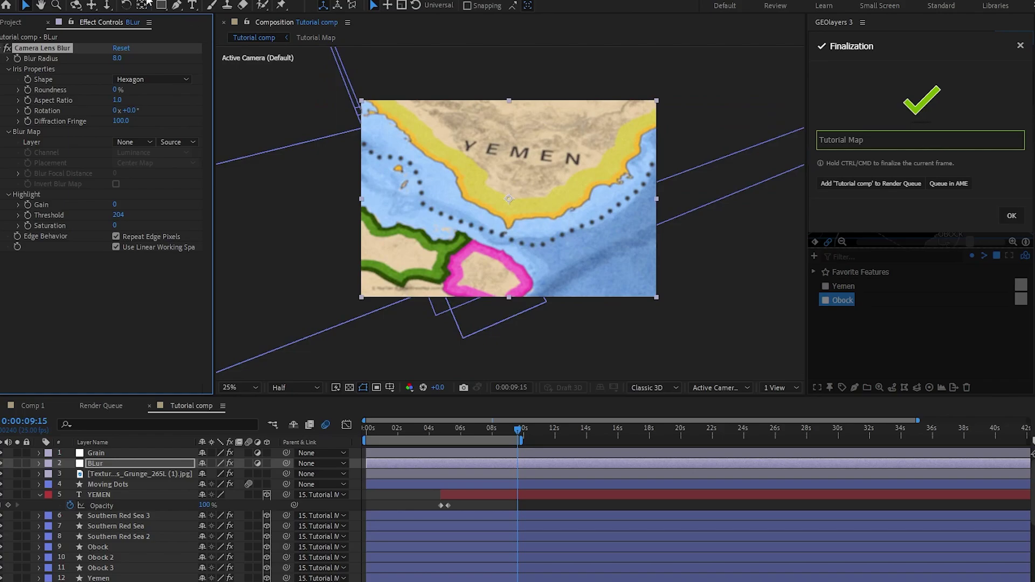
Draw a wide rectangular mask across the middle of the map on the BLur layer and set its mode to Subtract.
key(q)
mouse_move(323, 136)
mouse_down()
mouse_move(364, 224)
mouse_move(721, 231)
mouse_move(729, 260)
mouse_up()
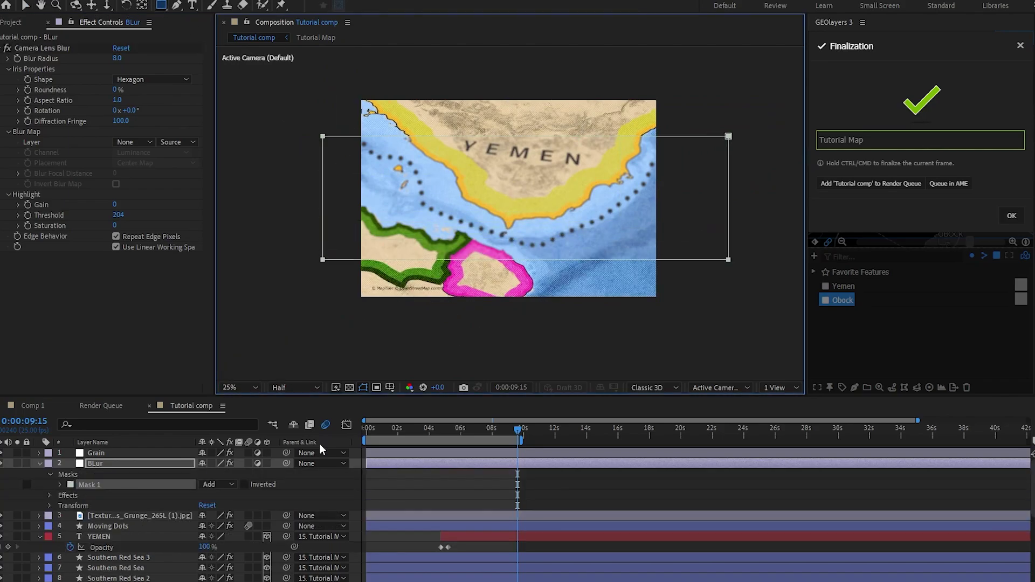
click(217, 484)
click(225, 526)
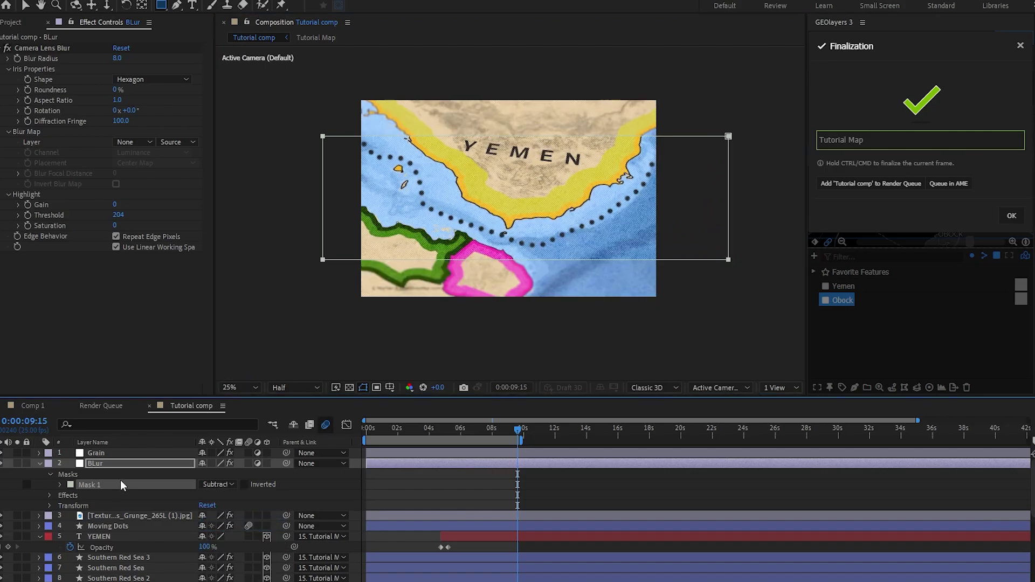
Feather the blur layer's mask by 105 pixels and deselect the layer.
key(f)
drag(226, 485, 283, 485)
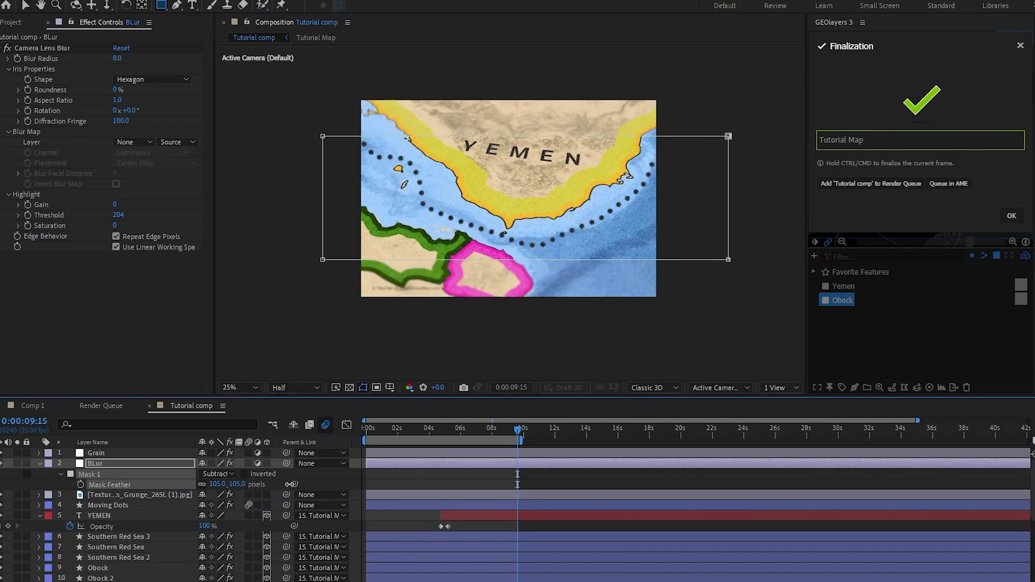
key(v)
click(585, 335)
scroll(606, 206, up, 2)
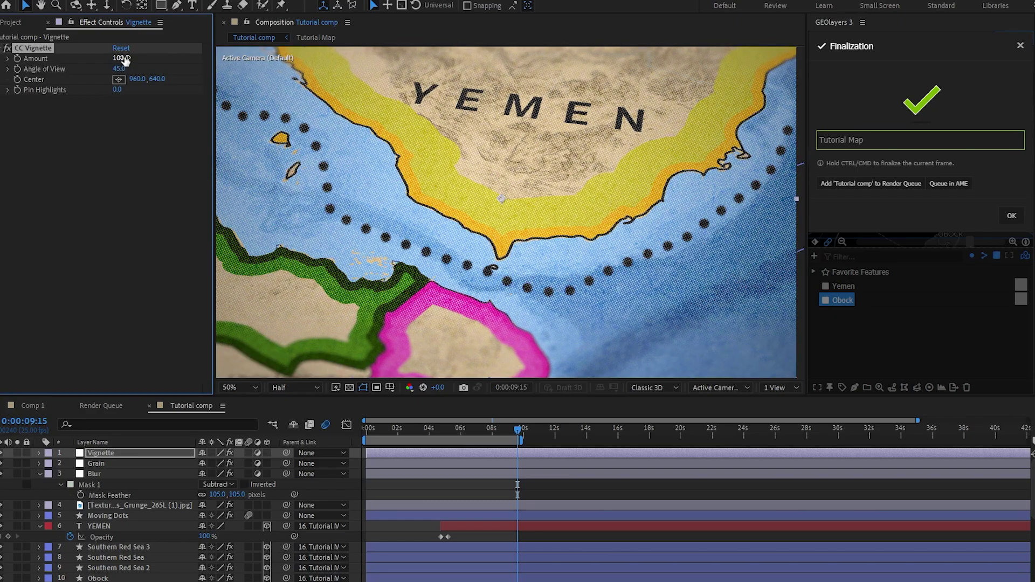
On the Vignette layer, set the CC Vignette amount to 67 and the Quick Chromatic Aberration 3 scale to 100.5%.
drag(126, 59, 123, 61)
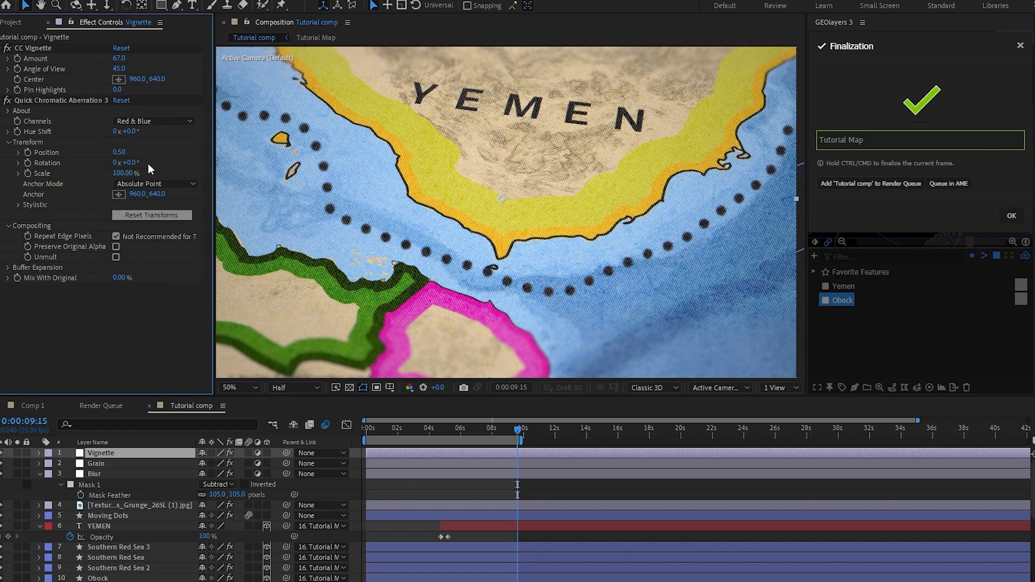
click(123, 173)
text(100.5)
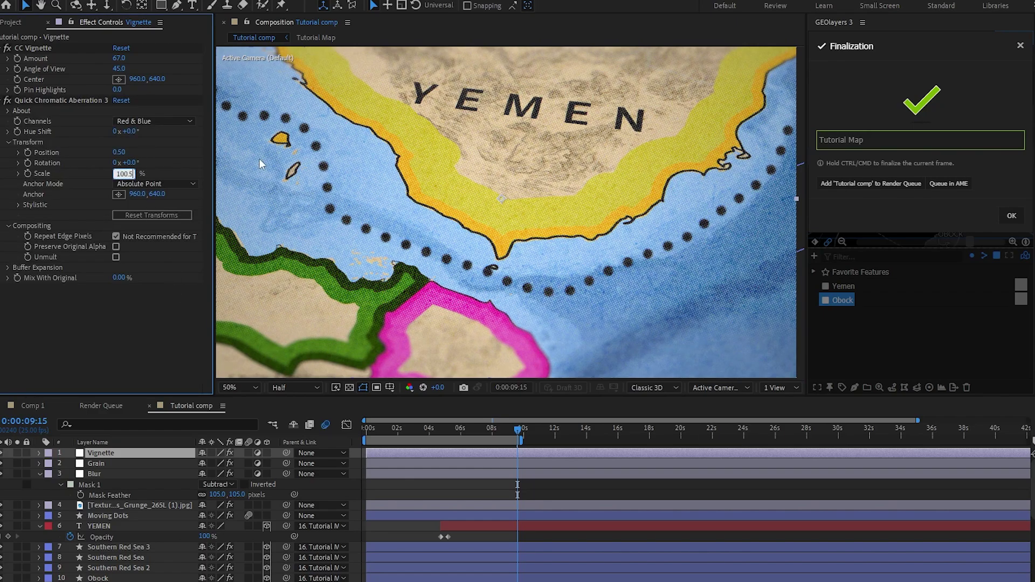
key(Return)
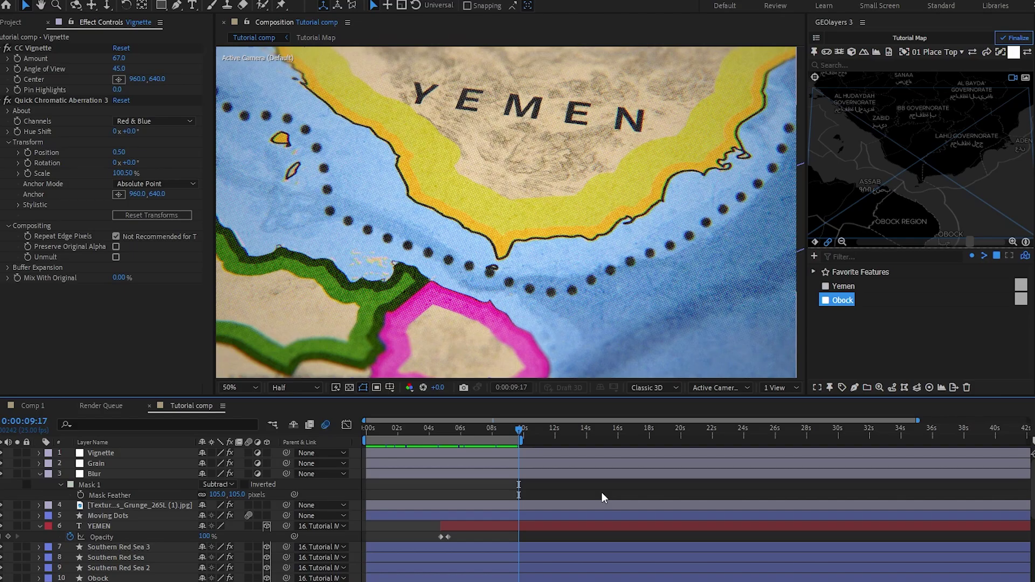
Preview the animation, return to its first frame and finalize the Tutorial Map again.
click(395, 439)
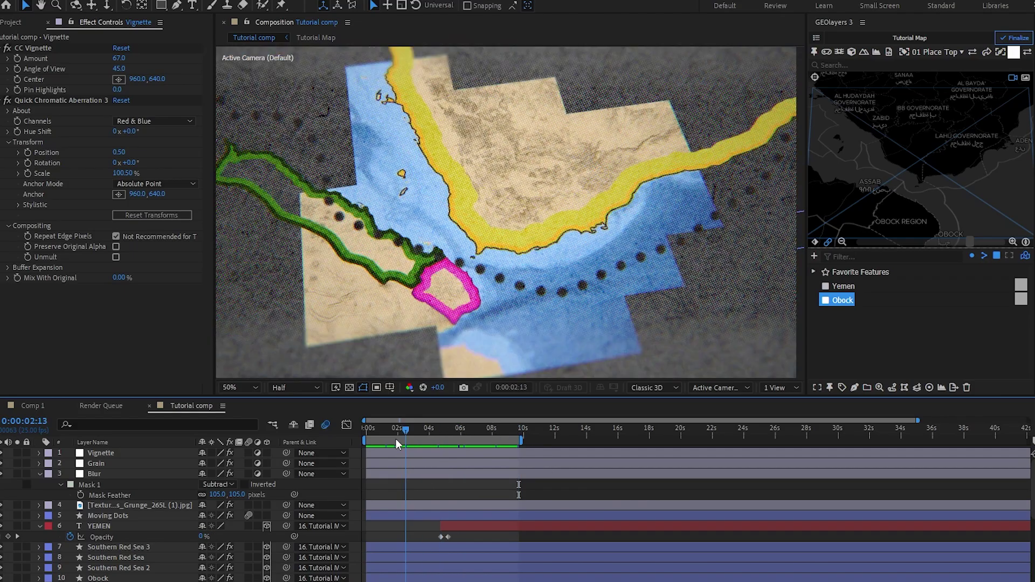
key(space)
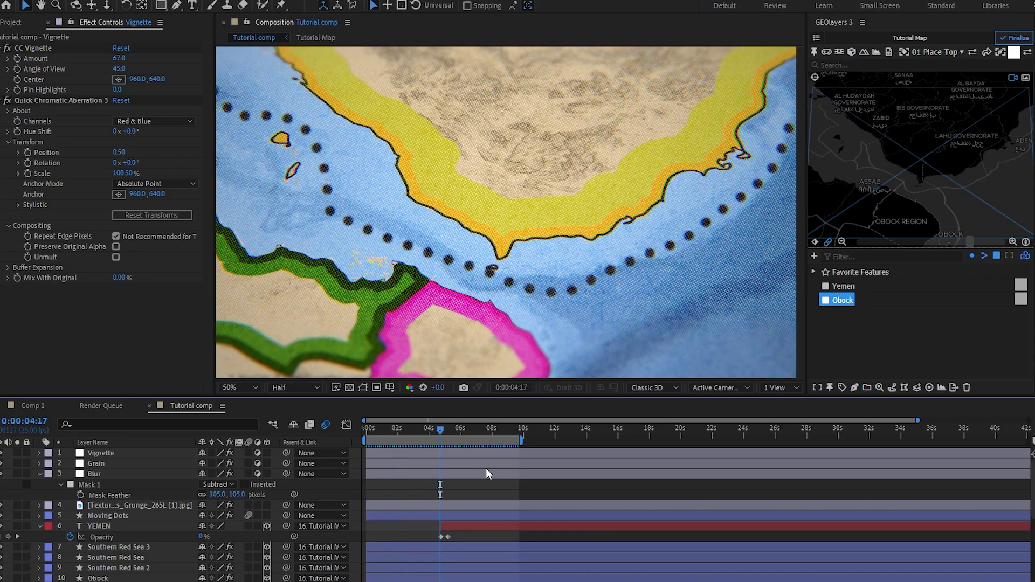
click(430, 432)
drag(406, 440, 384, 438)
click(368, 442)
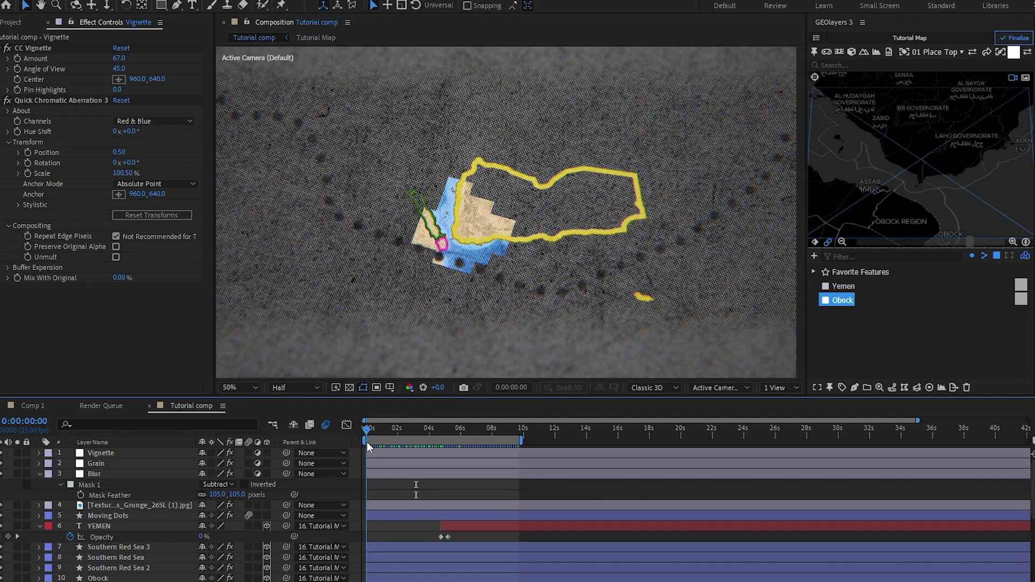
click(1018, 38)
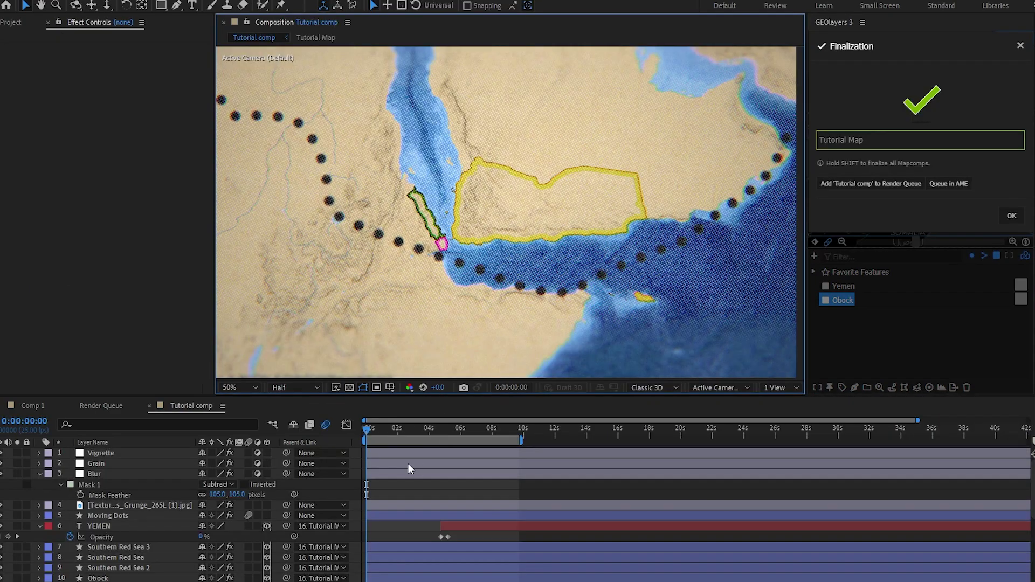
At 0:00:05:05, parent the grunge texture layer to the Tutorial Map layer and check its coverage near the start.
drag(370, 436, 448, 432)
click(127, 507)
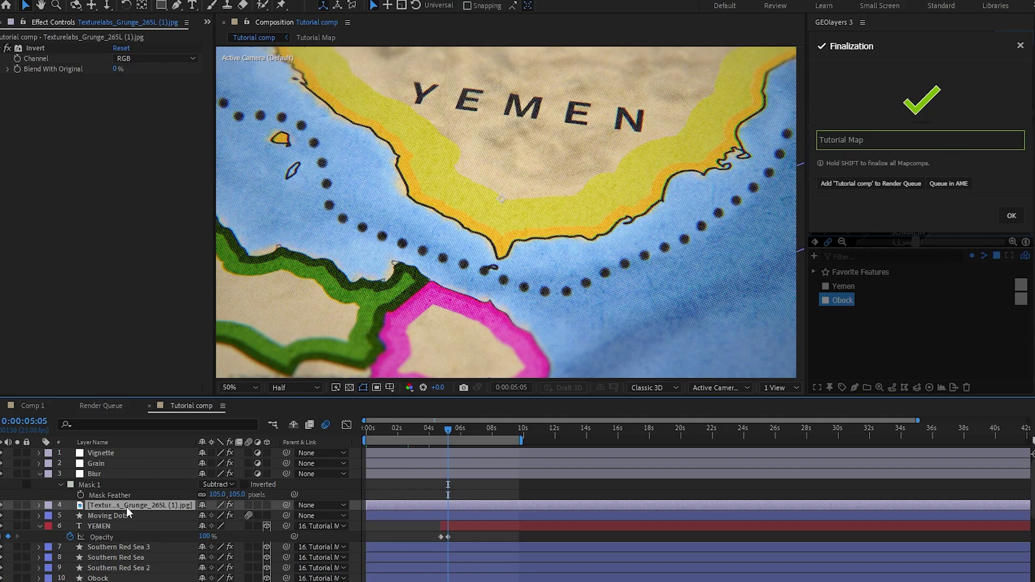
drag(286, 506, 126, 581)
drag(448, 431, 372, 446)
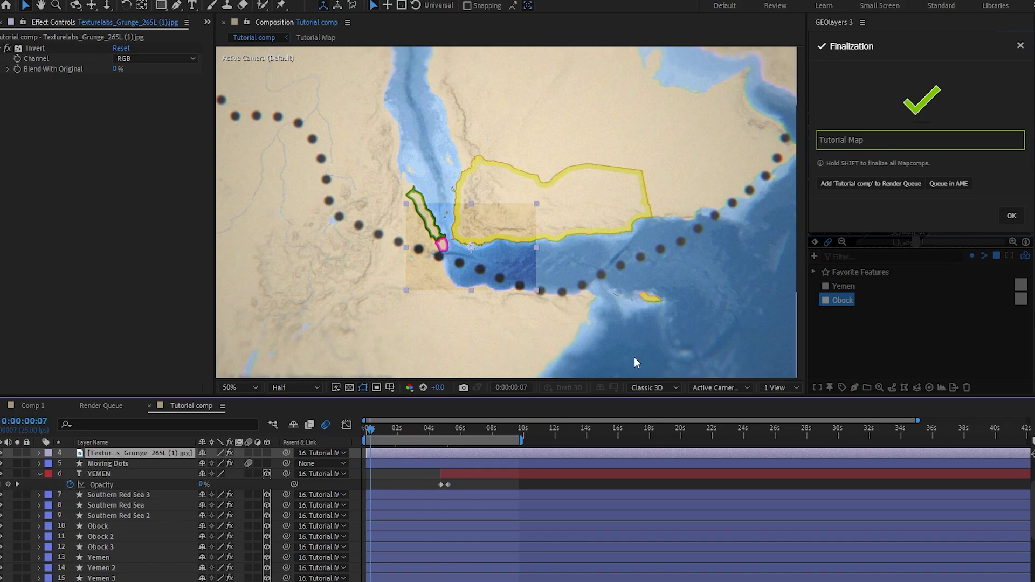
click(475, 366)
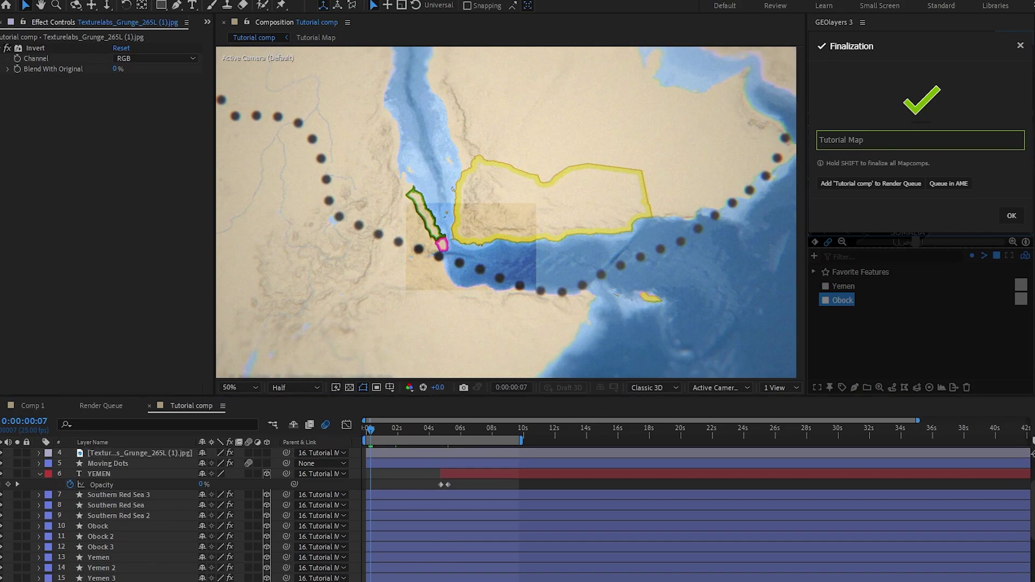
Apply CC RepeTile to the grunge texture layer and lower the composition's preview resolution to Quarter.
drag(1034, 489, 406, 507)
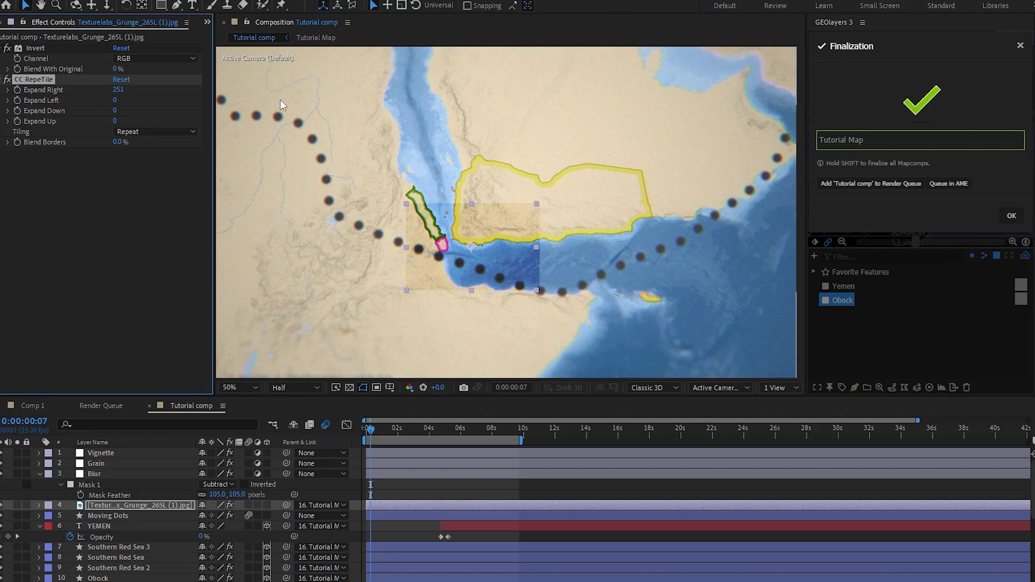
click(295, 388)
click(293, 459)
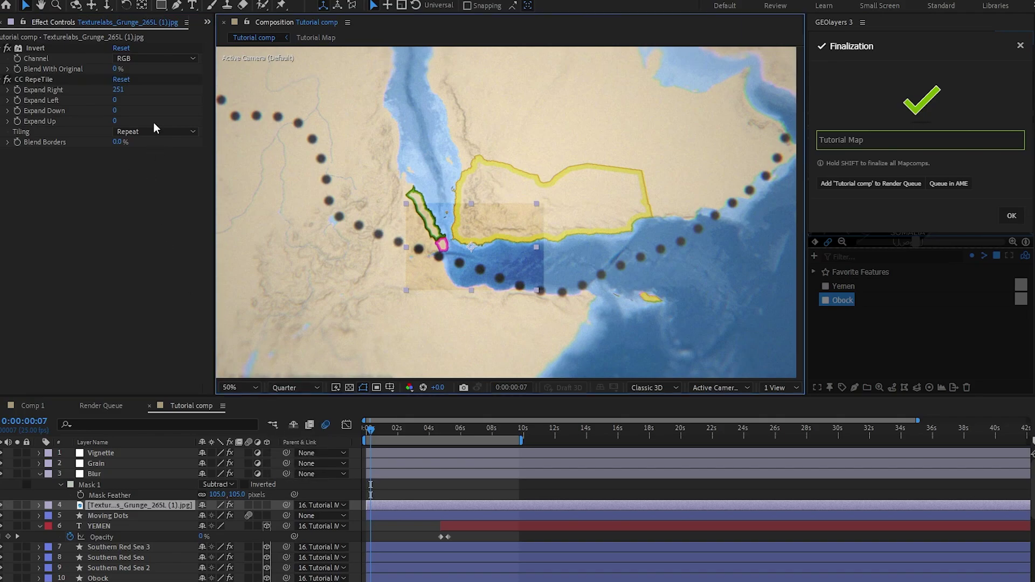
Set CC RepeTile's right, left, down and up expansion to 10000 each and Blend Borders to 16%.
drag(117, 90, 245, 92)
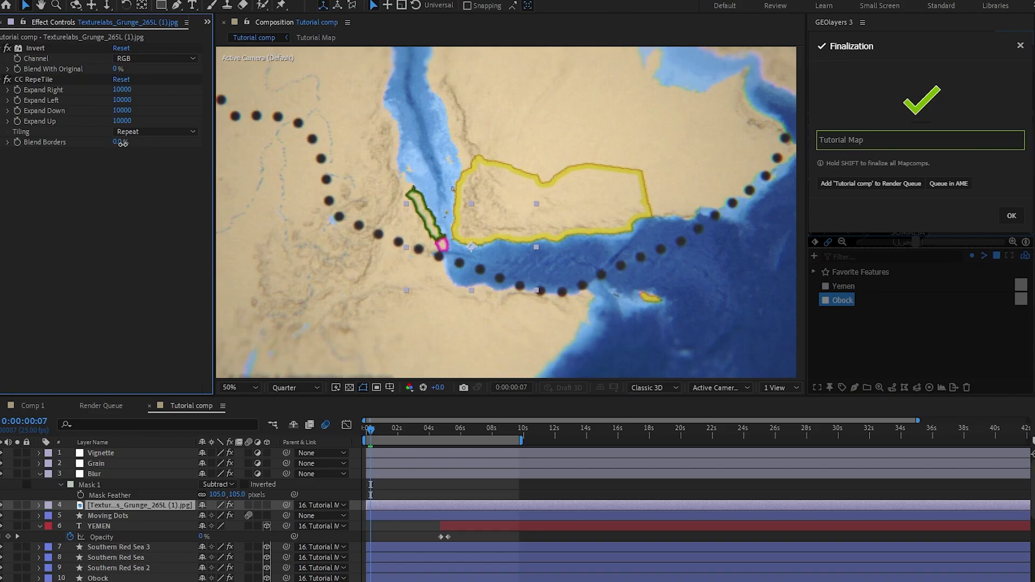
drag(123, 144, 133, 148)
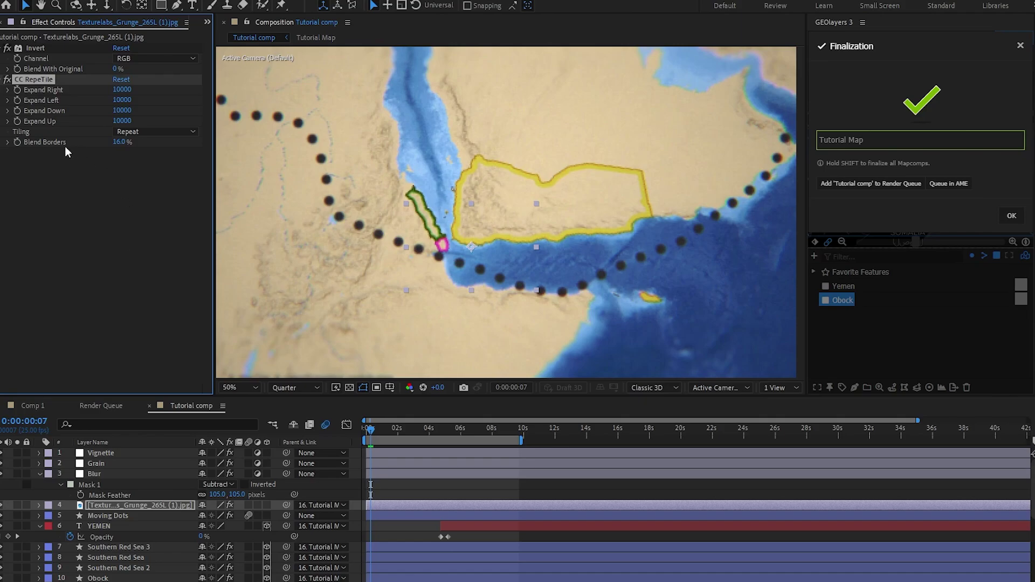
click(123, 256)
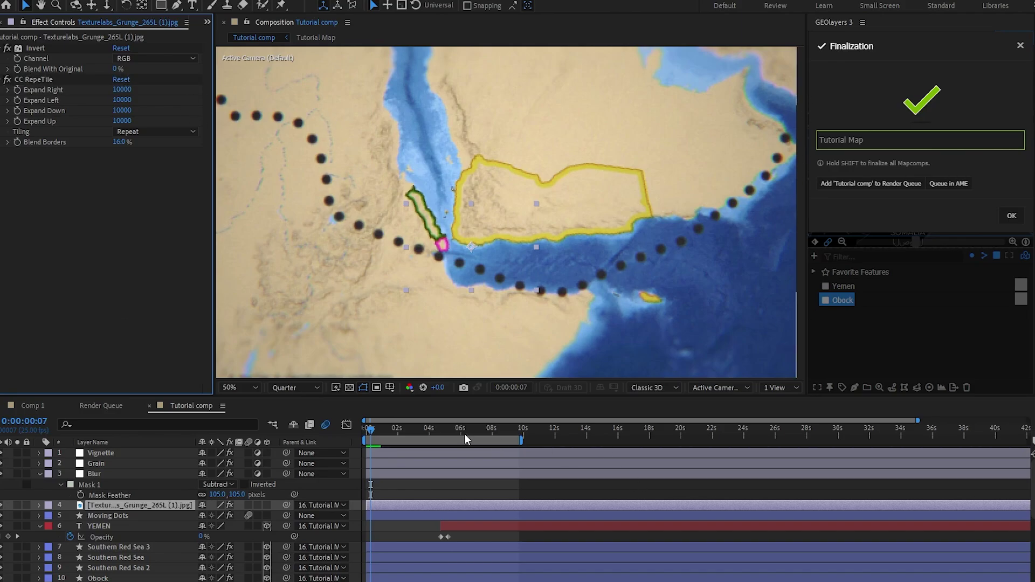
At 0:00:05:05, parent the Moving Dots layer to the Tutorial Map layer and scrub back to check its movement.
click(451, 432)
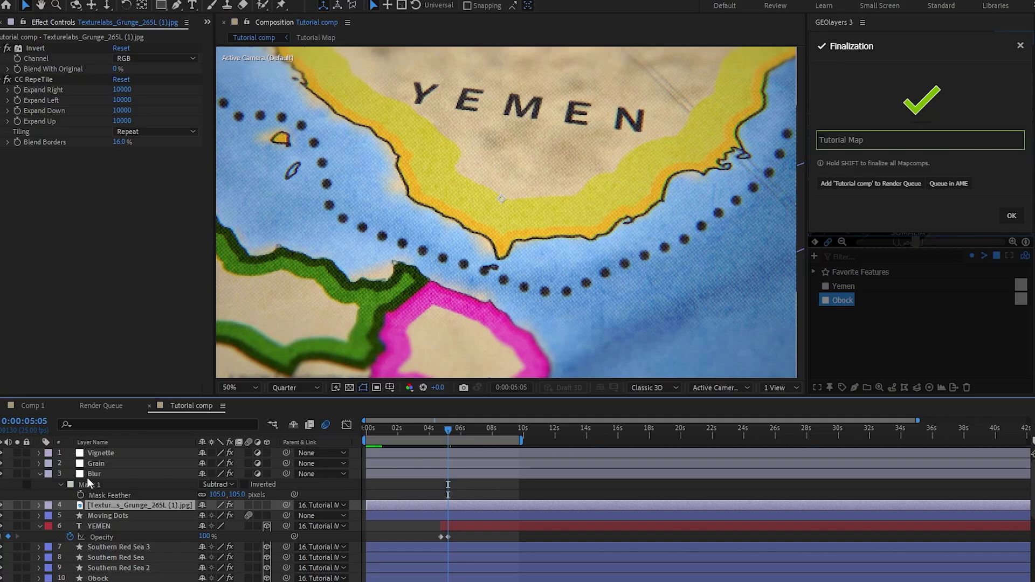
click(313, 517)
click(312, 516)
click(384, 513)
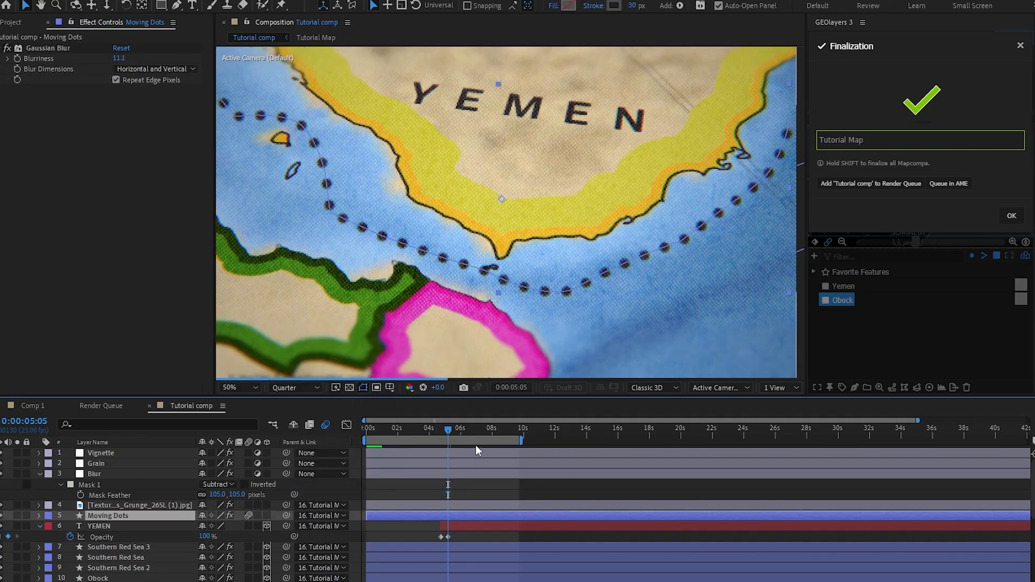
click(404, 429)
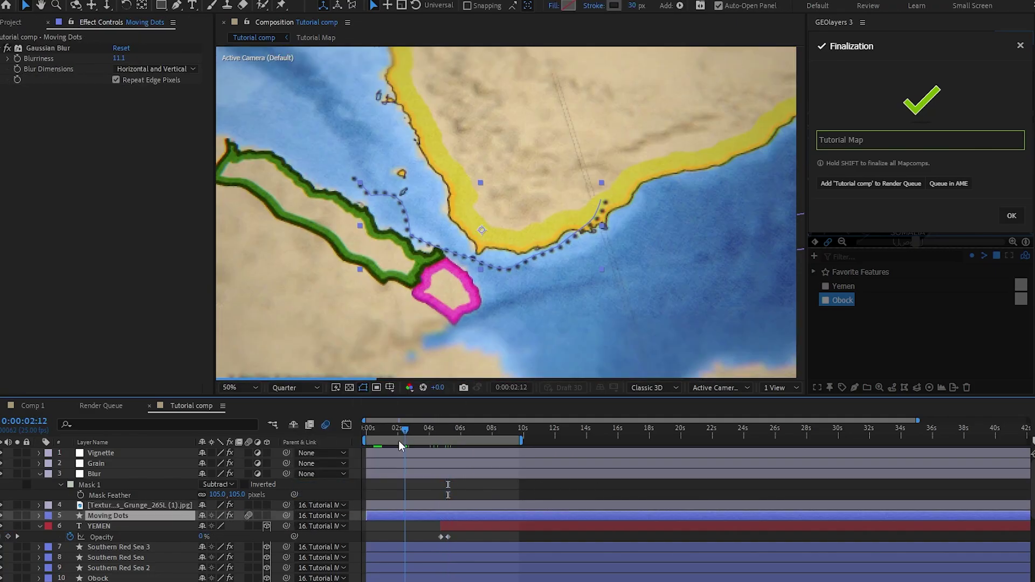
drag(394, 441, 385, 441)
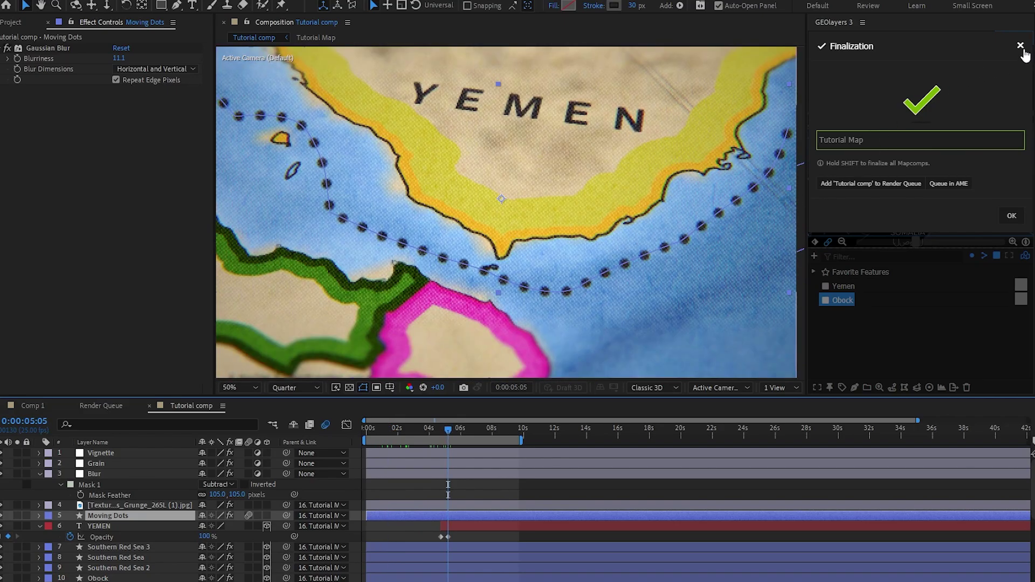
Enable Imagery Motion Blur in the Tutorial Map mapcomp settings and apply the change.
click(1020, 45)
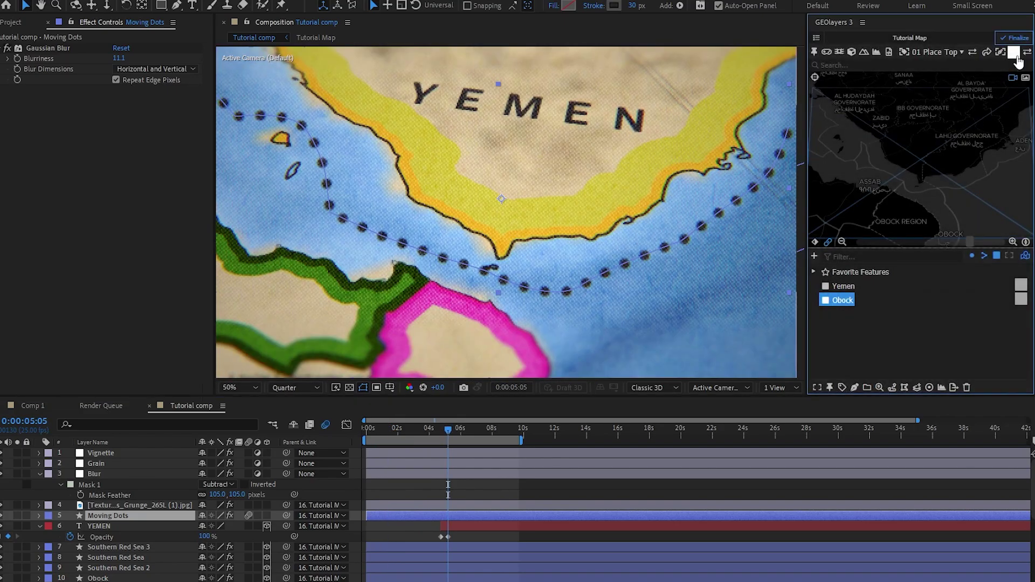
click(817, 39)
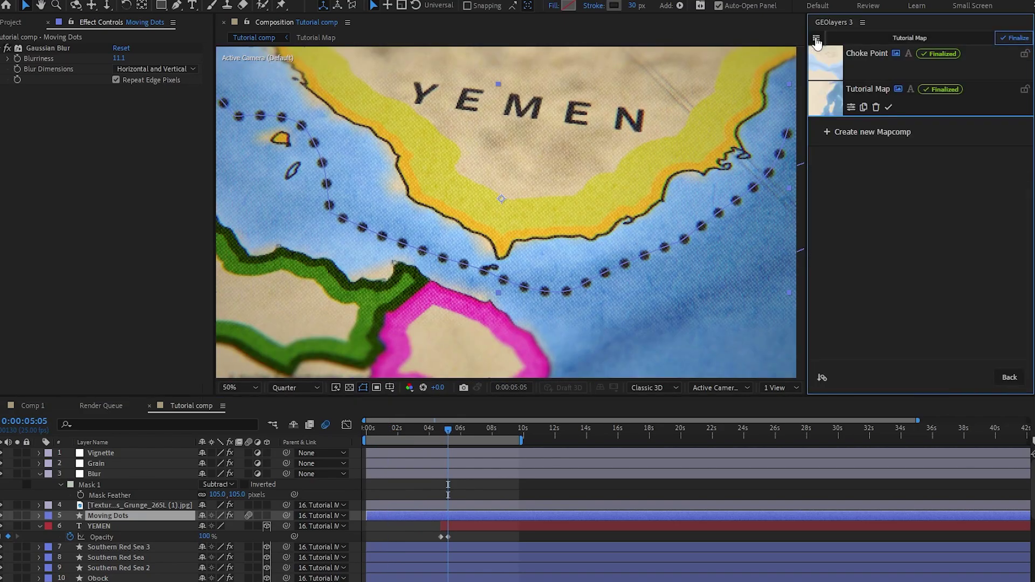
click(851, 107)
click(825, 289)
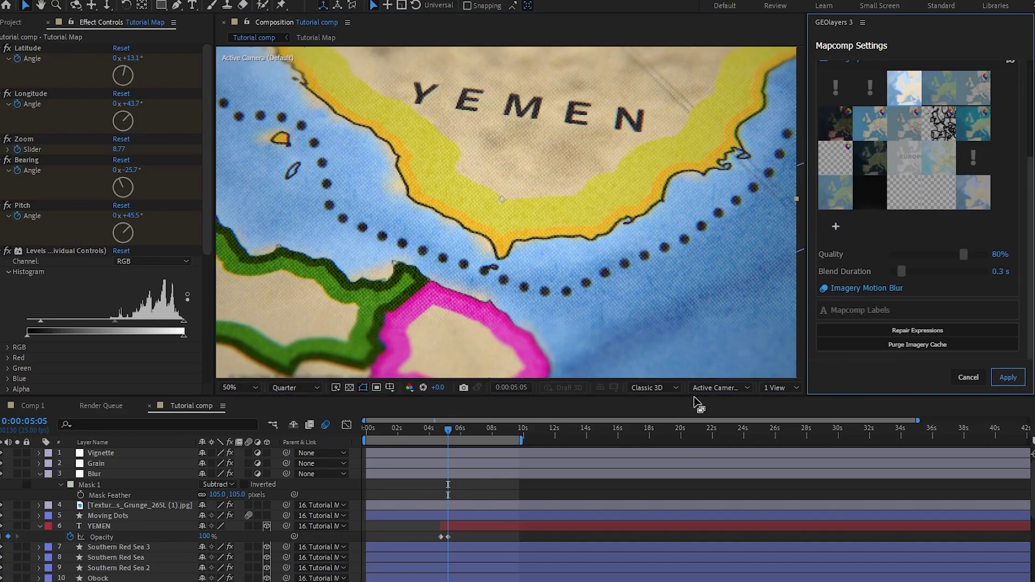
click(1009, 377)
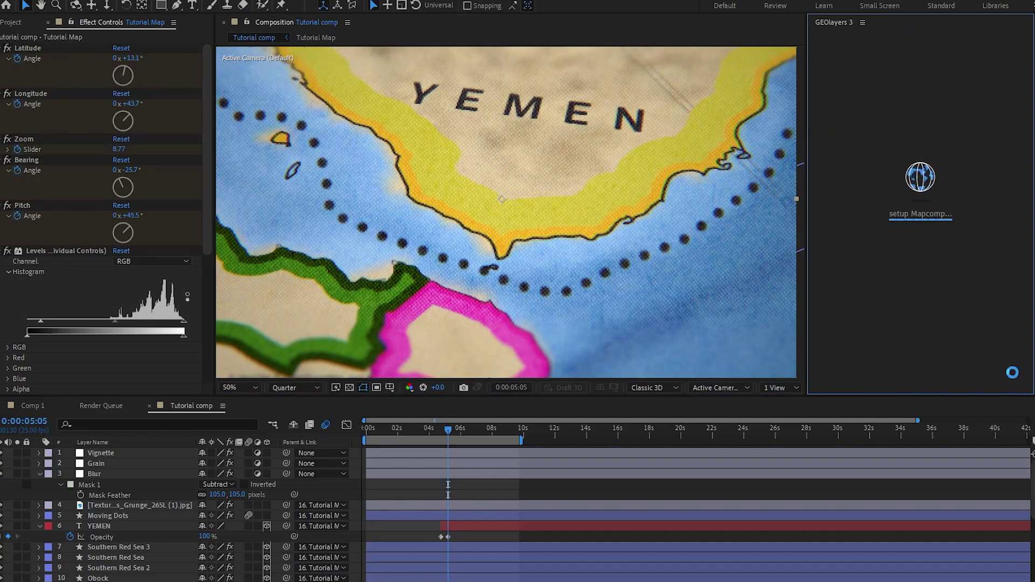